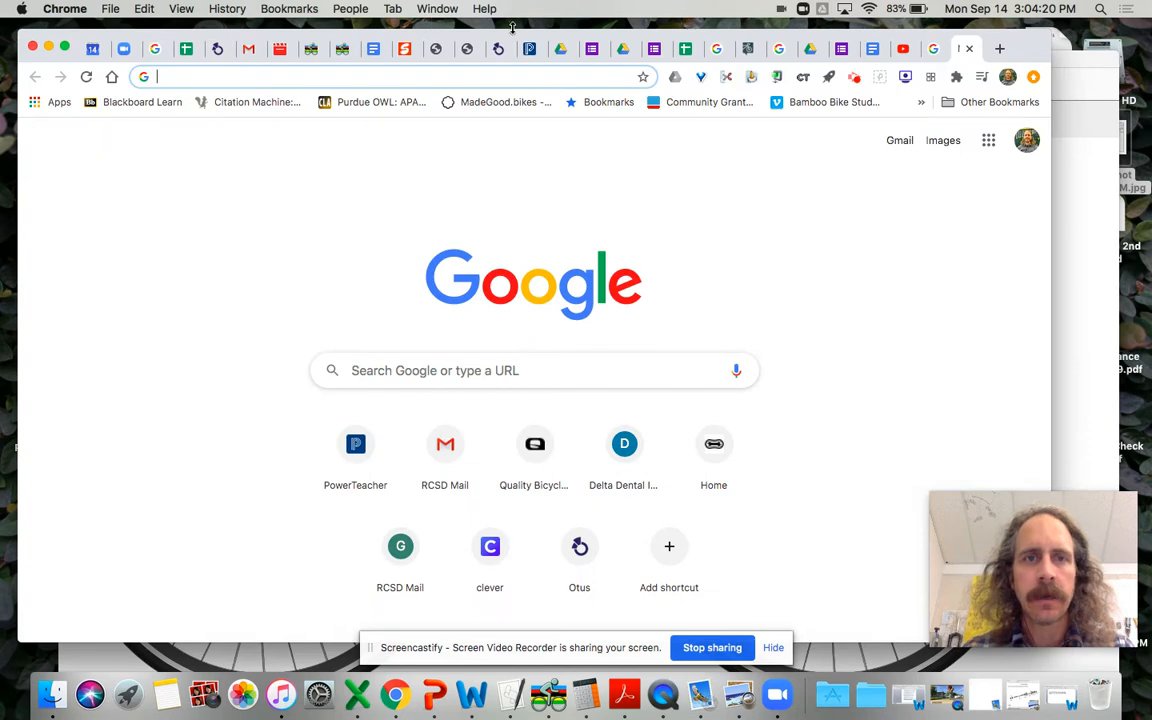
Step: Review the frame dimensions in the Frame Design Pre-Drawing worksheet
left_click(342, 50)
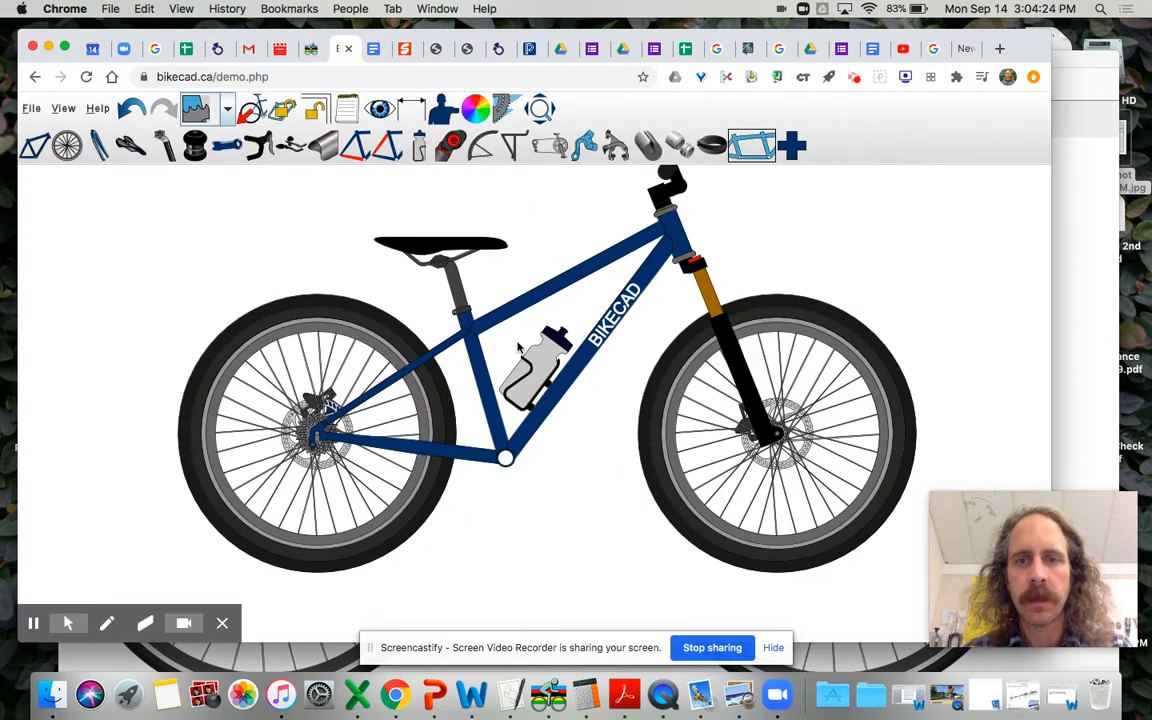
left_click(871, 50)
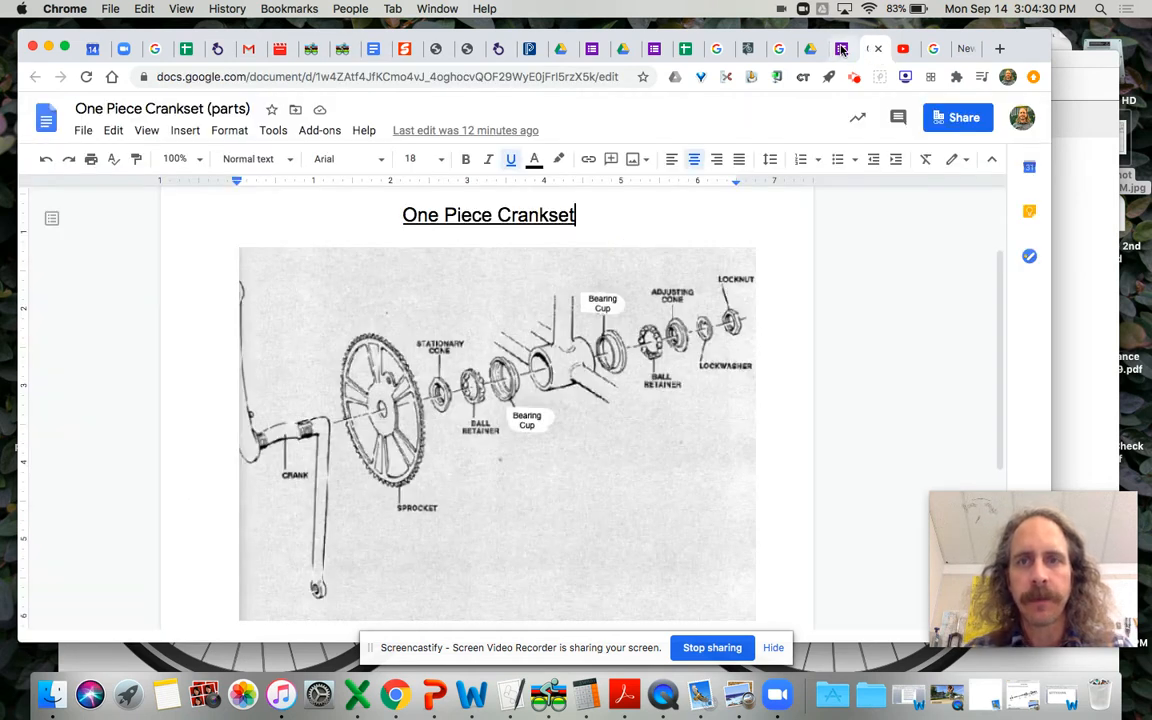
left_click(373, 49)
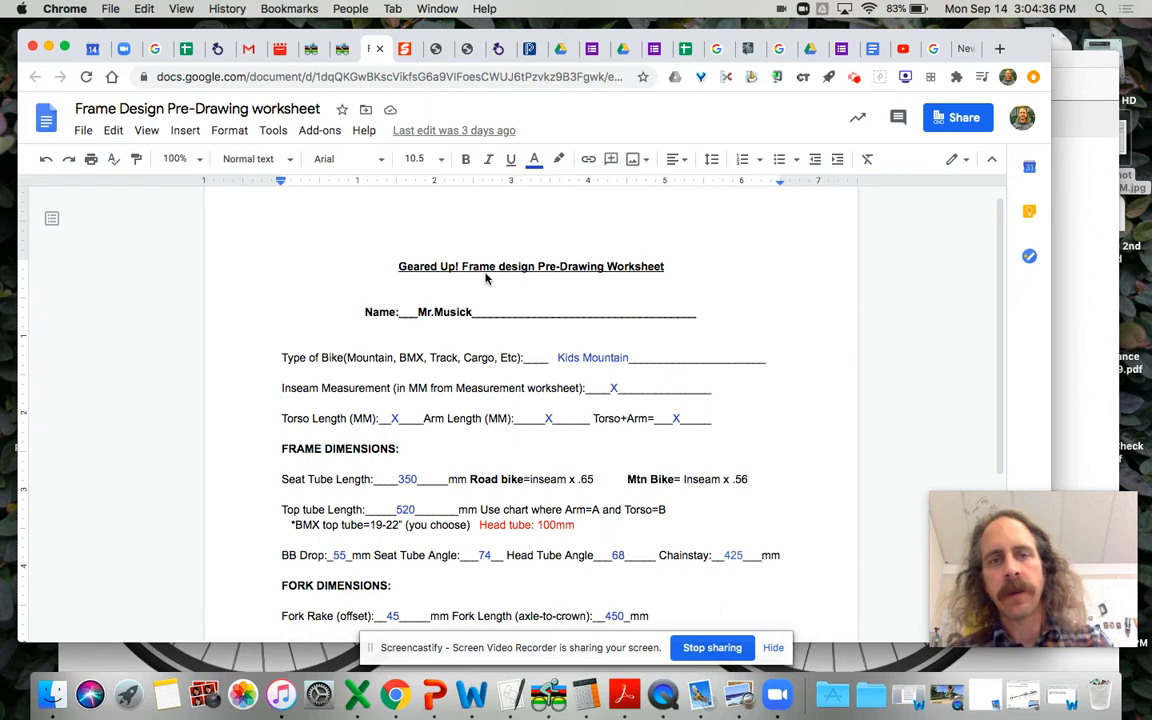
scroll(486, 273, "down", 3)
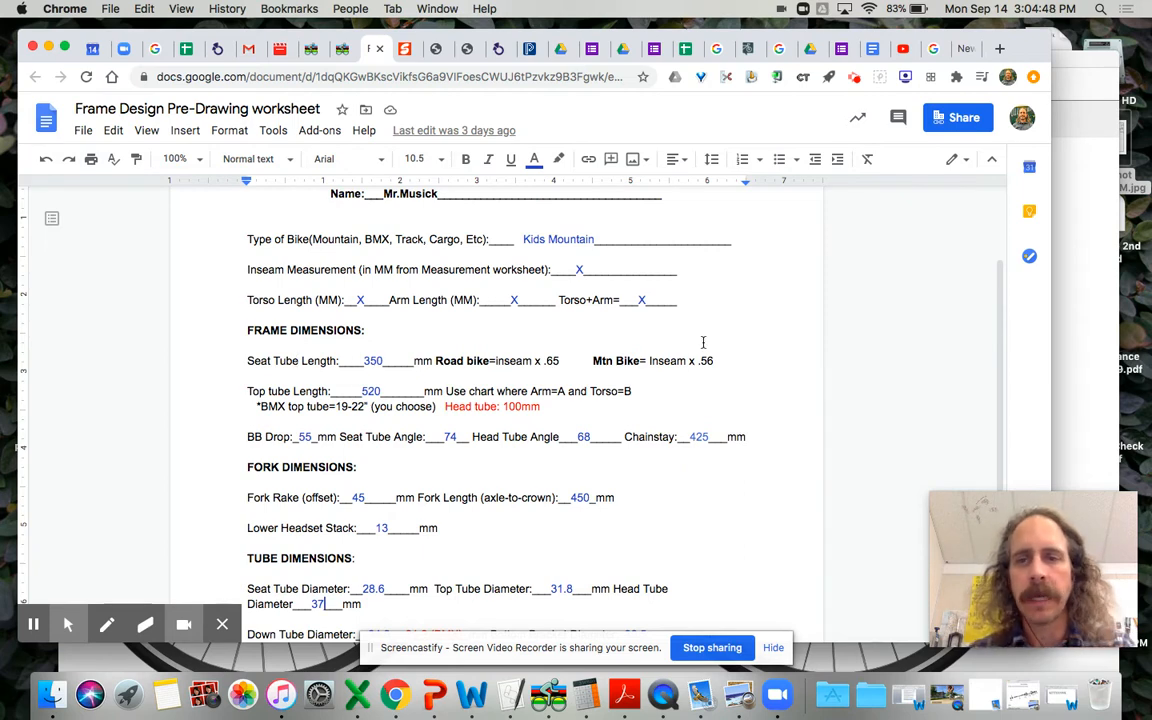
left_click(1093, 349)
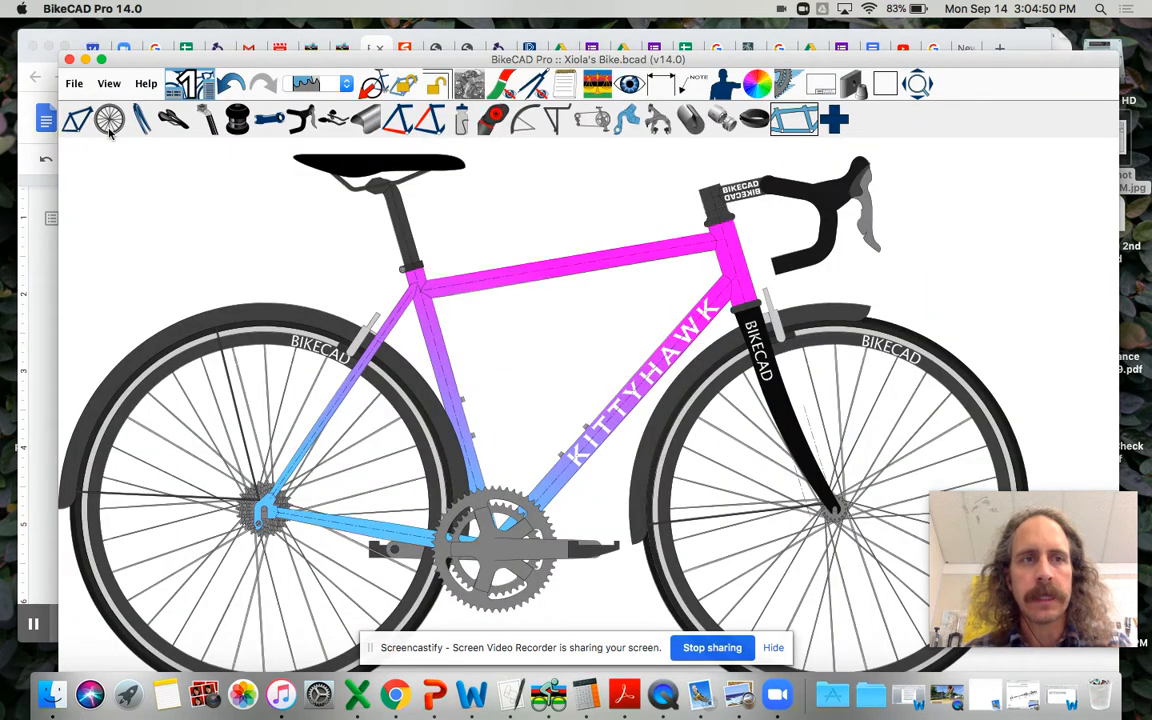
left_click(36, 250)
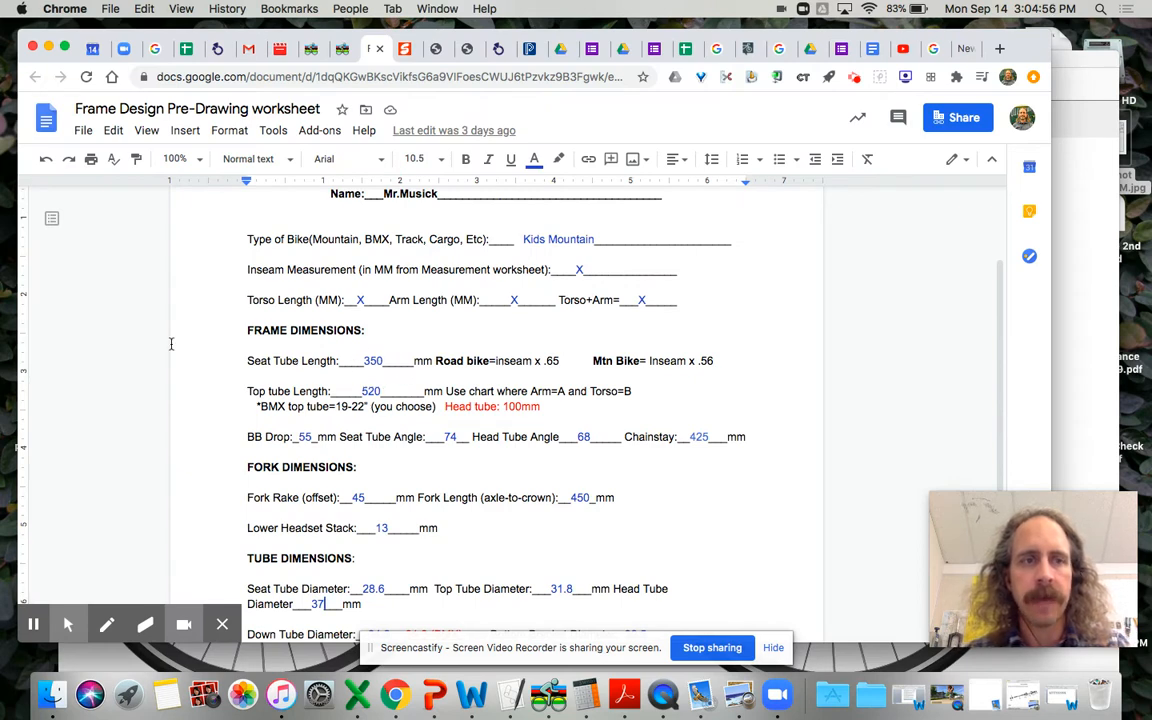
Step: Switch to BikeCAD Pro and set the frame's seat tube length, measured center-to-top (c-t), to 350 mm in the primary dimensions
left_click(1078, 285)
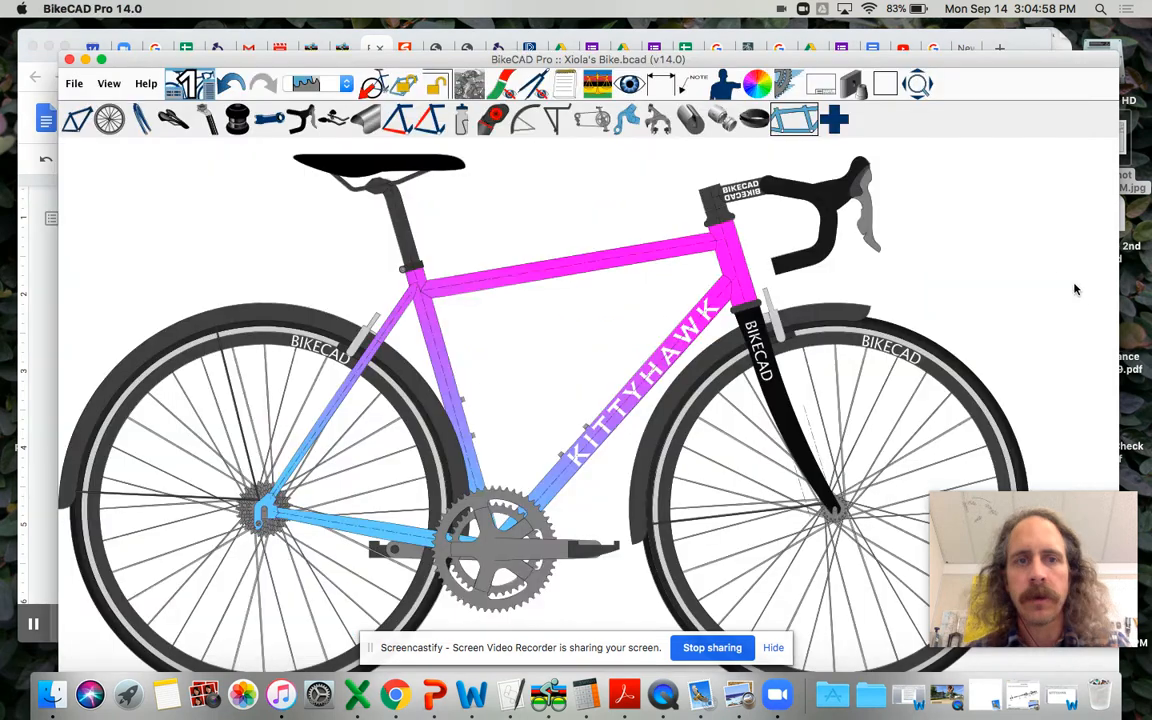
left_click(77, 121)
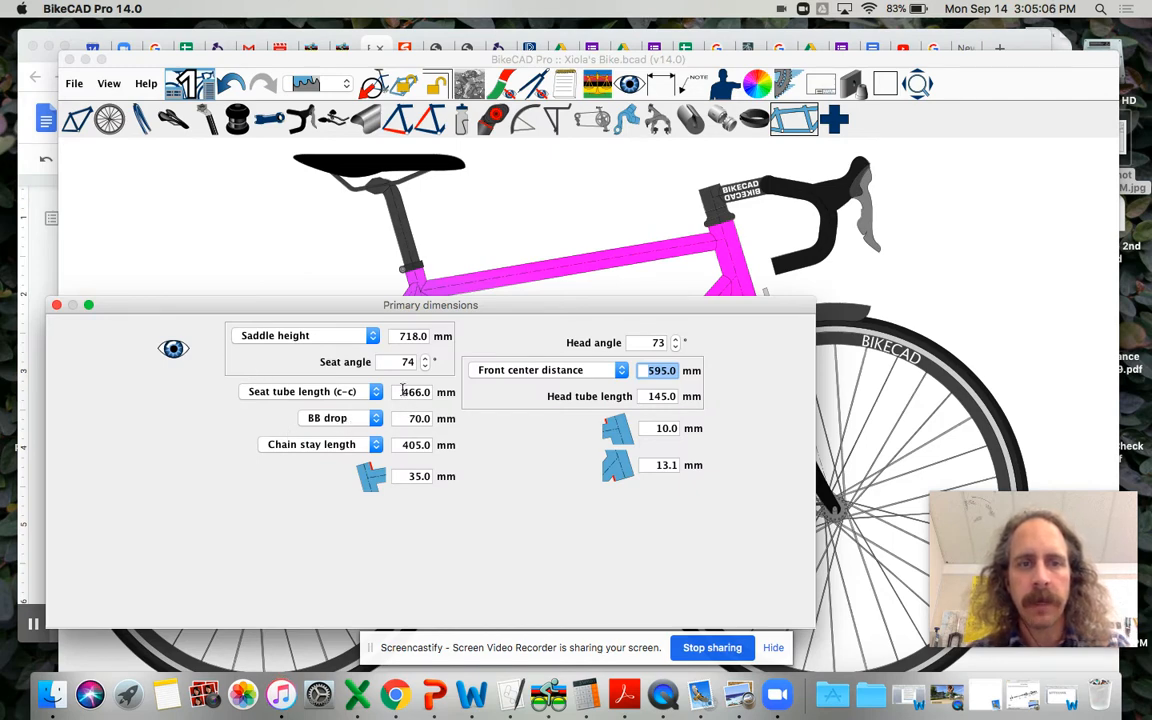
left_click(362, 391)
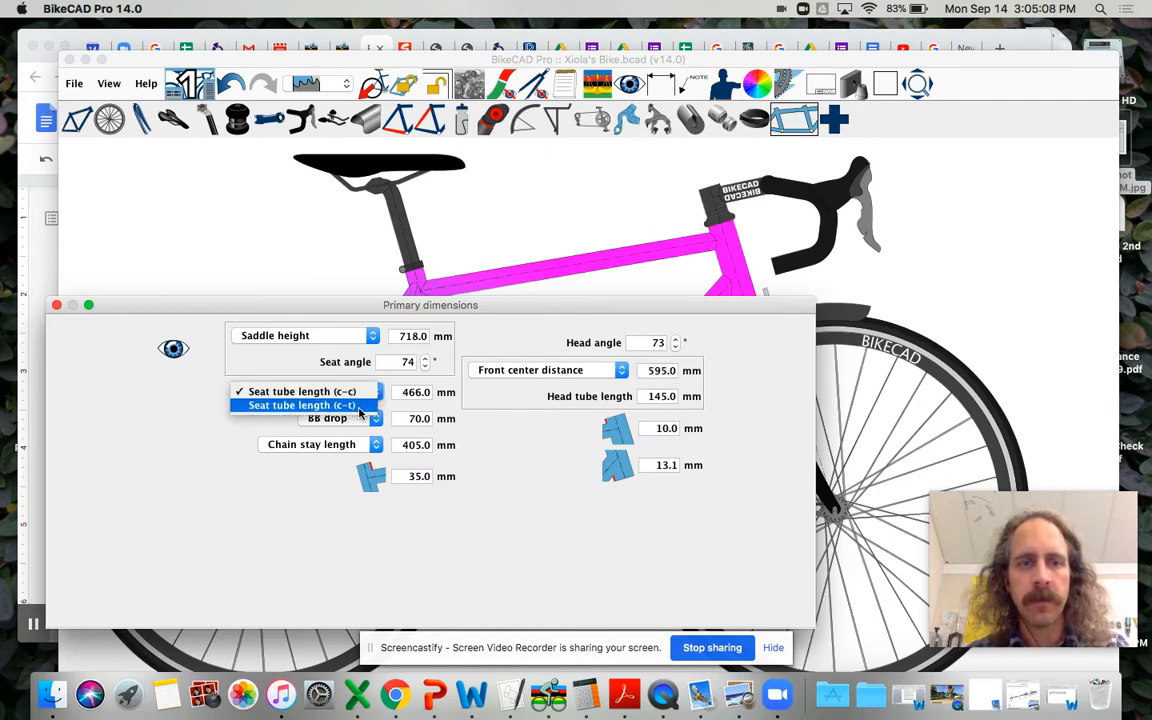
left_click(360, 405)
left_click(402, 392)
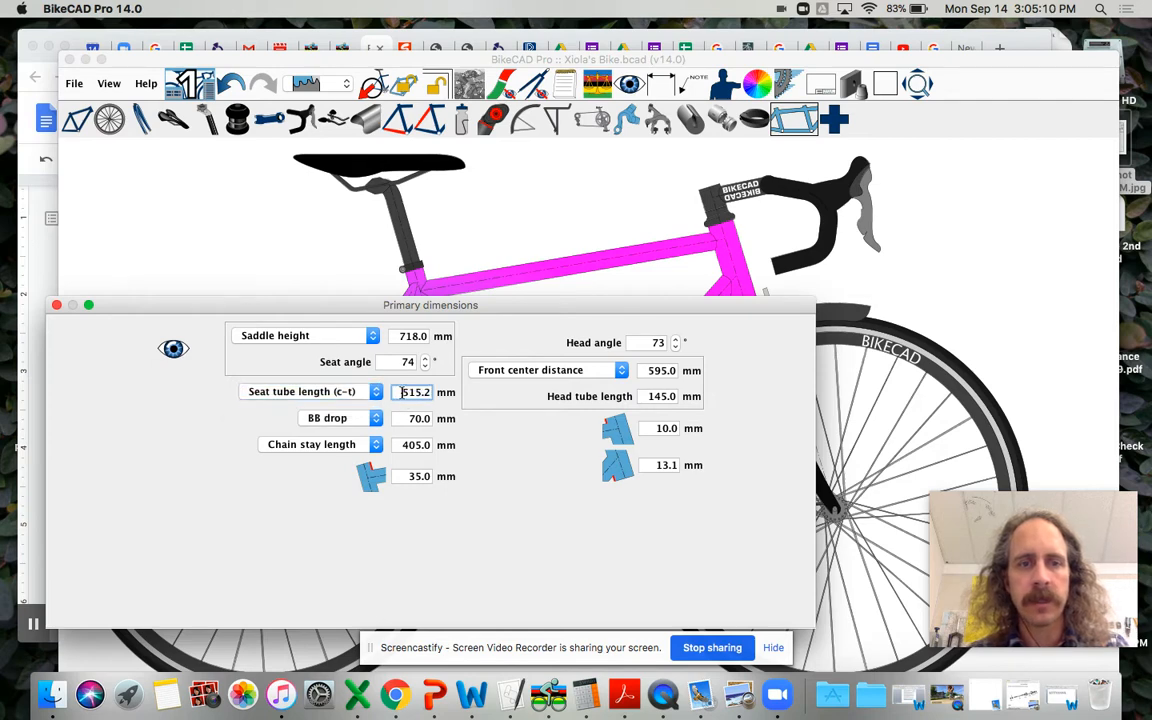
left_click_drag(400, 392, 446, 396)
type("350")
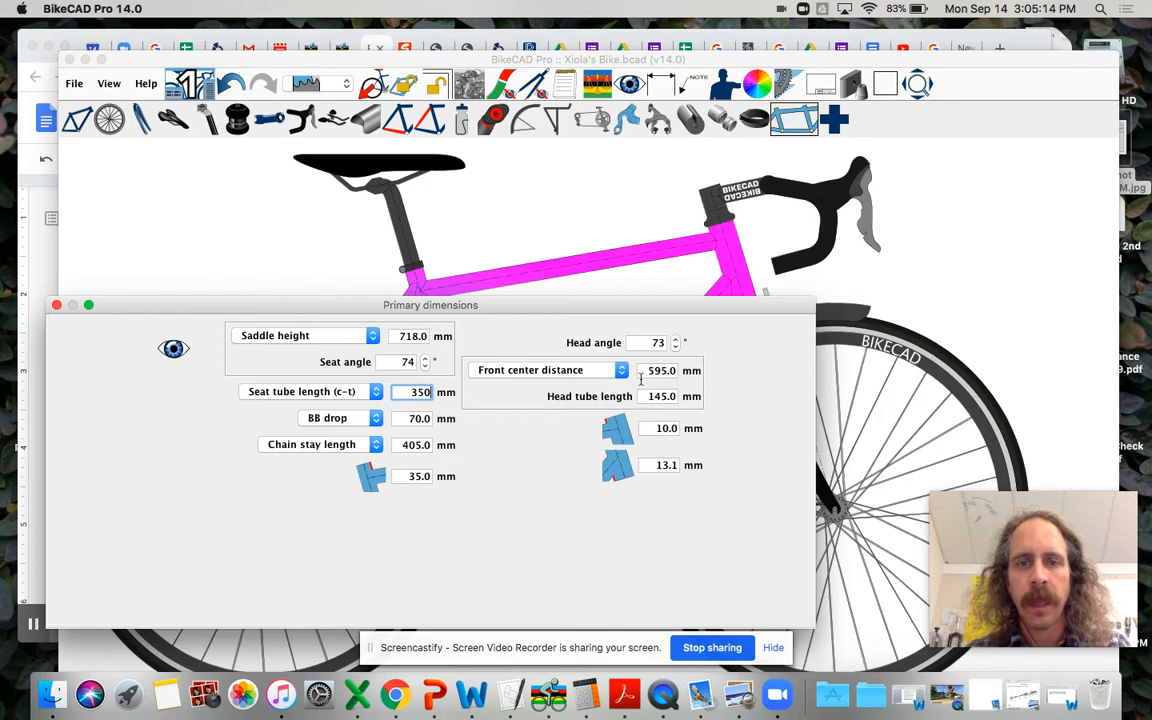
Step: Define the front of the frame by effective top tube length and set it to 520 mm
left_click(603, 369)
left_click(603, 358)
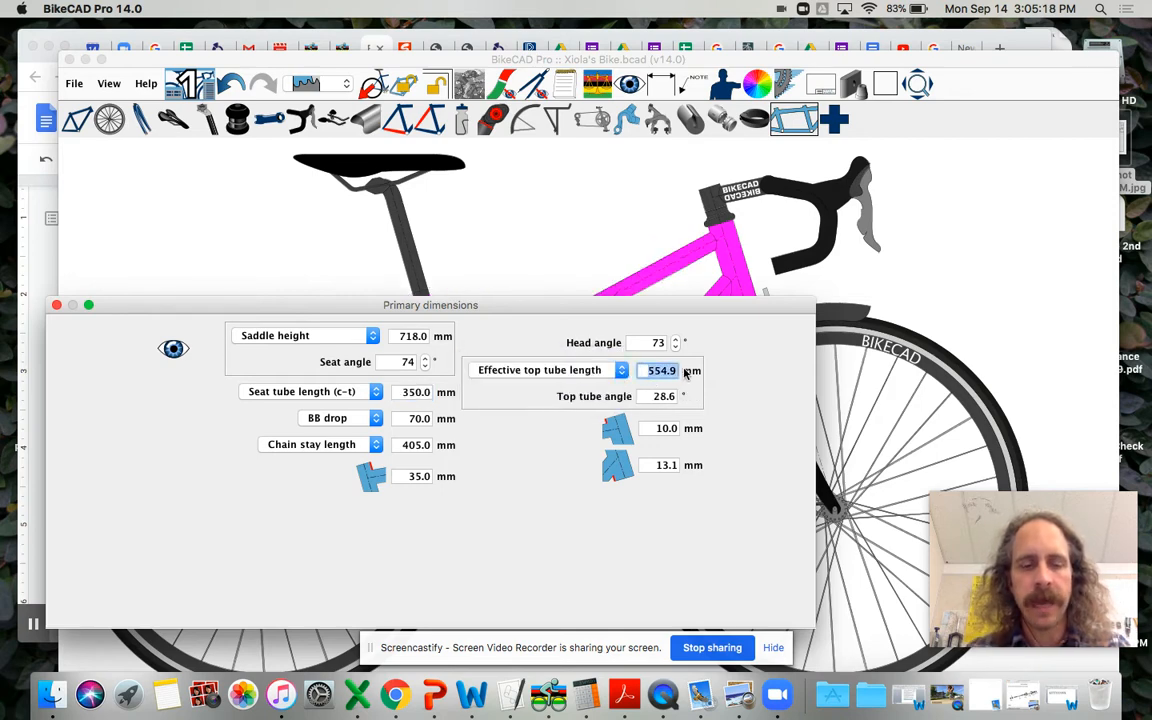
type("520")
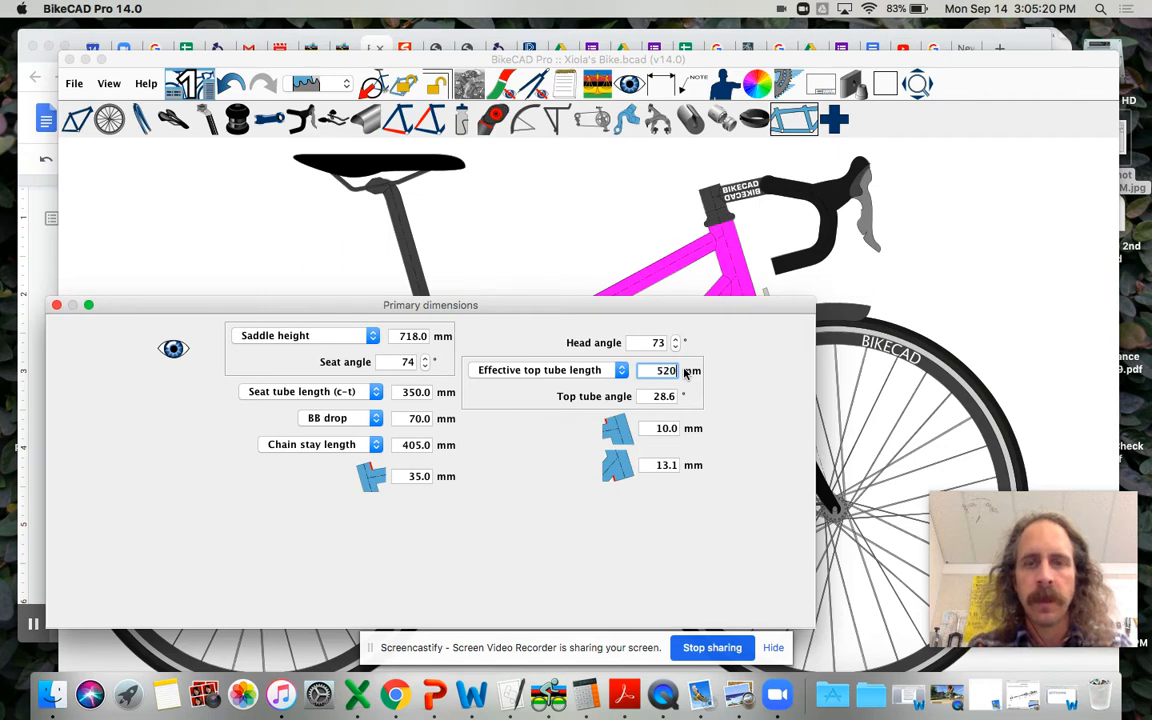
key("Return")
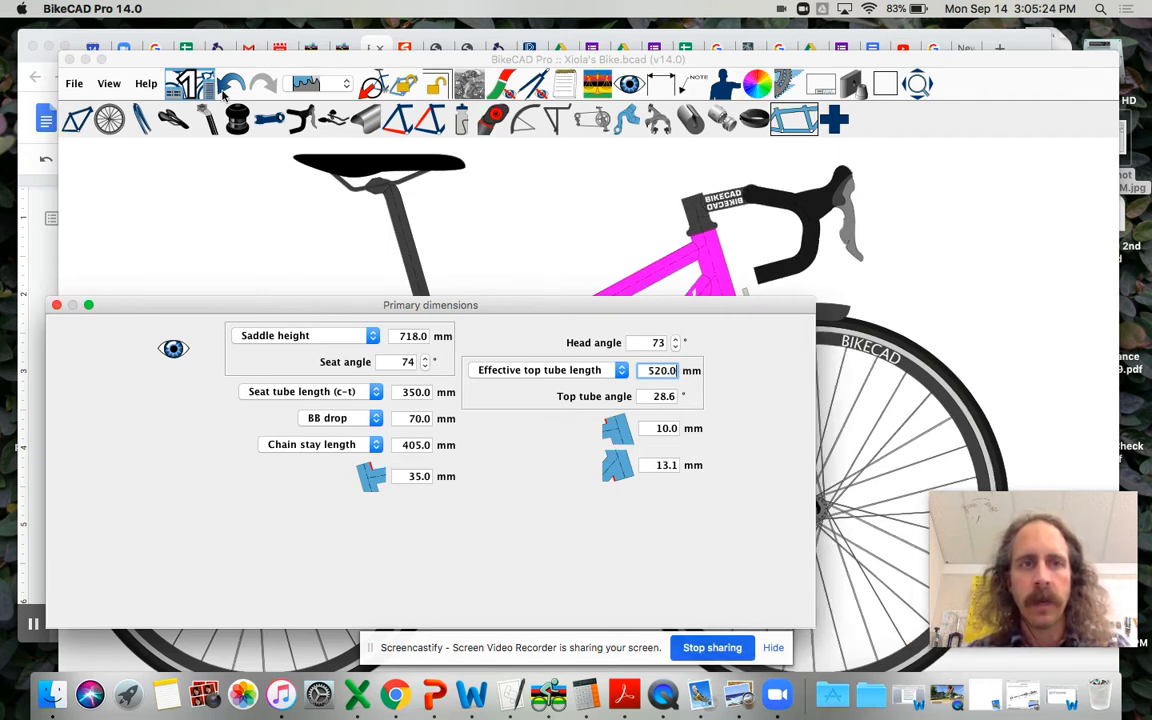
Step: Check the BB drop in the Chrome worksheet, return to BikeCAD Pro and set the BB drop to 55 mm
left_click(303, 35)
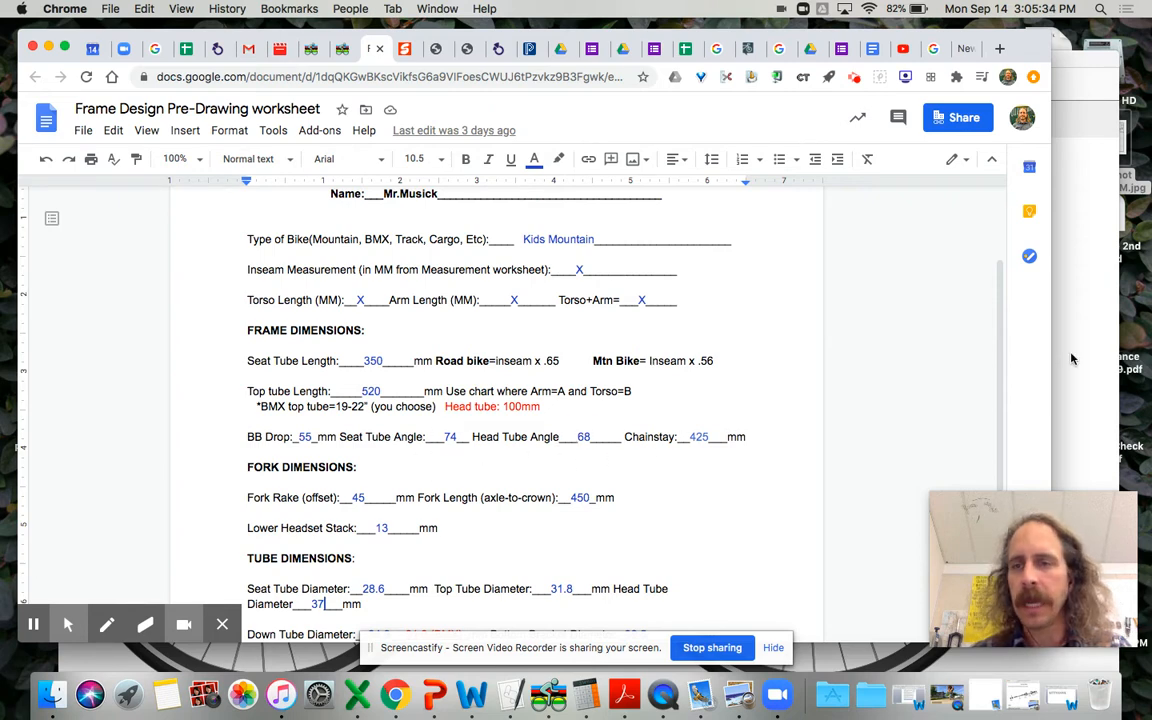
left_click(1103, 341)
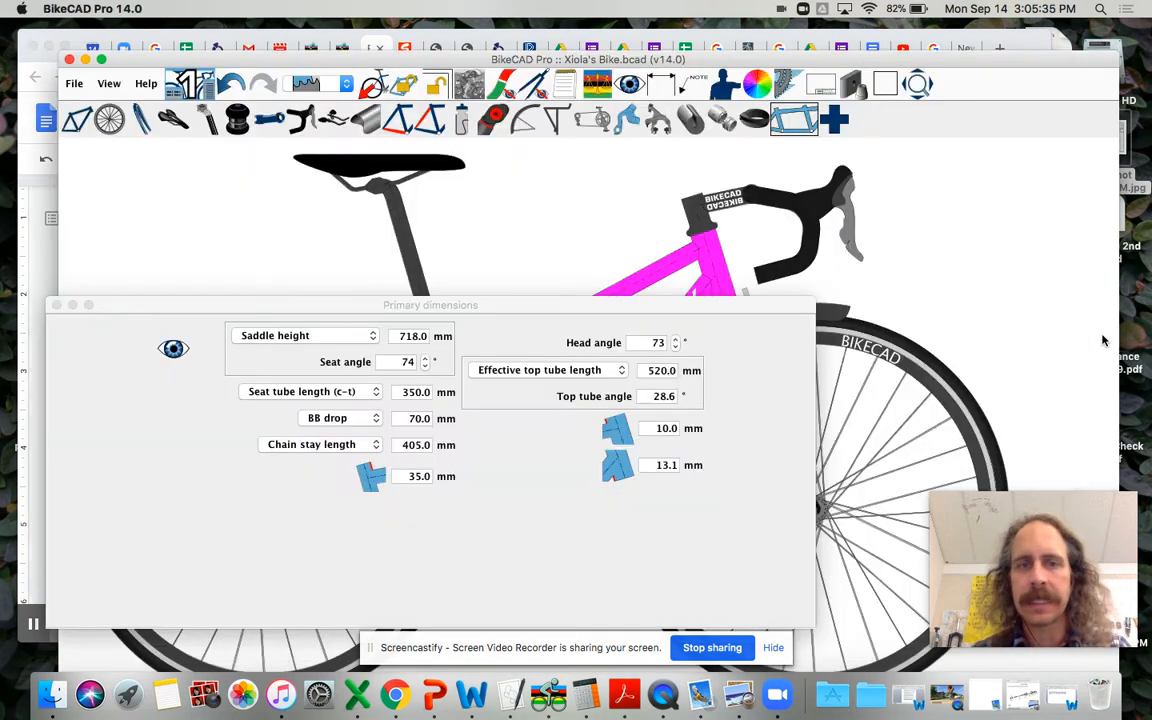
left_click(410, 422)
double_click(410, 420)
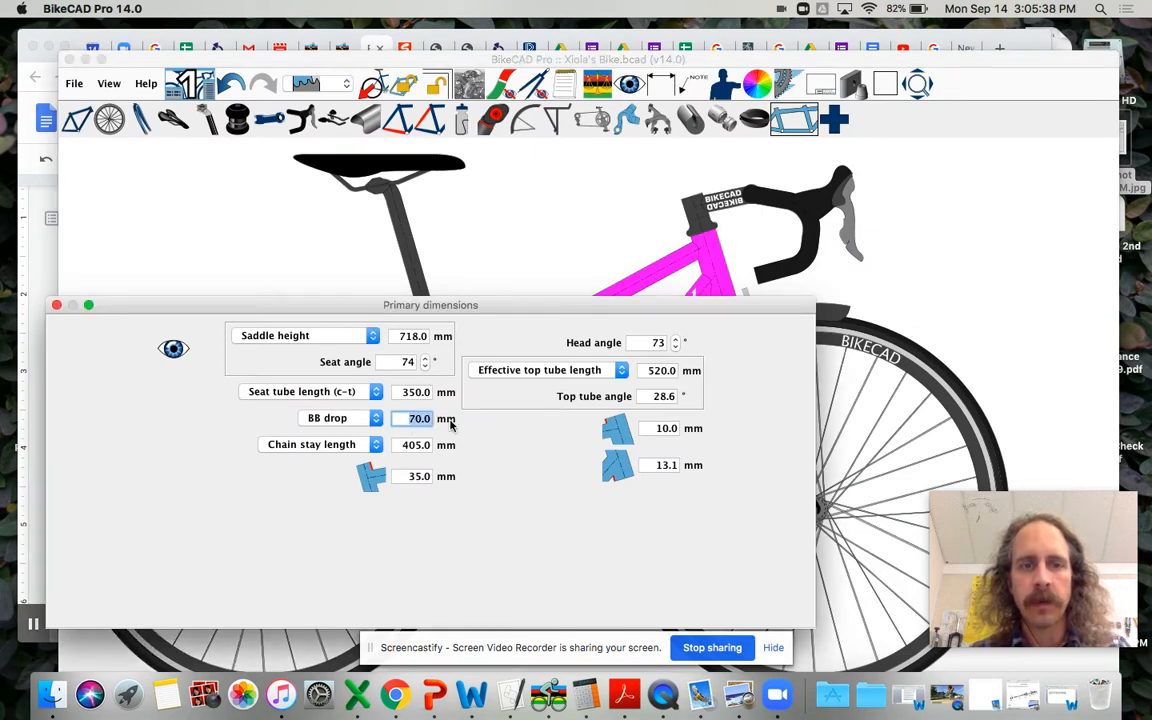
type("55")
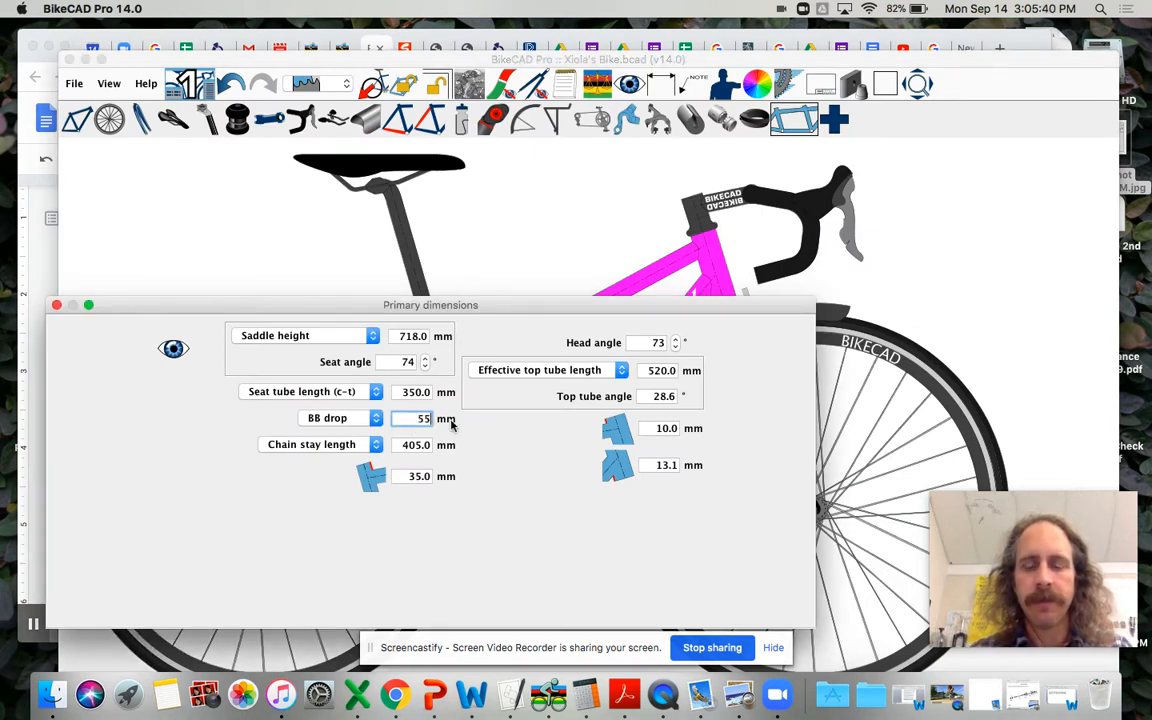
key("Return")
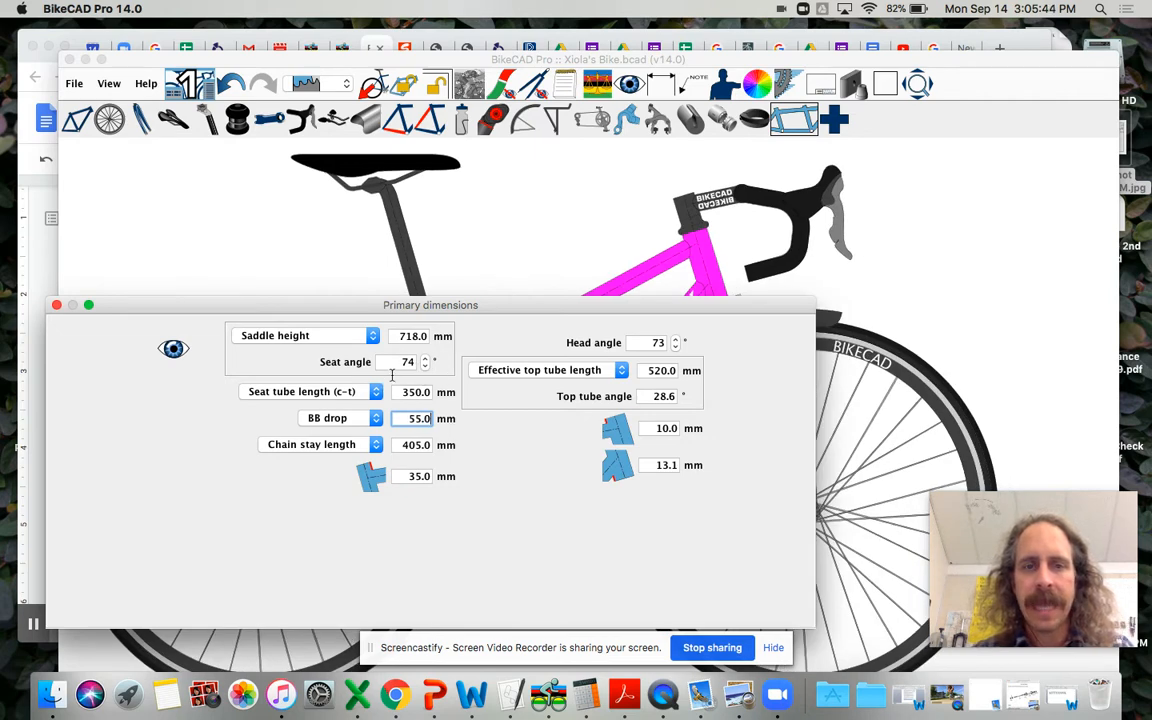
Step: Set the frame's head angle to 68 degrees in the primary dimensions
left_click(646, 343)
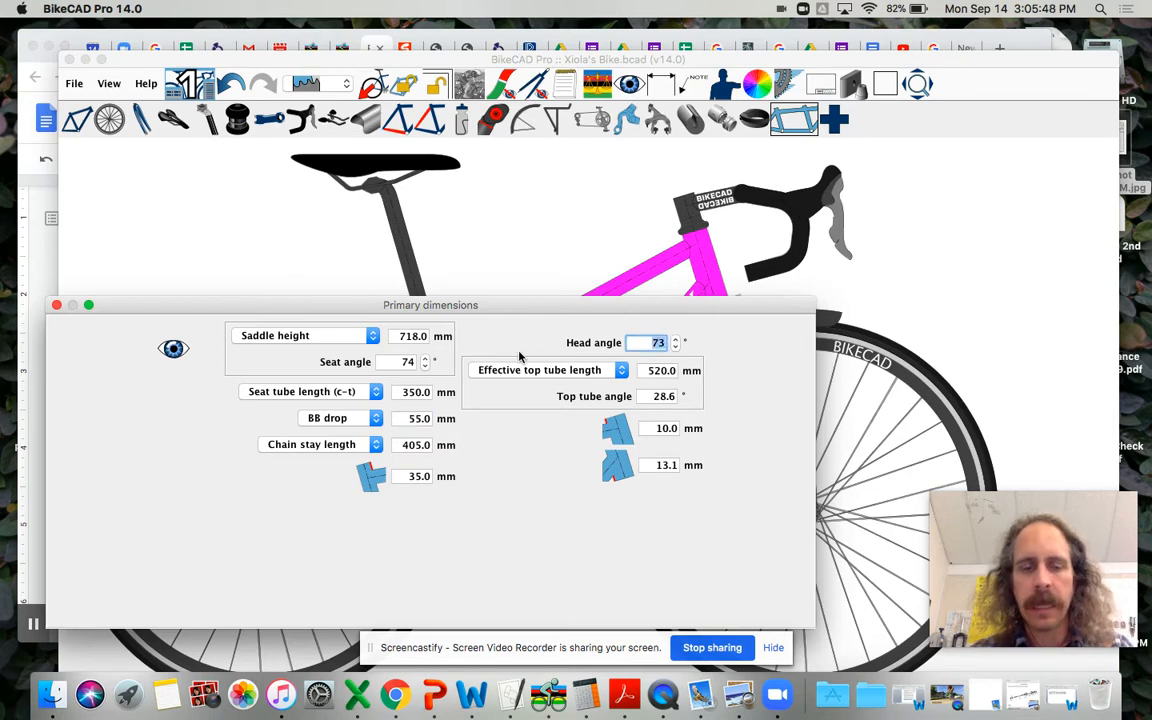
type("68")
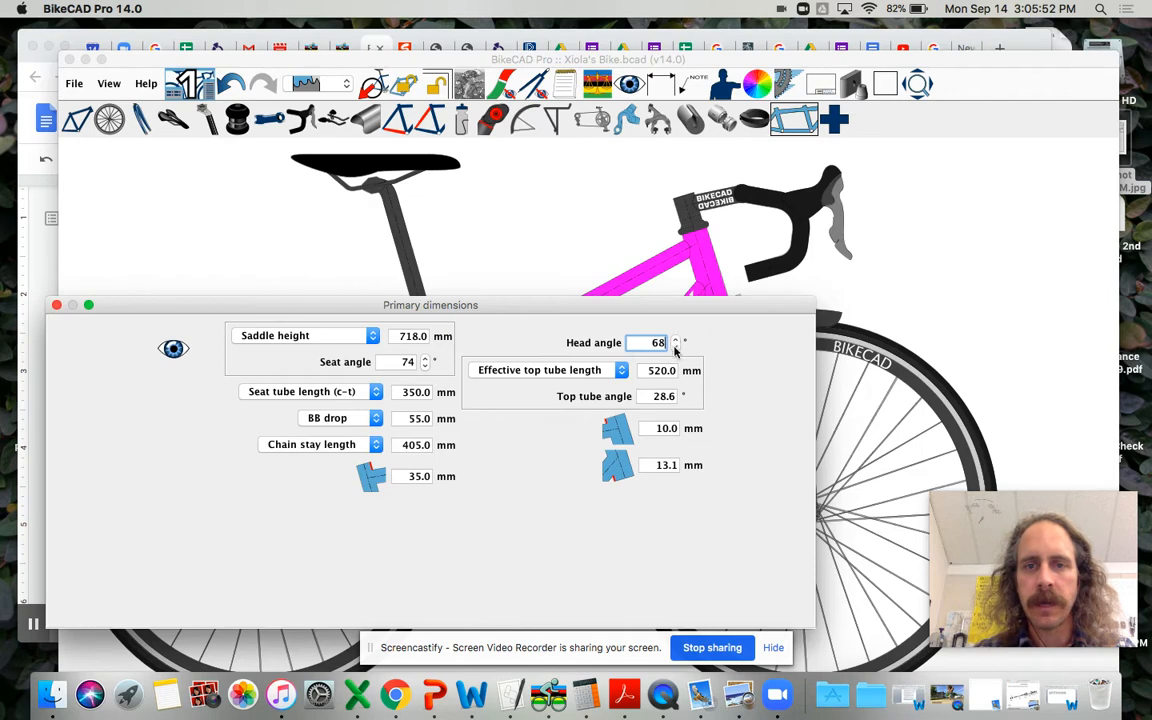
key("Return")
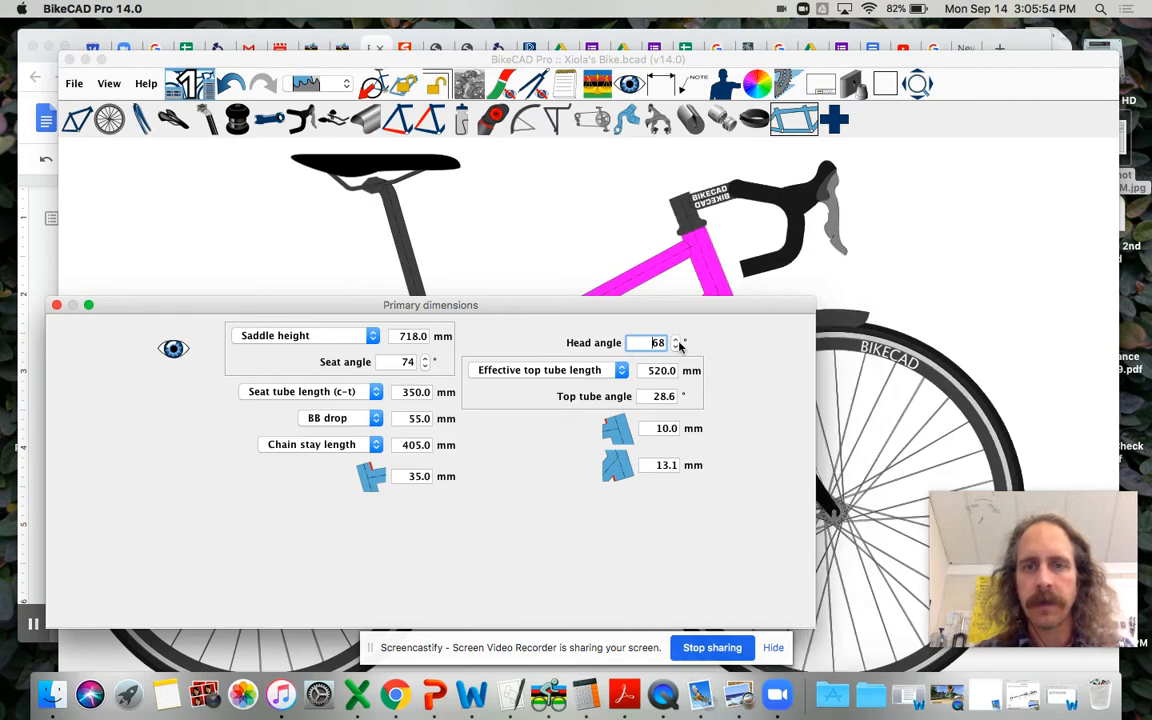
Step: Try raising the head angle in half-degree increments to 69.5 degrees and lower it back to 68 degrees
left_click(676, 340)
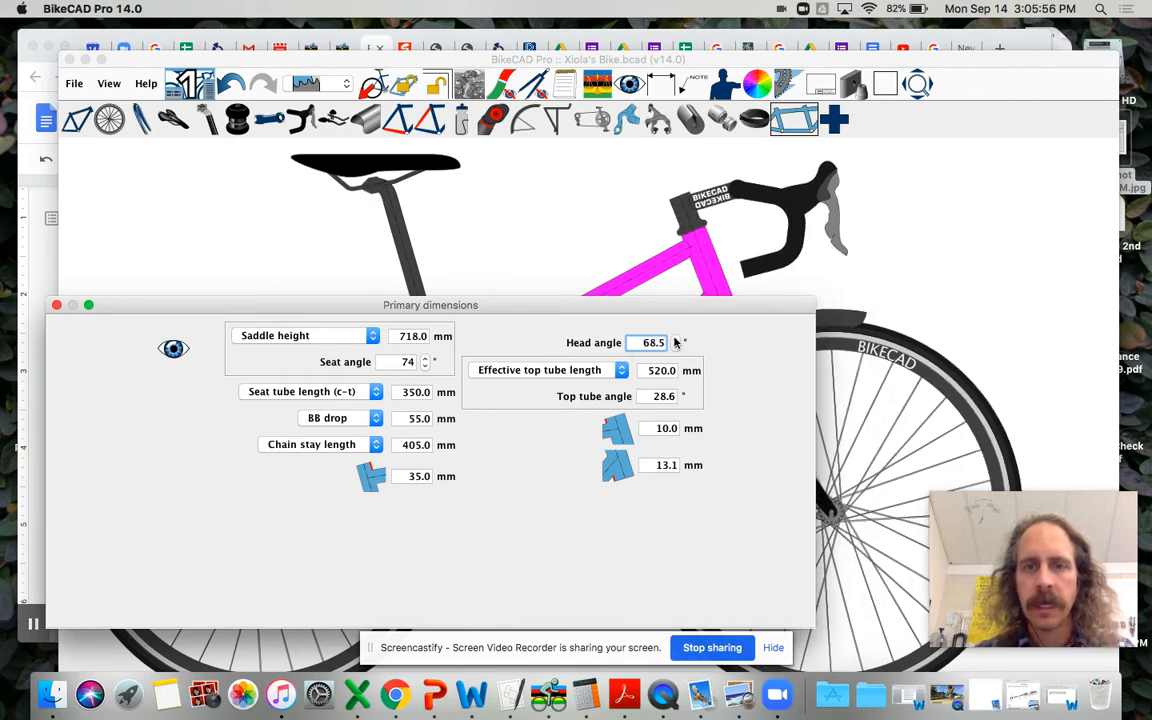
left_click(675, 340)
left_click(675, 340)
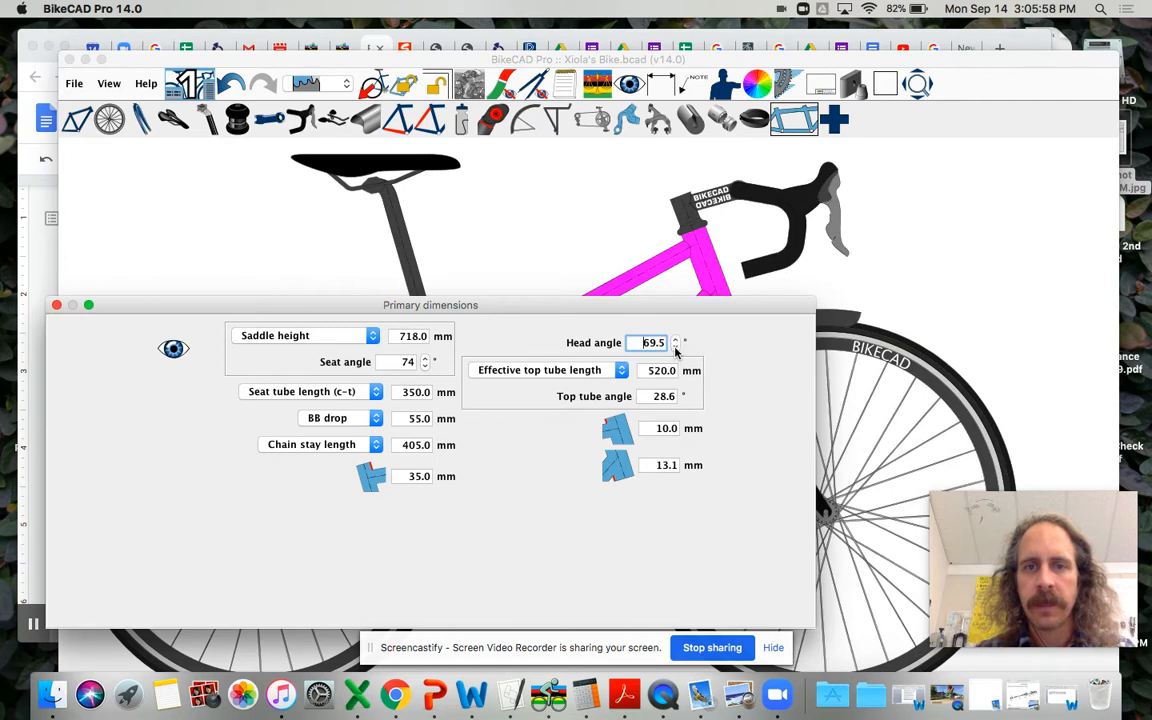
left_click(675, 346)
left_click(675, 346)
left_click(675, 346)
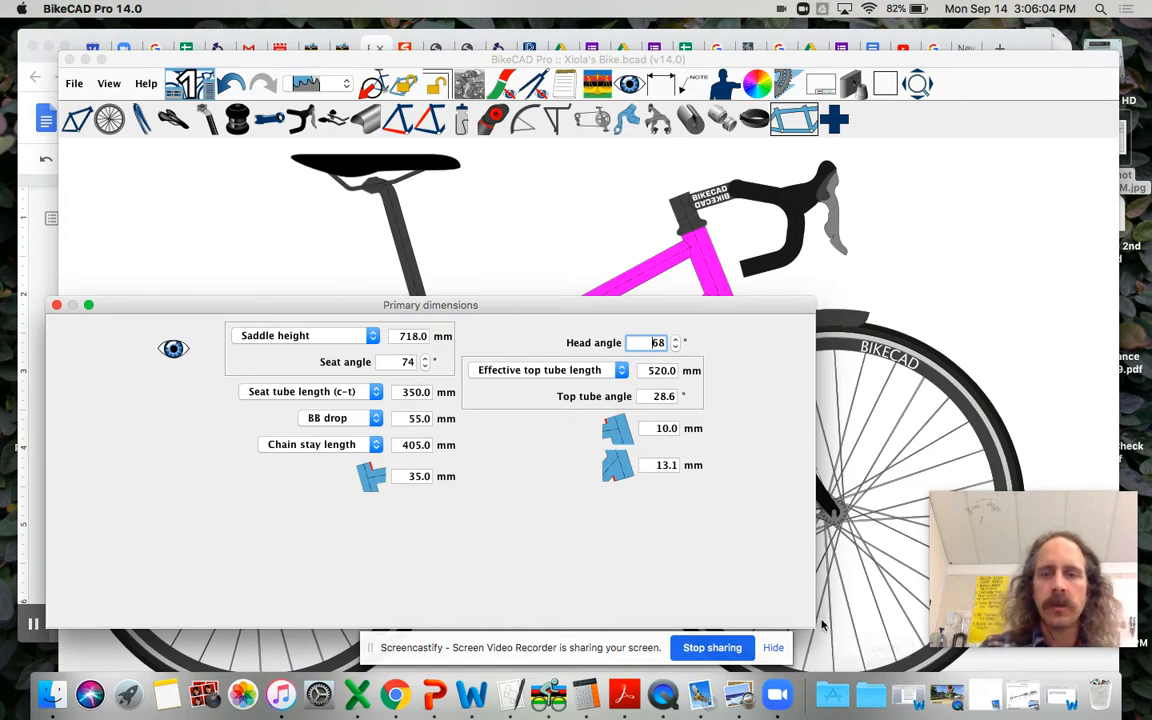
Step: Switch the front dimension to front center distance and set the head tube length to 100 mm, moving the dialog clear of the frame
mouse_move(813, 626)
left_mouse_down()
mouse_move(679, 548)
mouse_move(490, 580)
mouse_move(490, 617)
mouse_move(604, 626)
left_mouse_up()
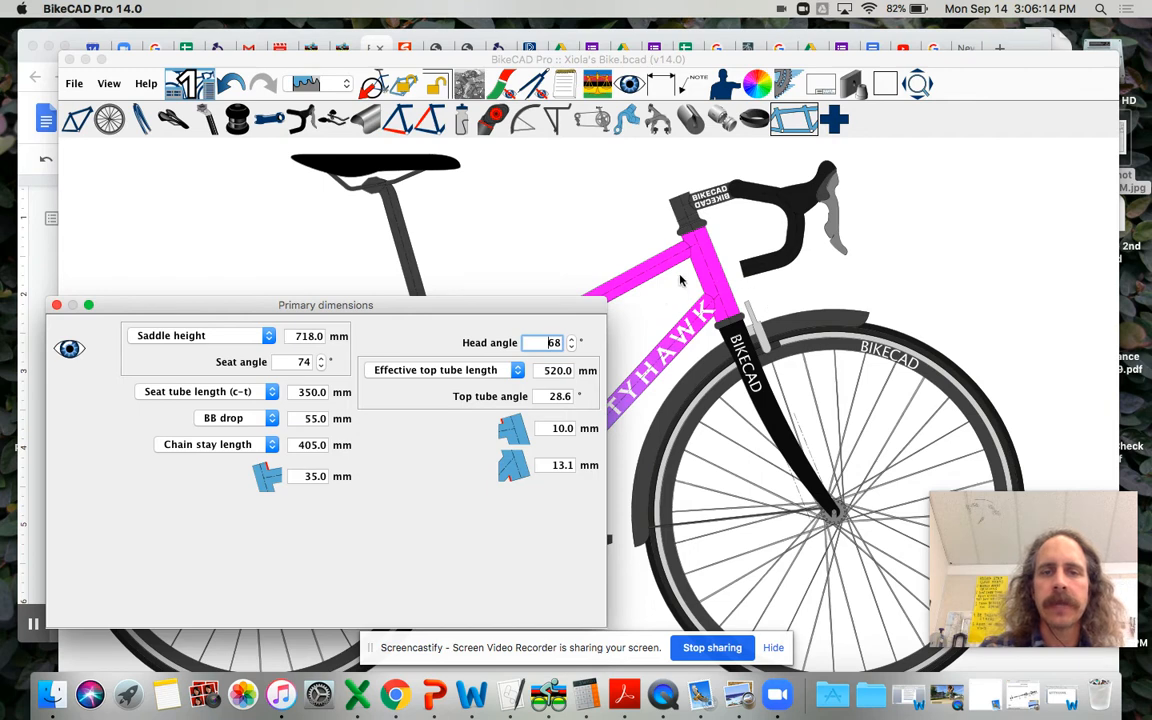
left_click(548, 397)
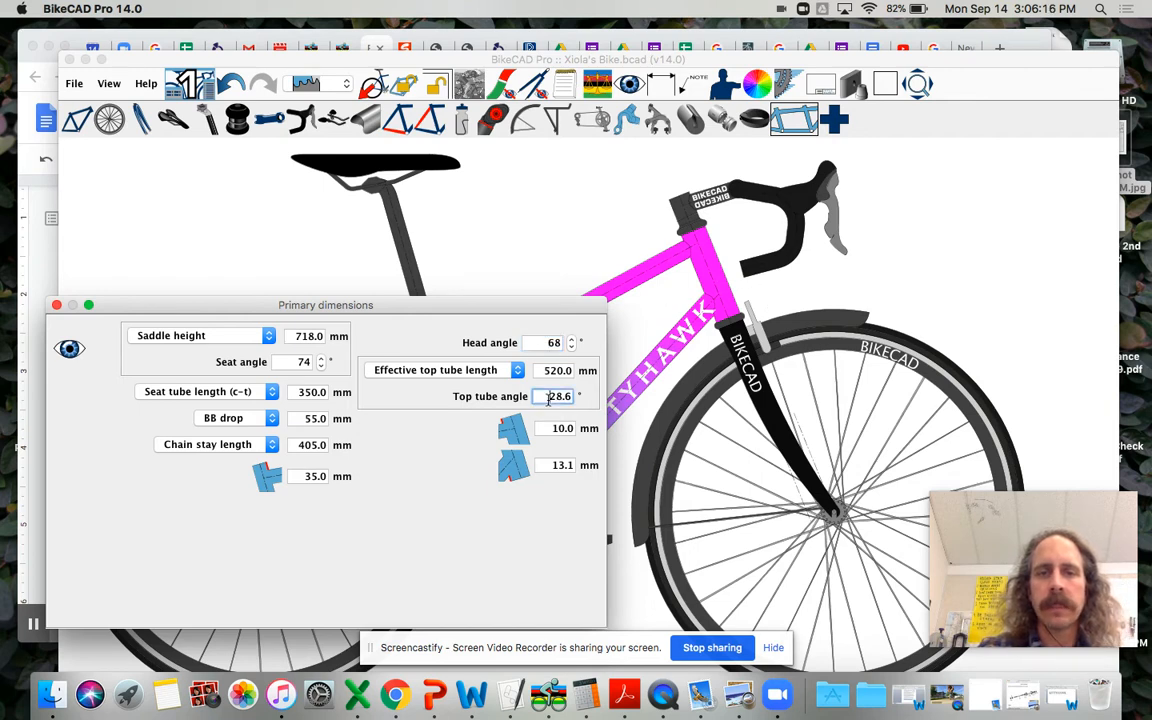
left_click(510, 371)
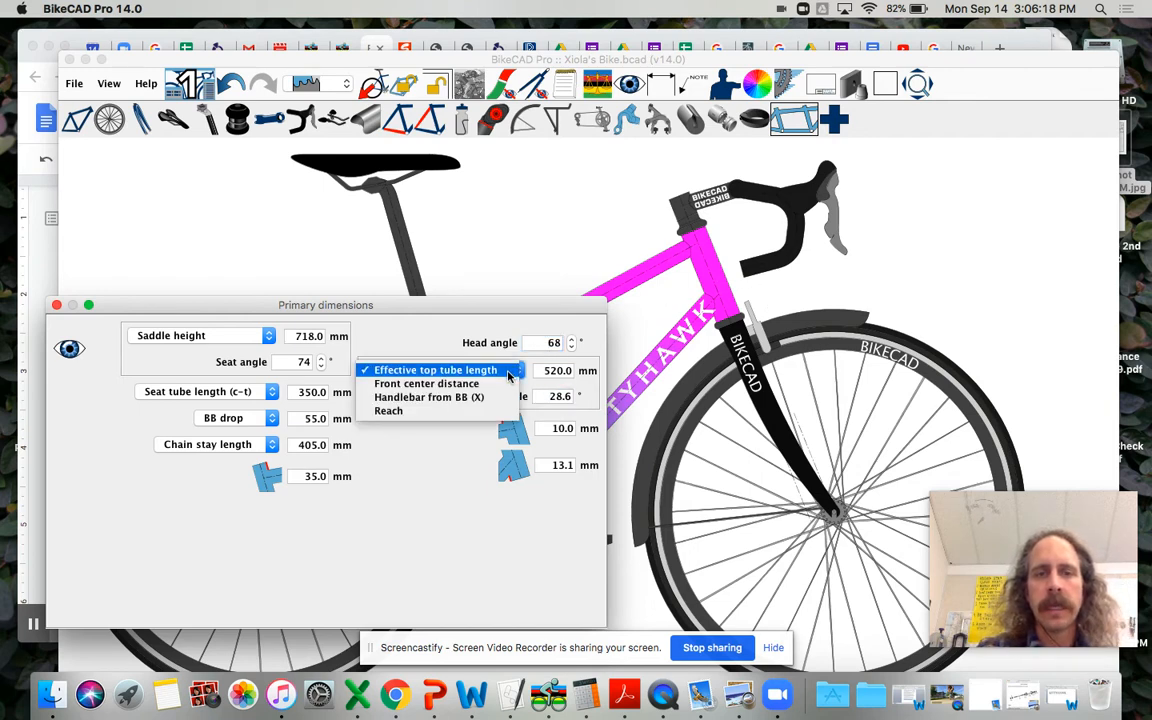
left_click(508, 384)
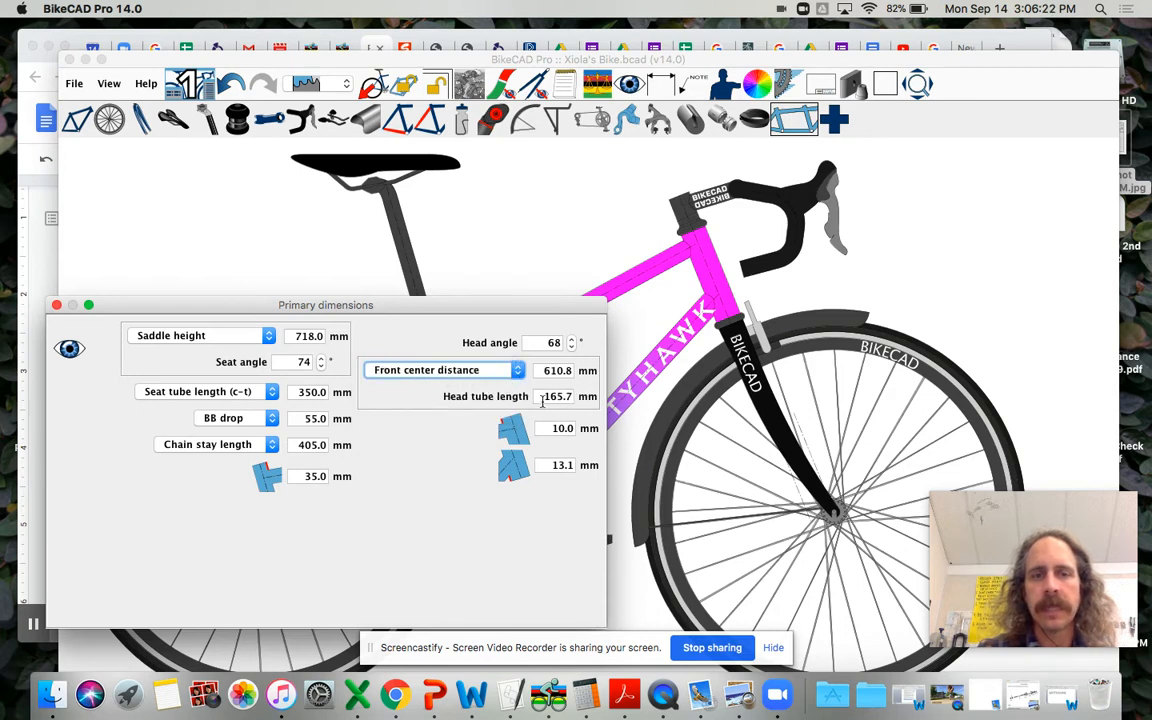
left_click(497, 371)
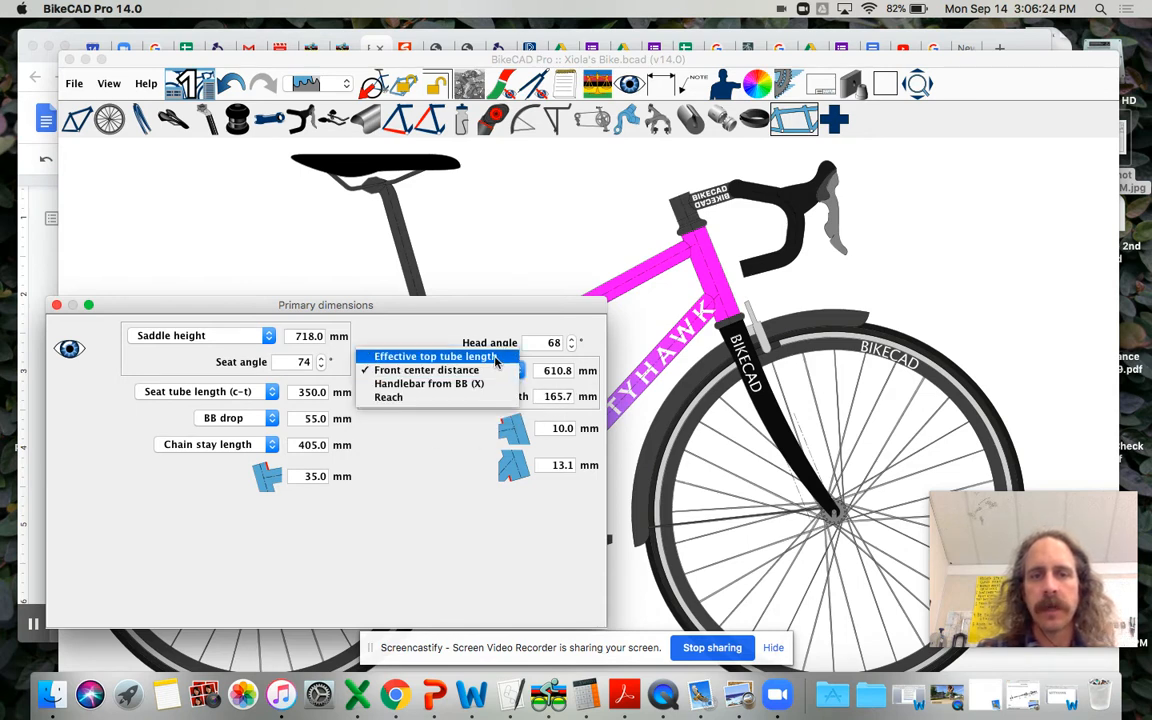
left_click(480, 370)
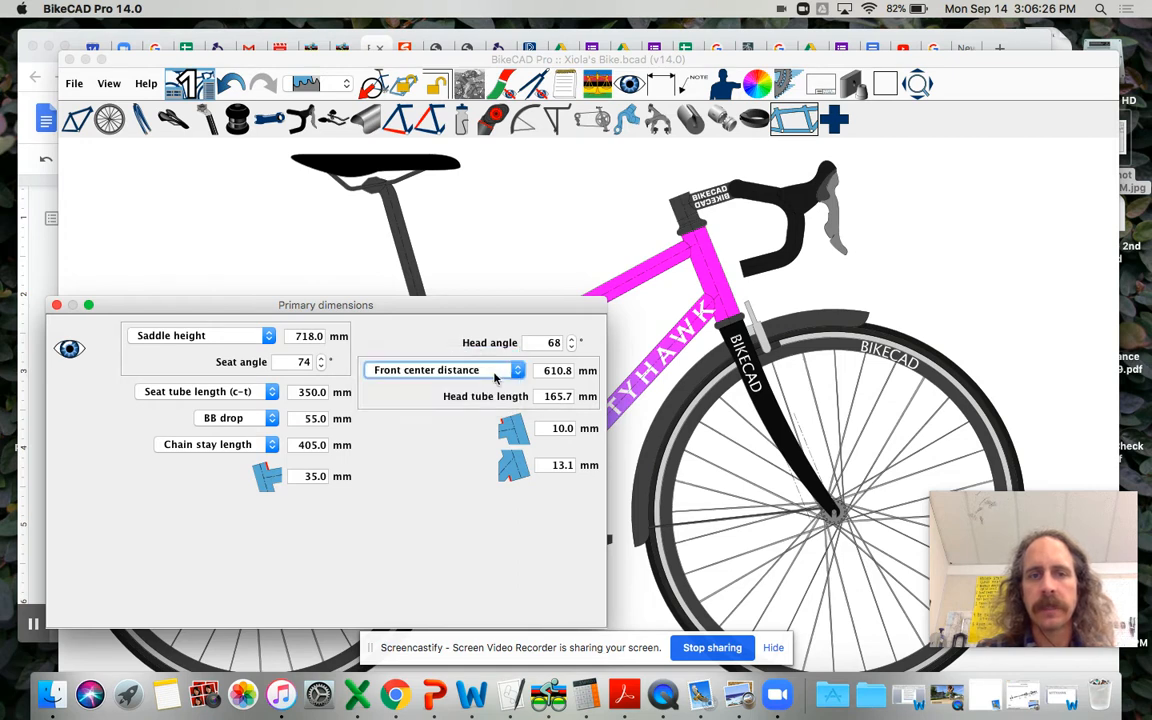
left_click_drag(541, 397, 567, 397)
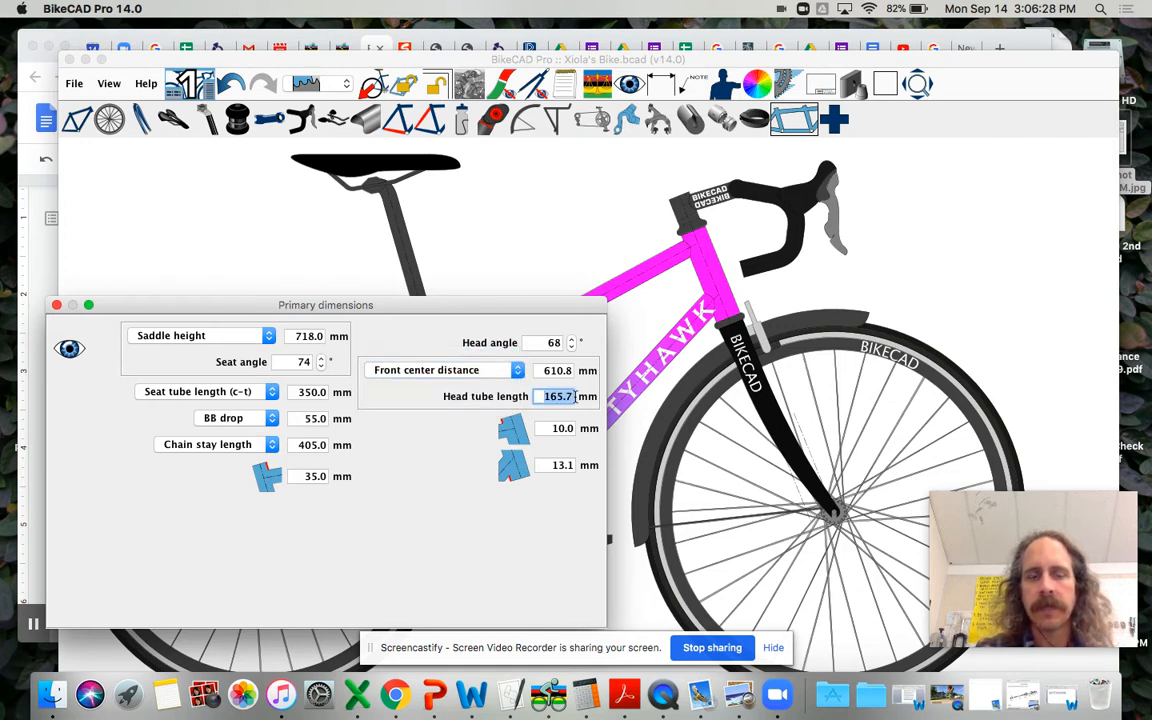
type("100")
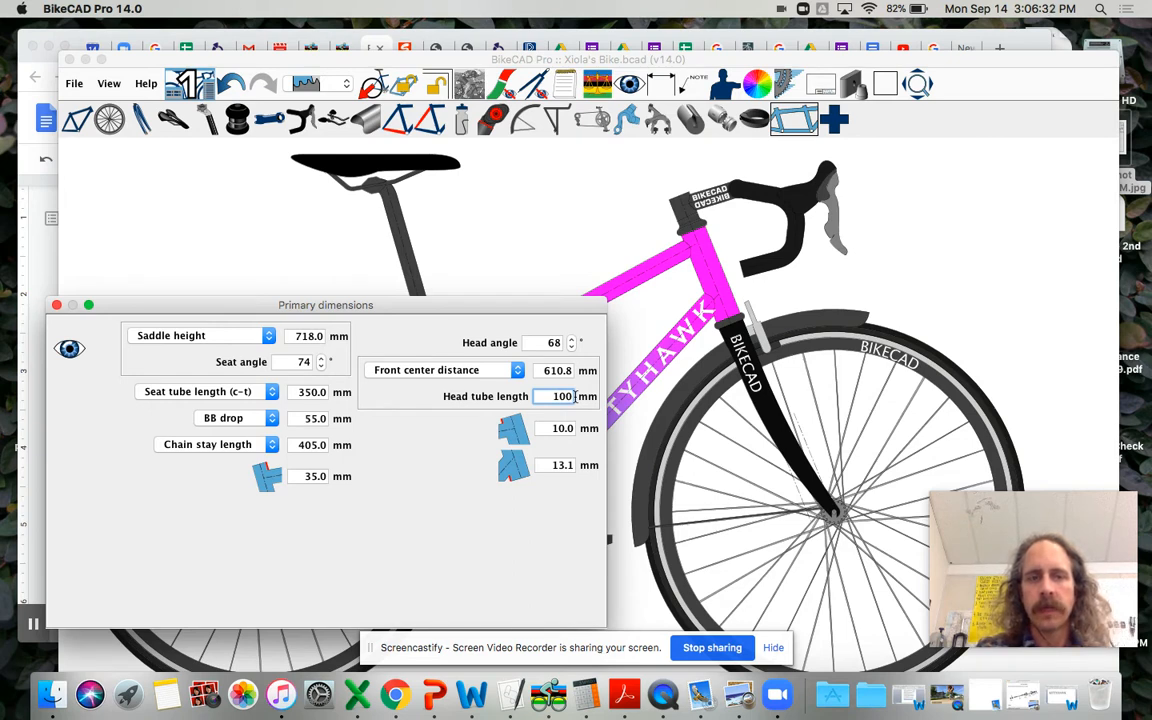
key("Return")
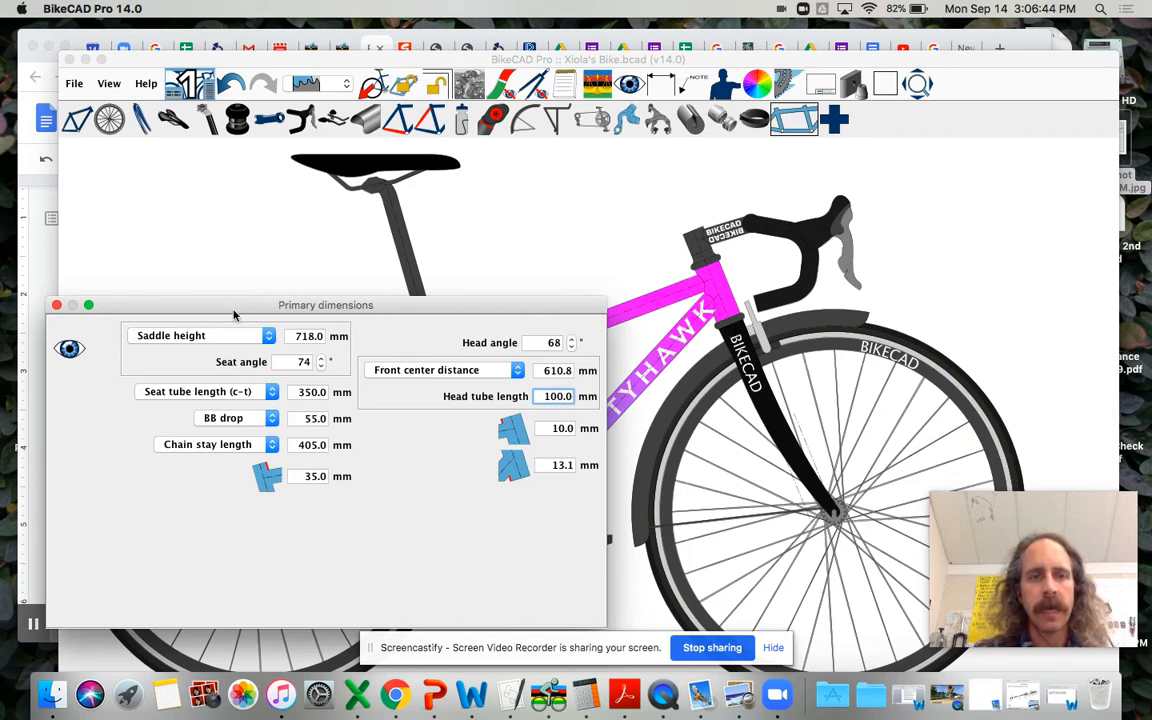
left_click_drag(362, 303, 423, 395)
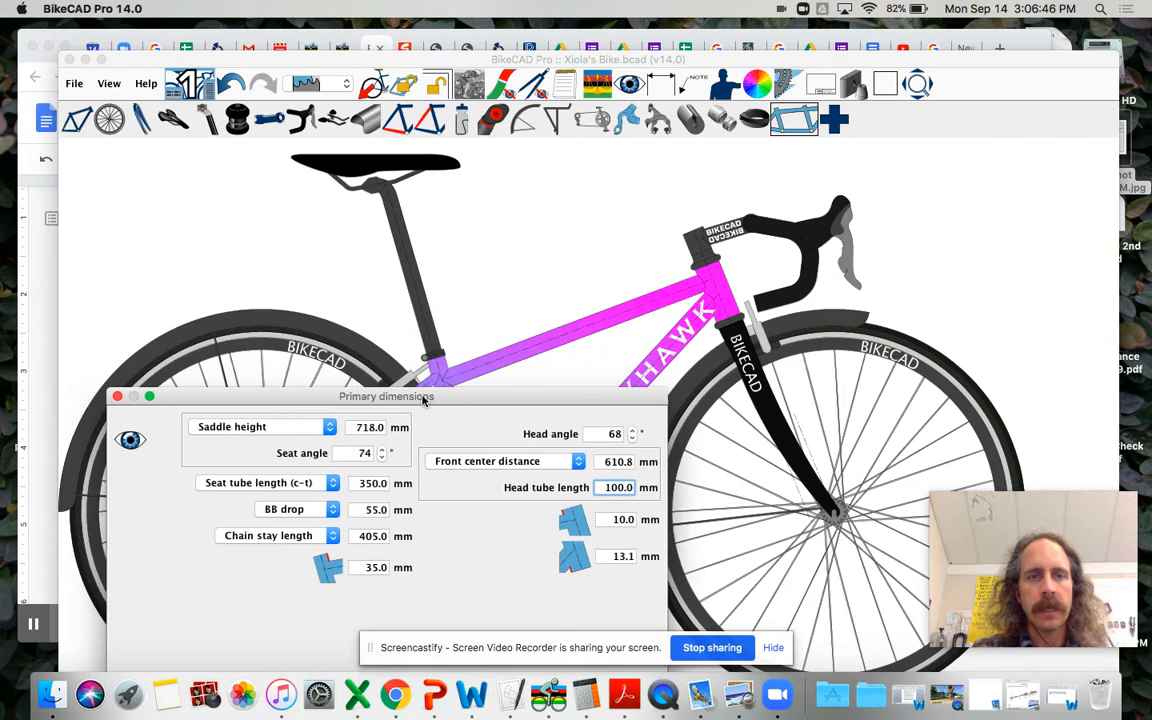
Step: Set the saddle height to 520 mm in the primary dimensions
left_click(346, 427)
type("52")
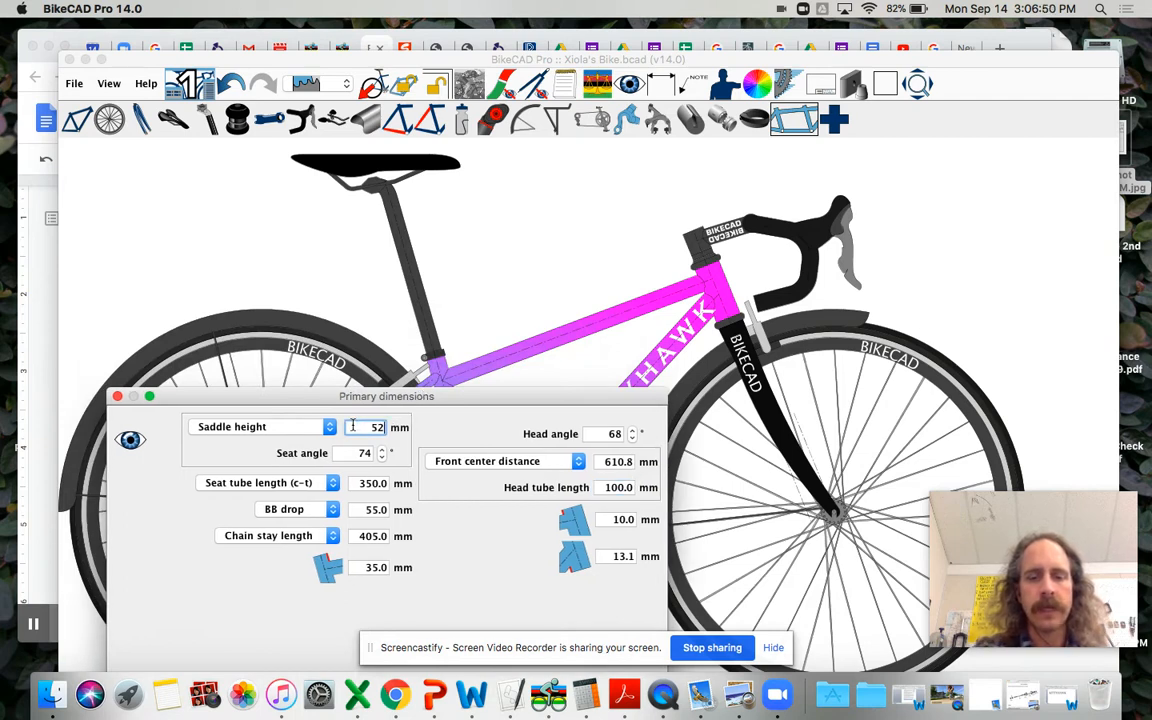
type("0")
key("Return")
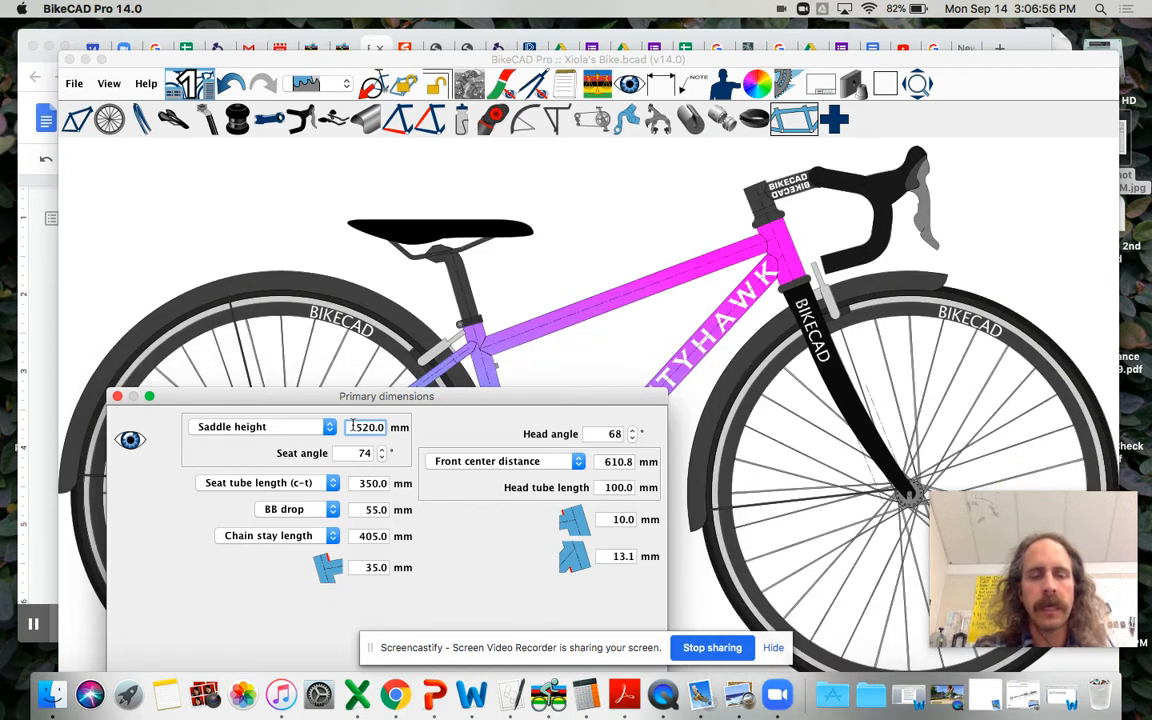
Step: Try a saddle height of 500 mm and set it back to 520 mm
type("5")
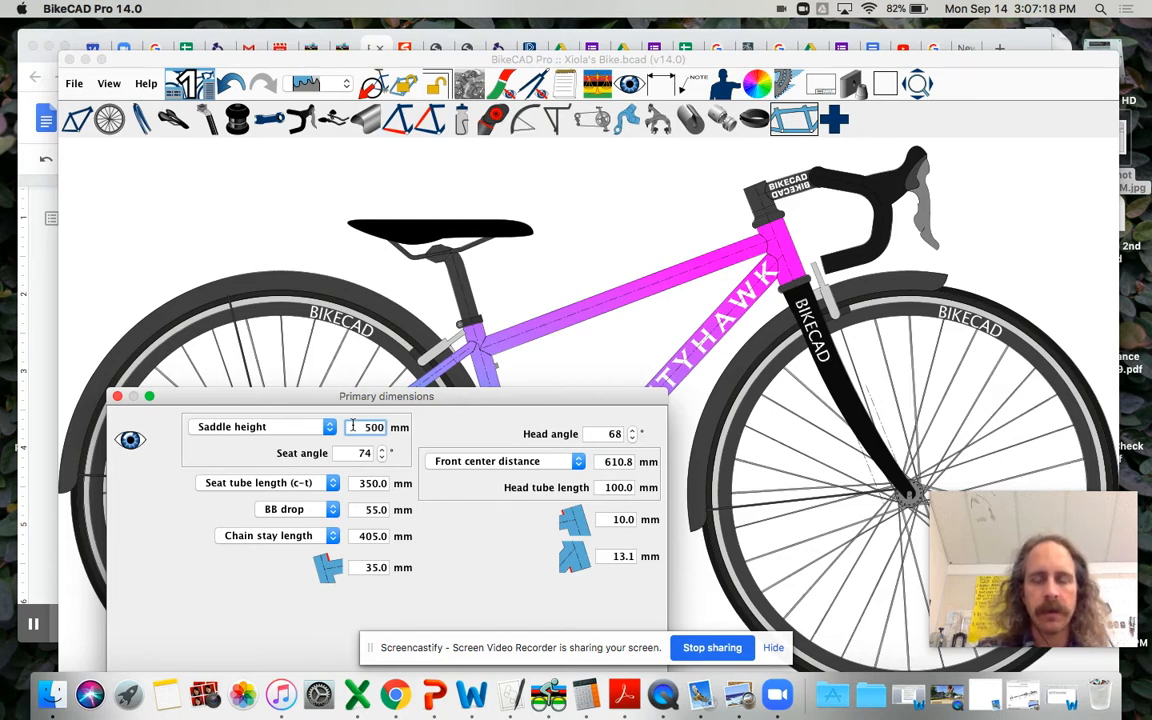
key("Return")
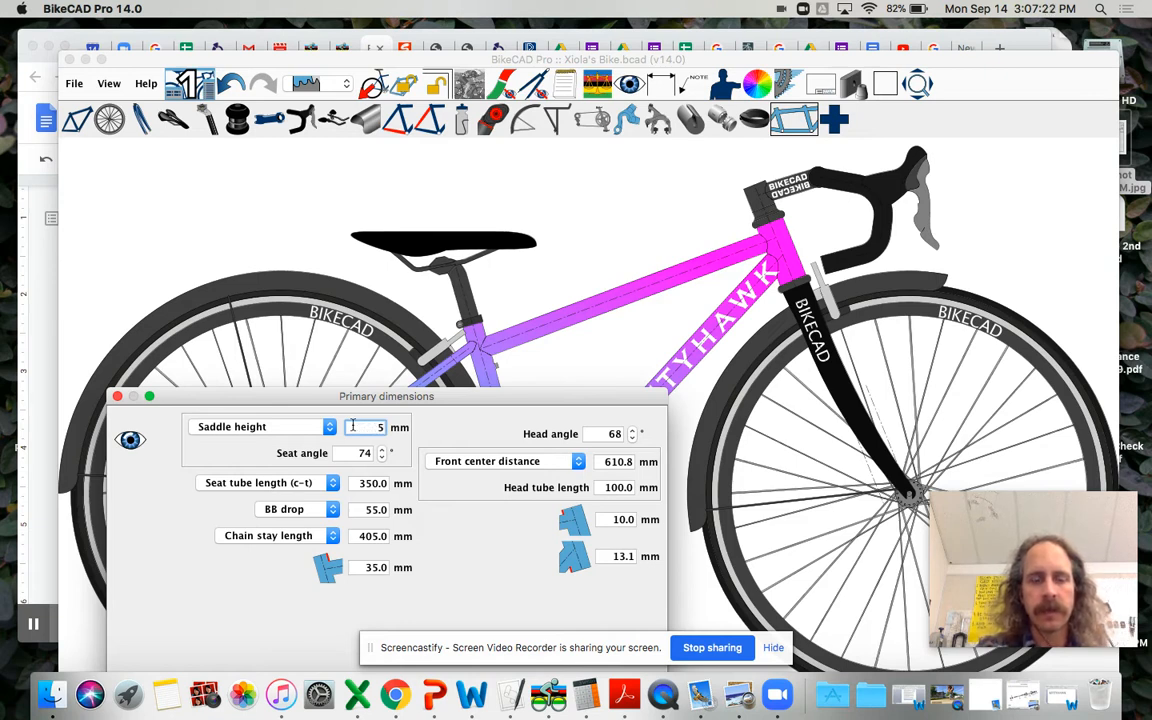
type("0")
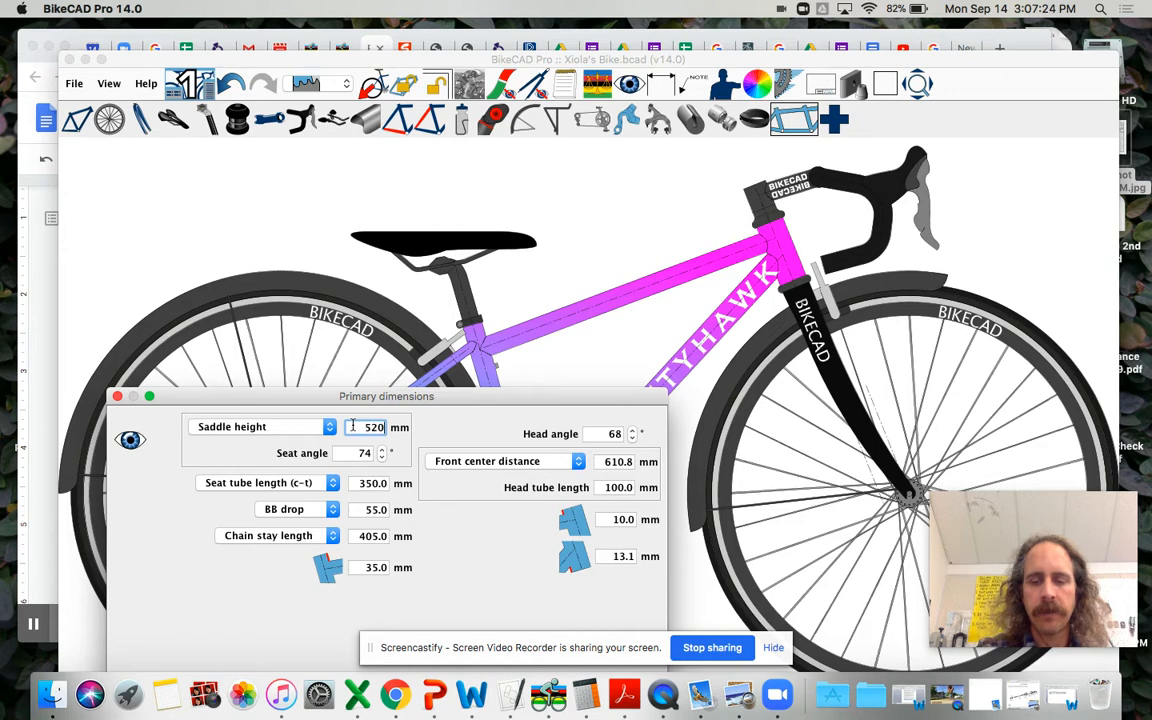
key("Return")
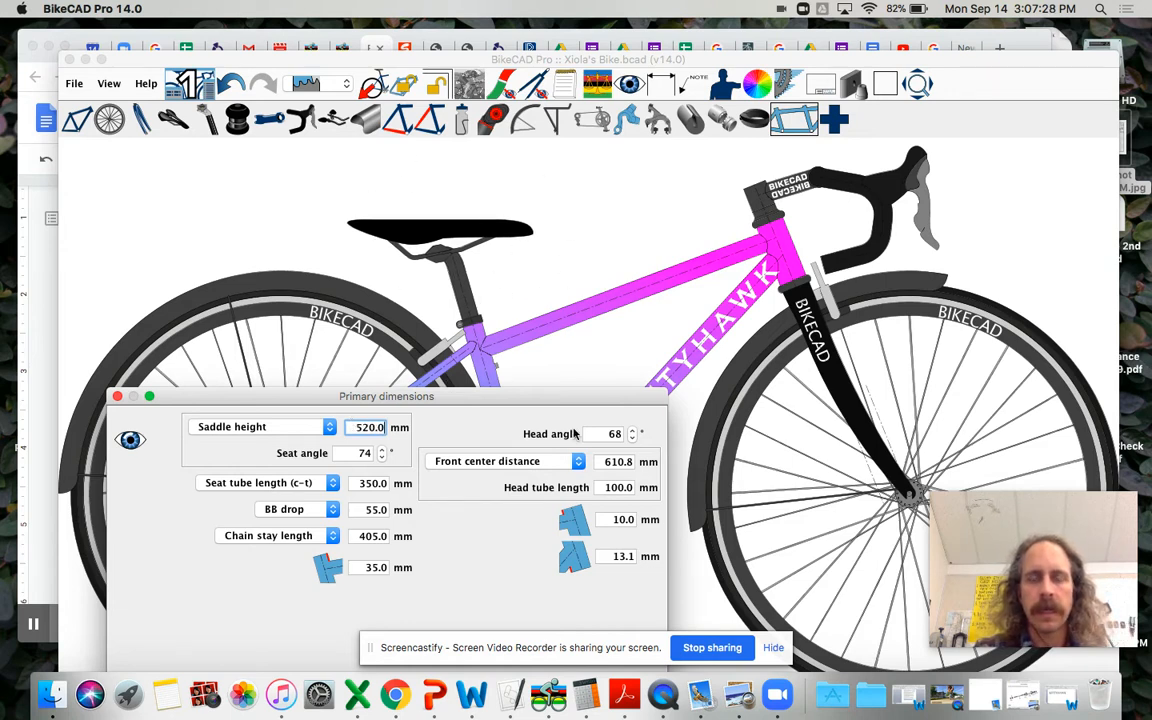
Step: Close the primary dimensions and hide the bike's fenders
left_click(117, 398)
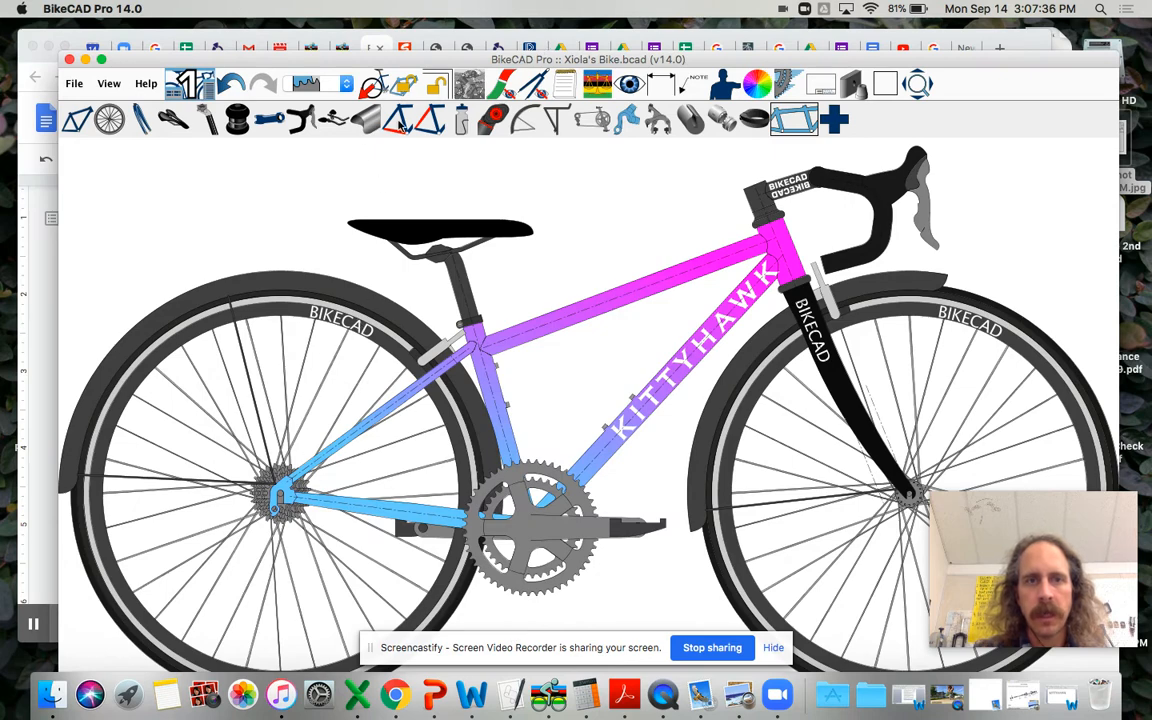
left_click(526, 124)
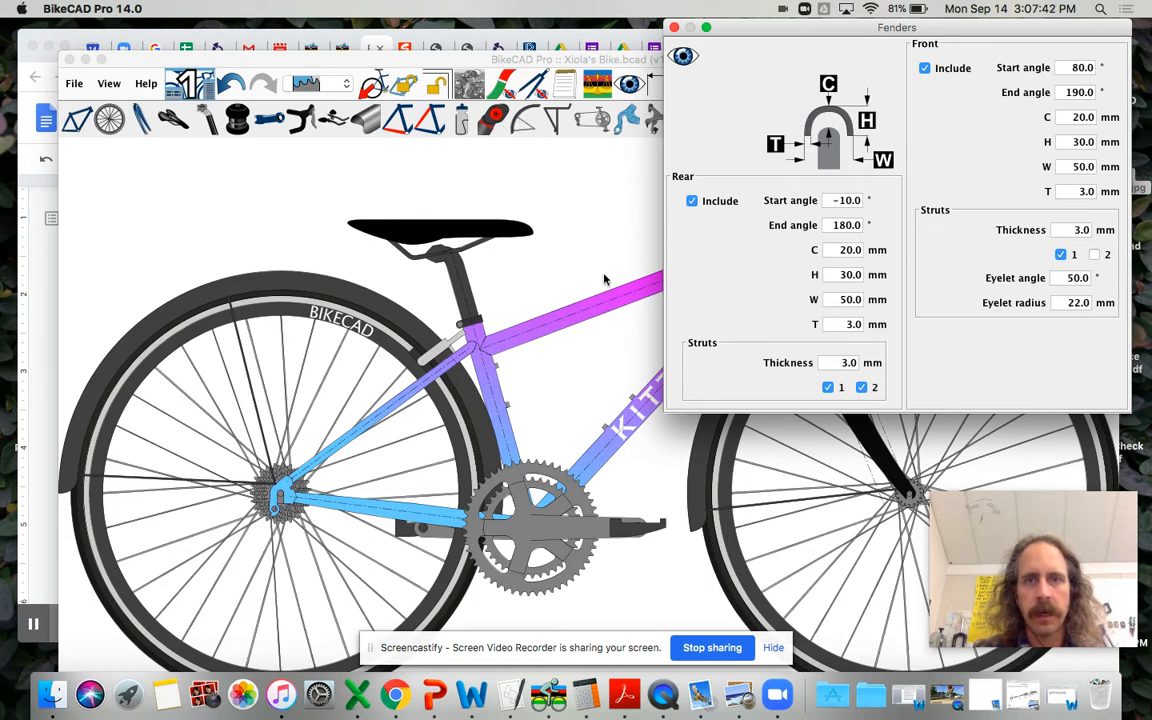
left_click(688, 59)
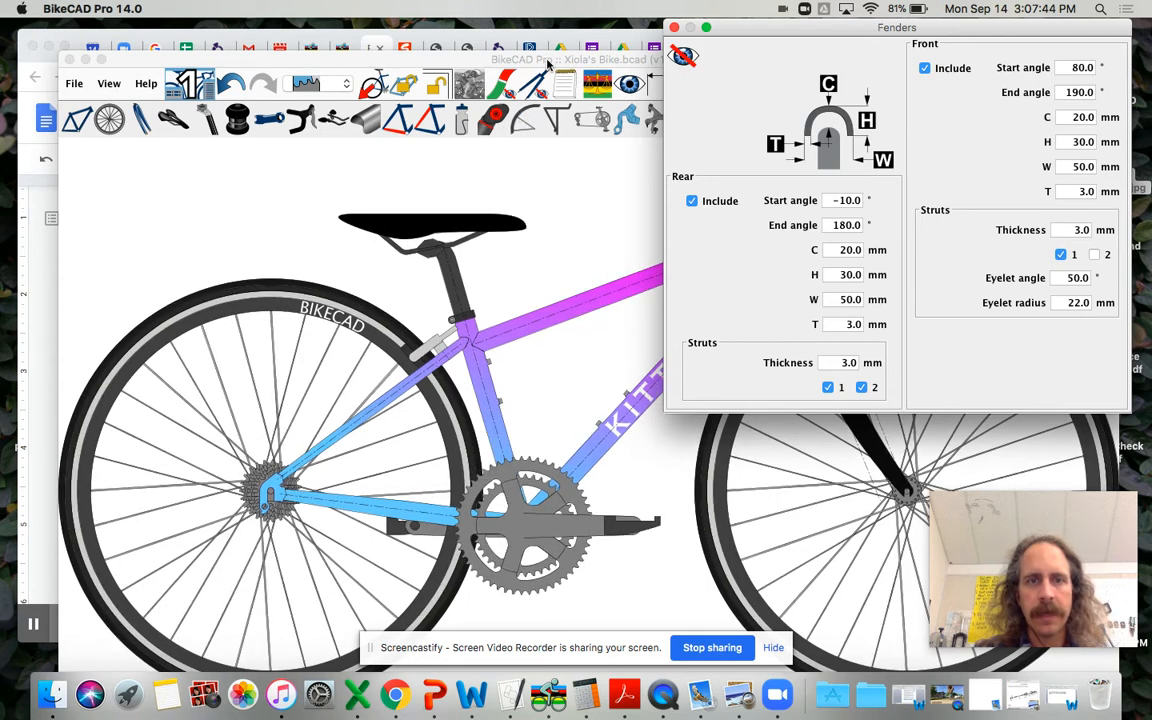
left_click(675, 28)
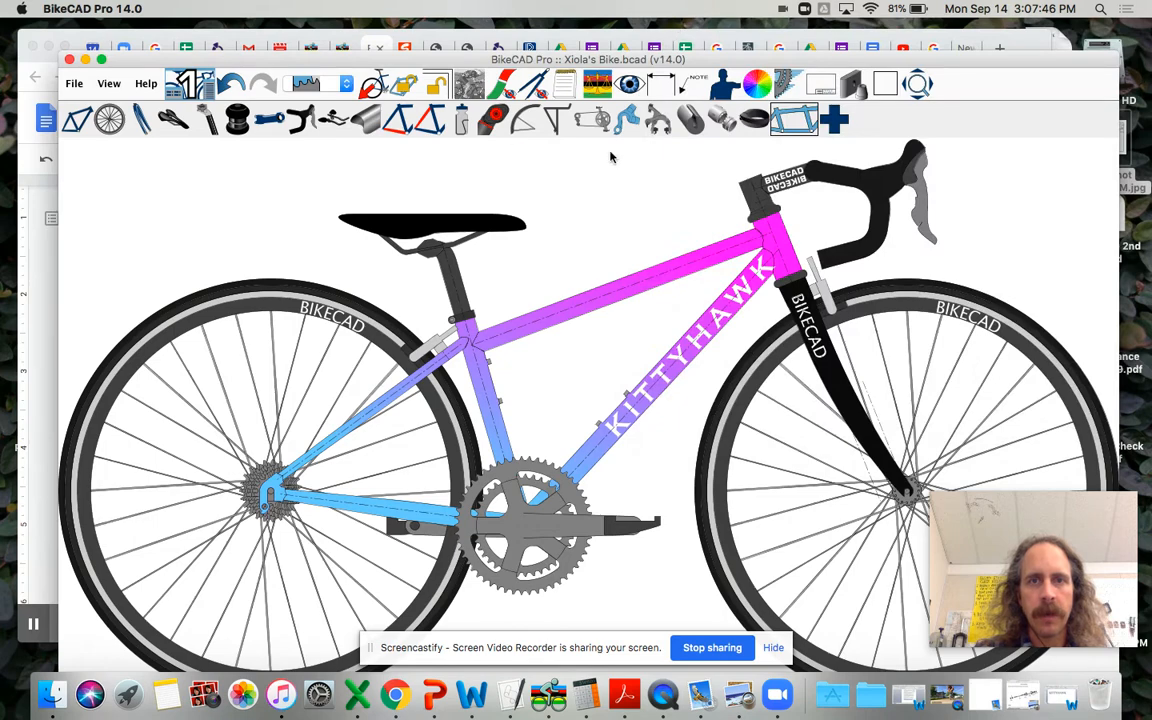
Step: Remove the front and rear rim brakes from the bike
left_click(592, 110)
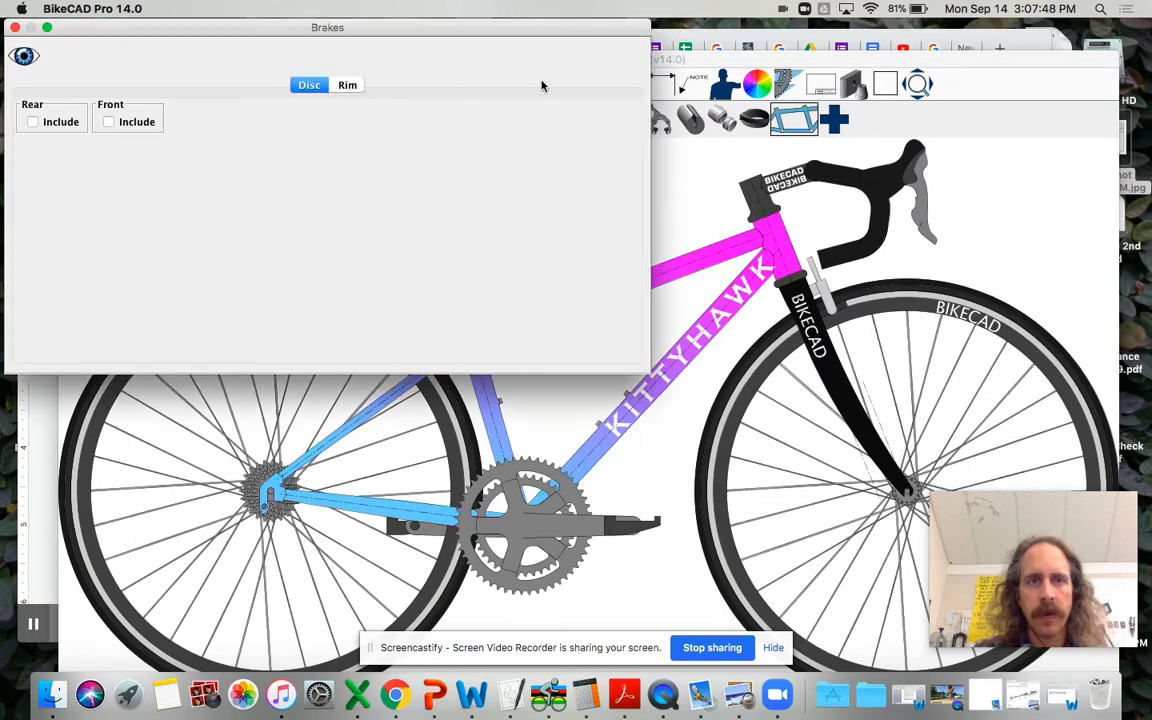
left_click(345, 86)
left_click(346, 121)
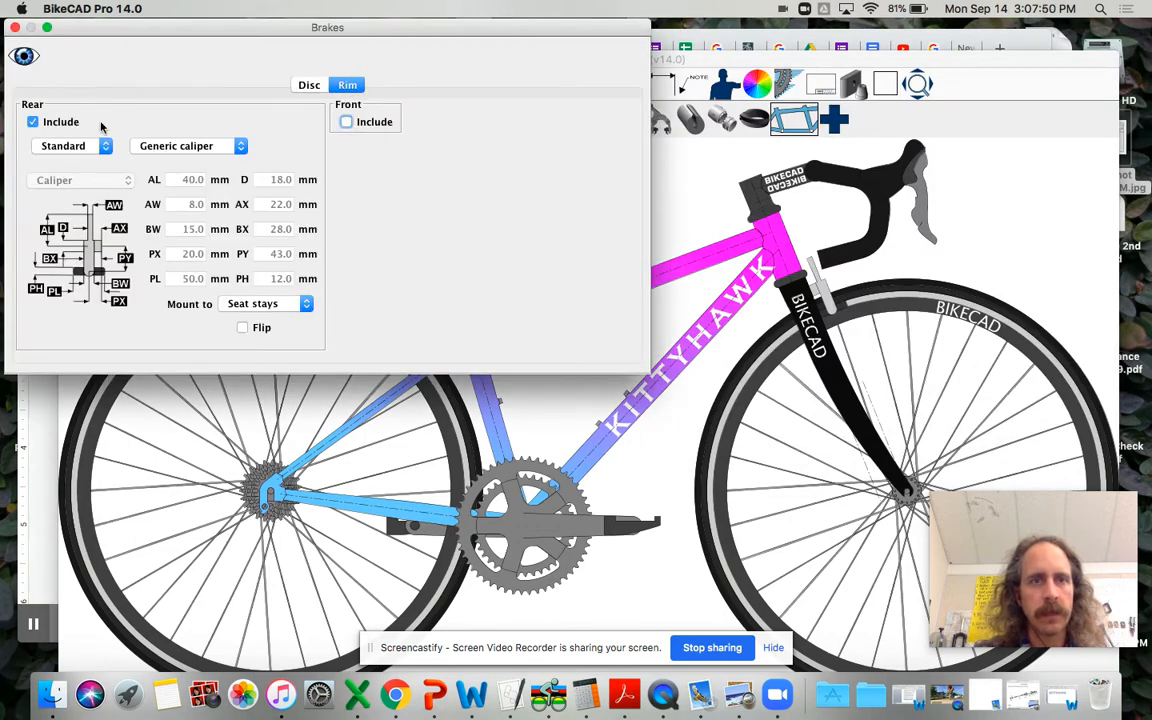
left_click(33, 122)
Step: Include disc brakes on both the rear and front wheels and close the brake settings
left_click(309, 86)
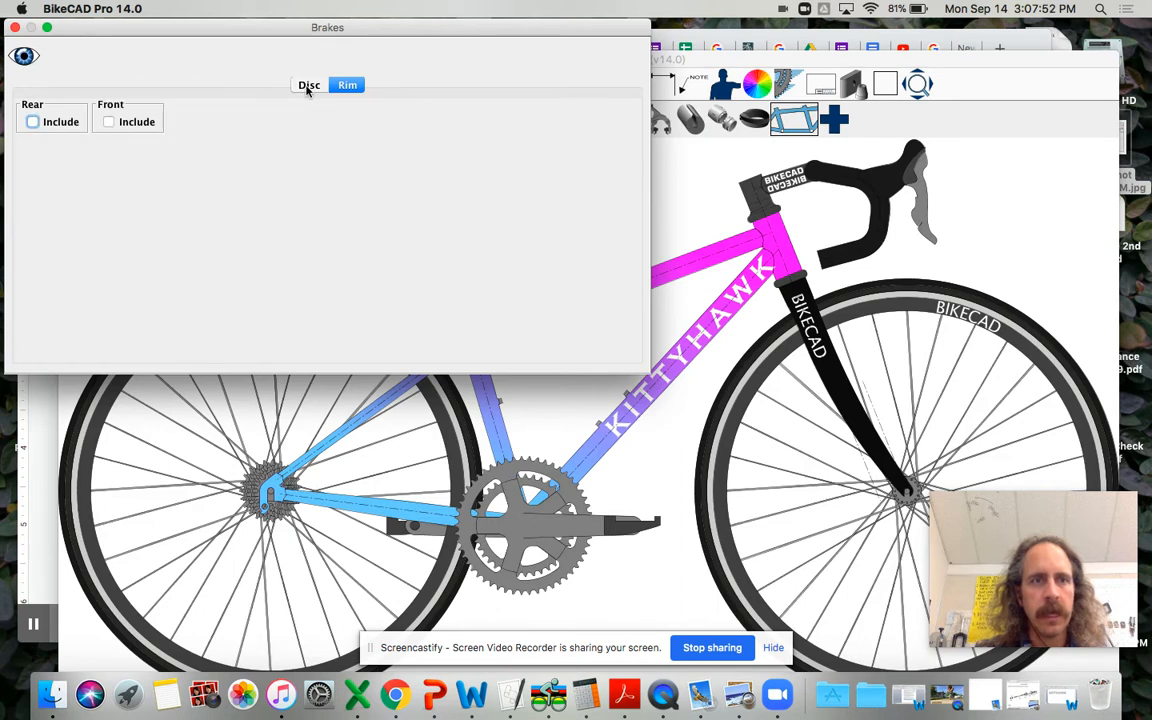
left_click(33, 121)
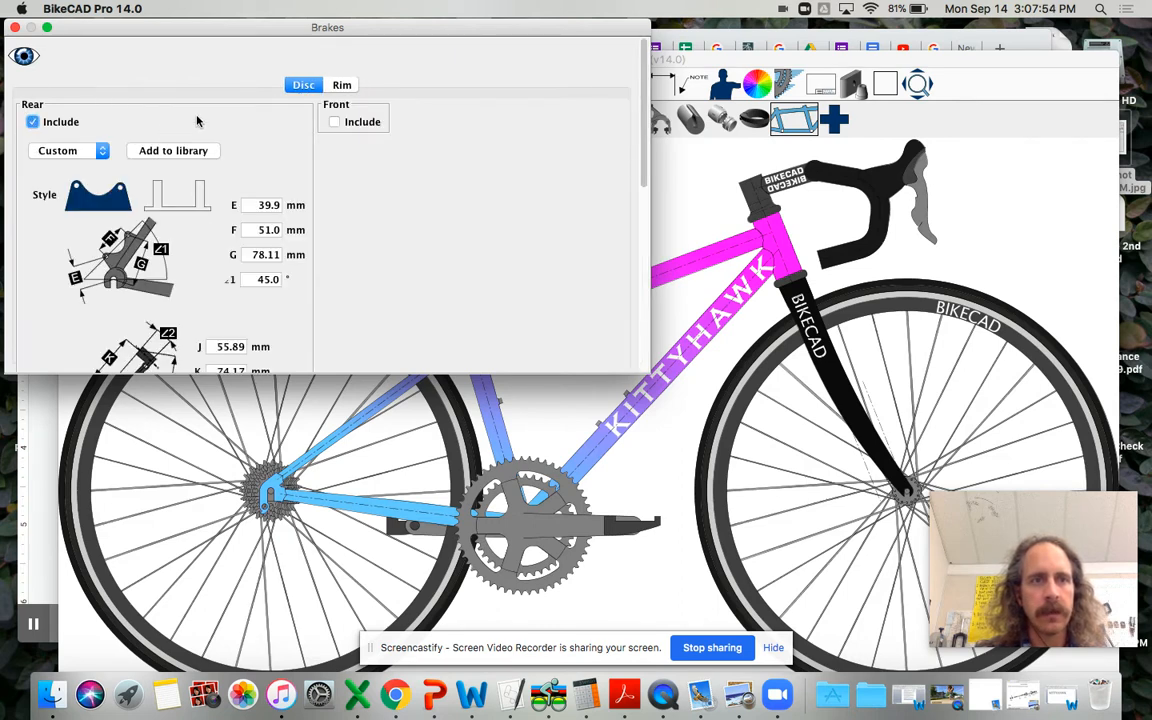
left_click(334, 121)
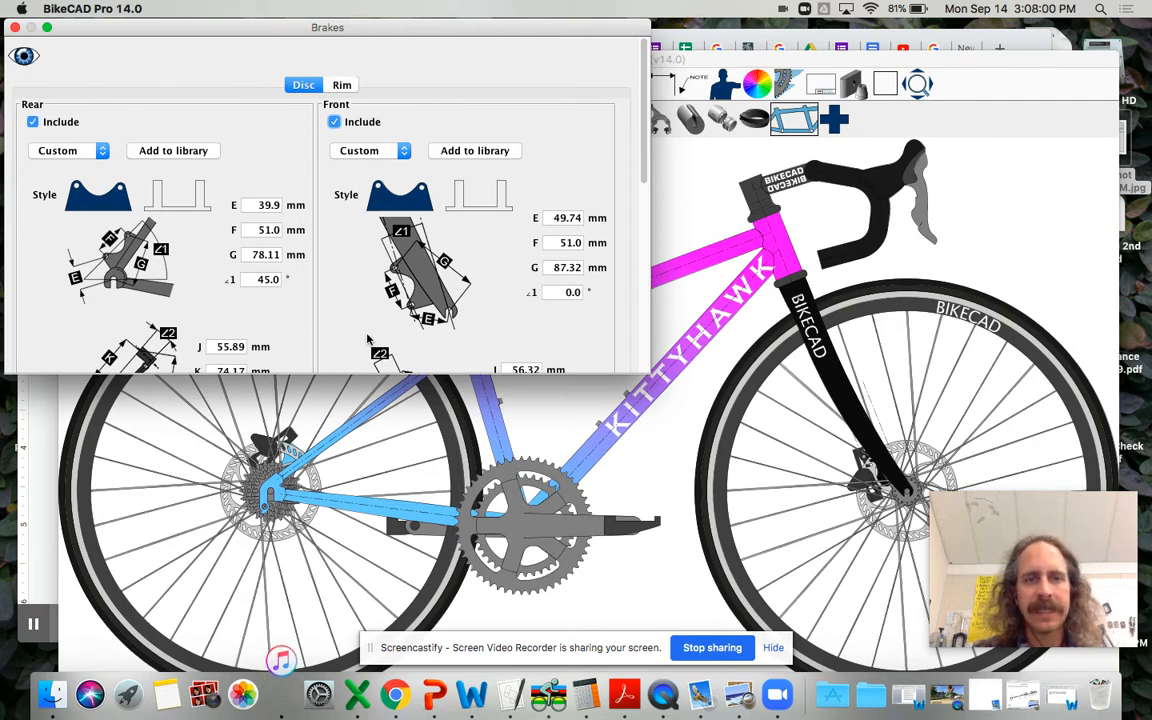
left_click(15, 28)
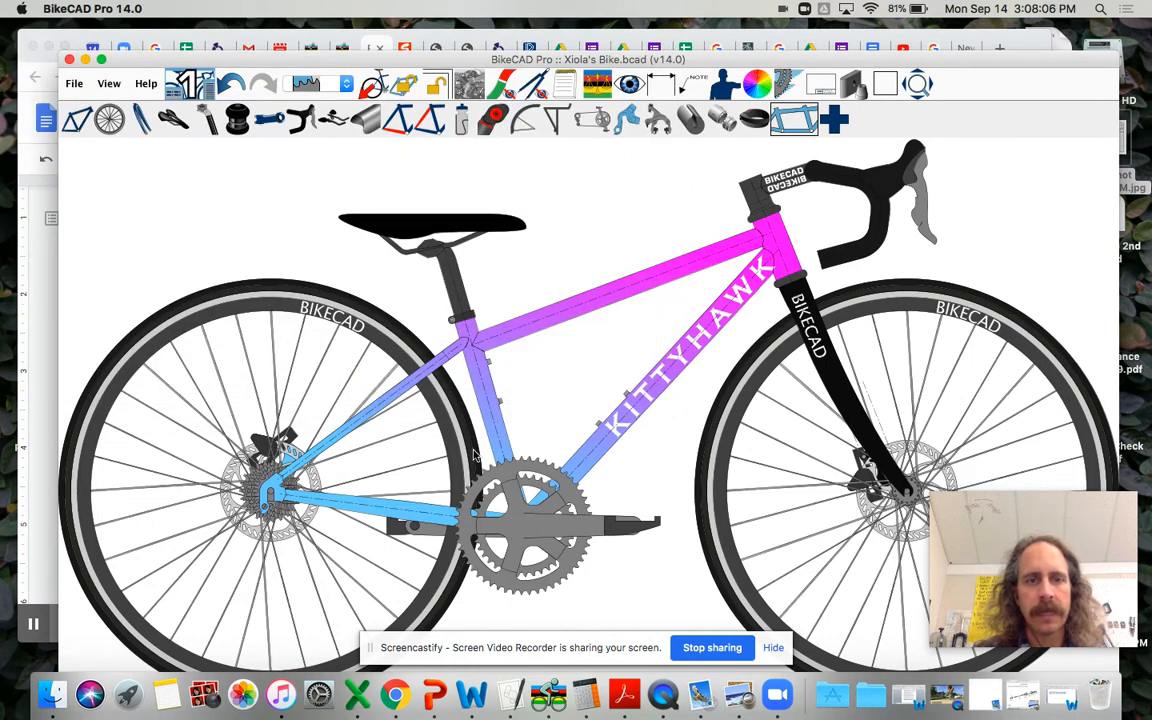
Step: Hide the crankset and the pedals in the drivetrain settings
left_click(600, 118)
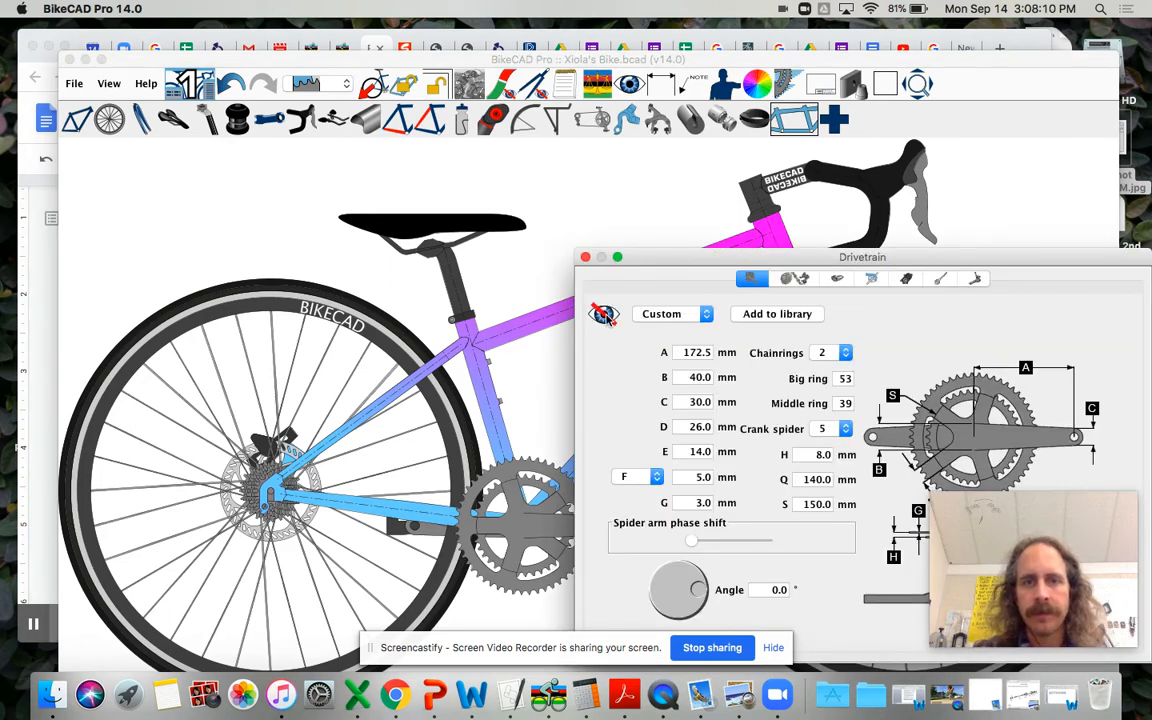
left_click(585, 257)
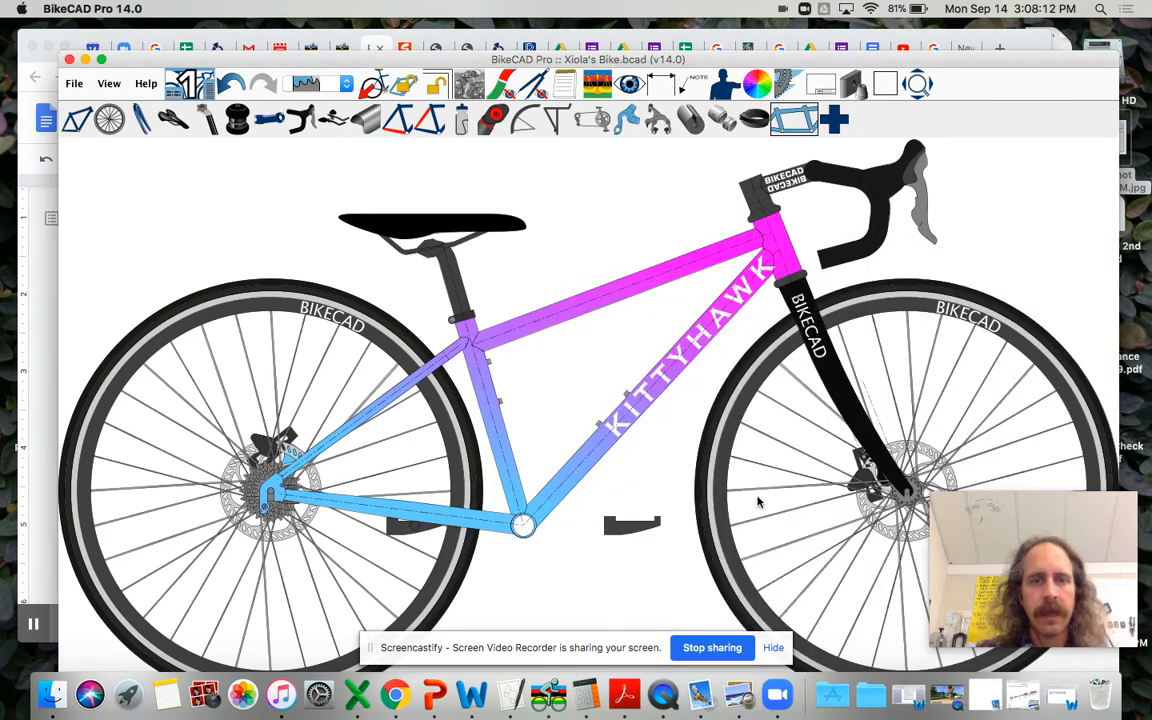
left_click(534, 108)
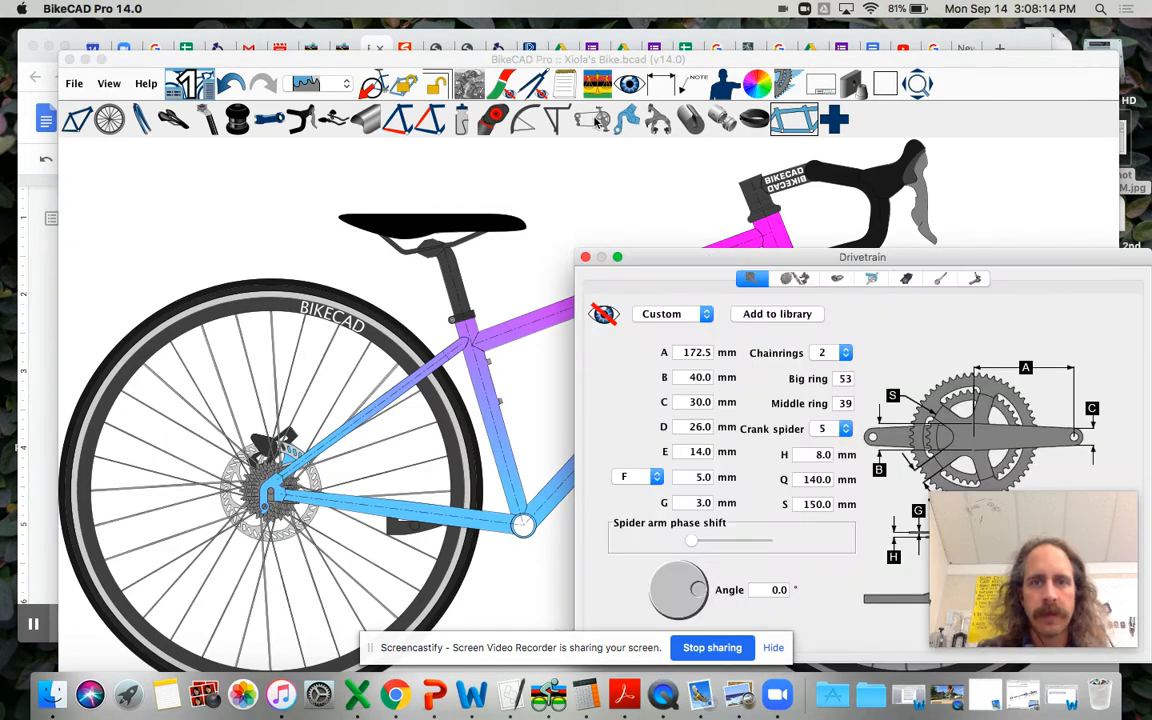
left_click(837, 278)
left_click(752, 331)
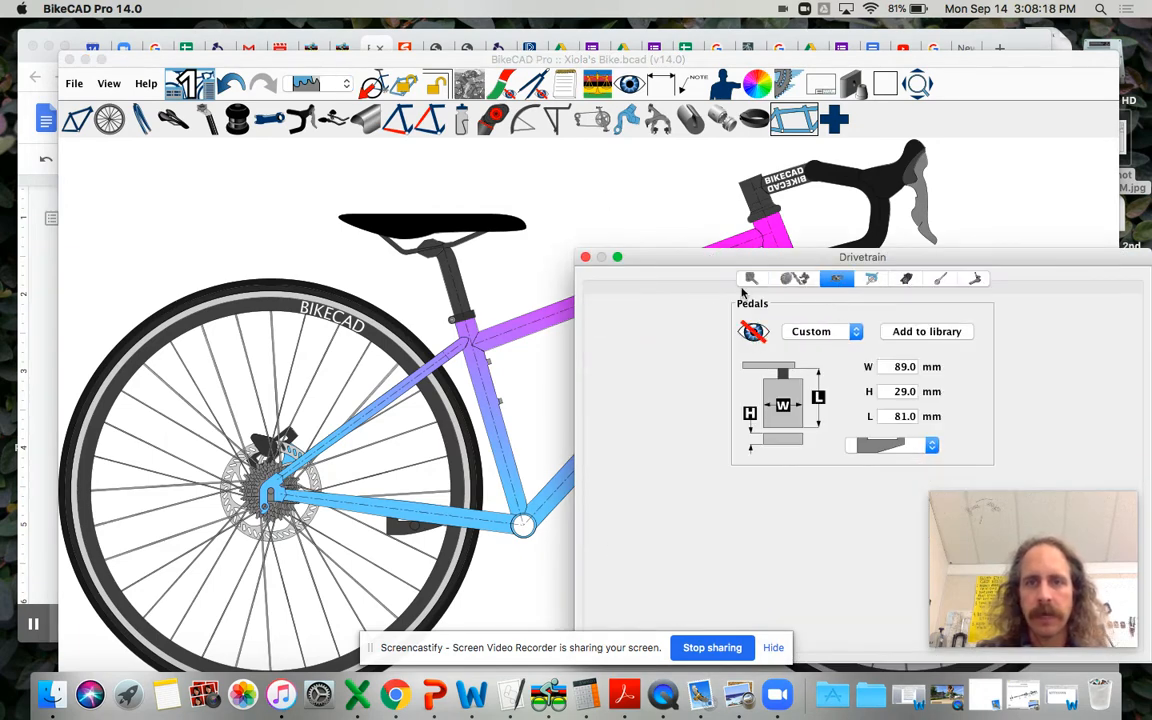
left_click(586, 258)
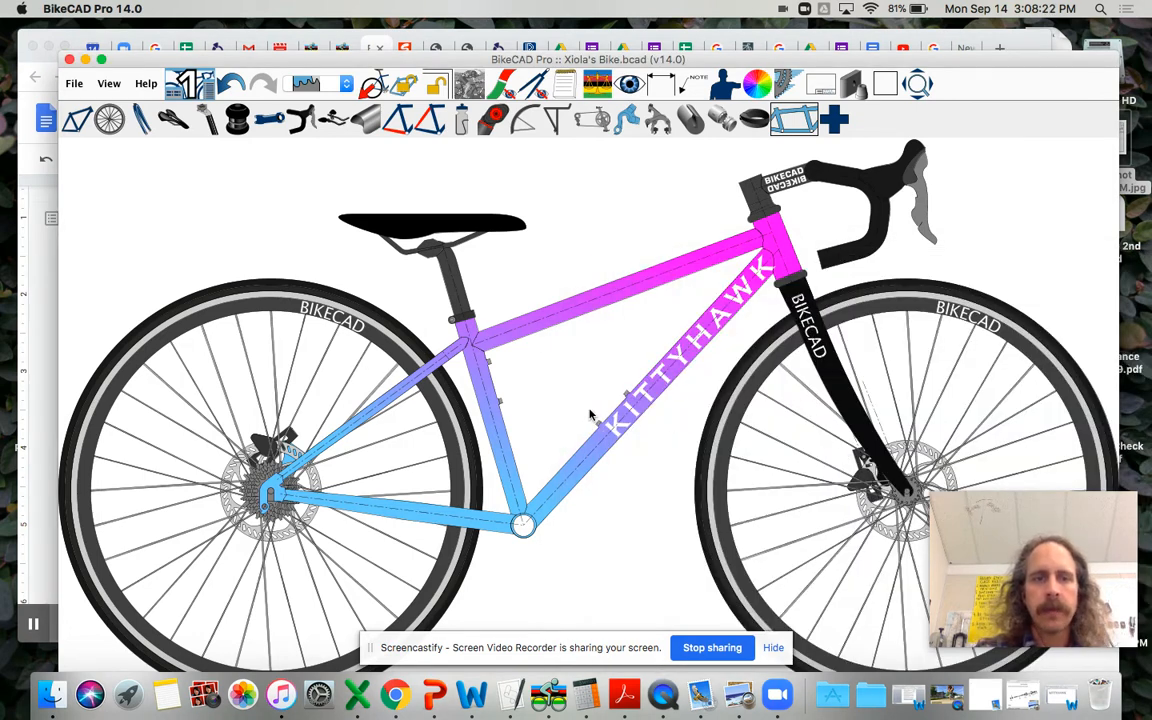
Step: Check the wheel and tire dimensions in the Chrome worksheet, return to BikeCAD Pro and set the wheels' bead seat diameter to 507 mm
left_click(111, 119)
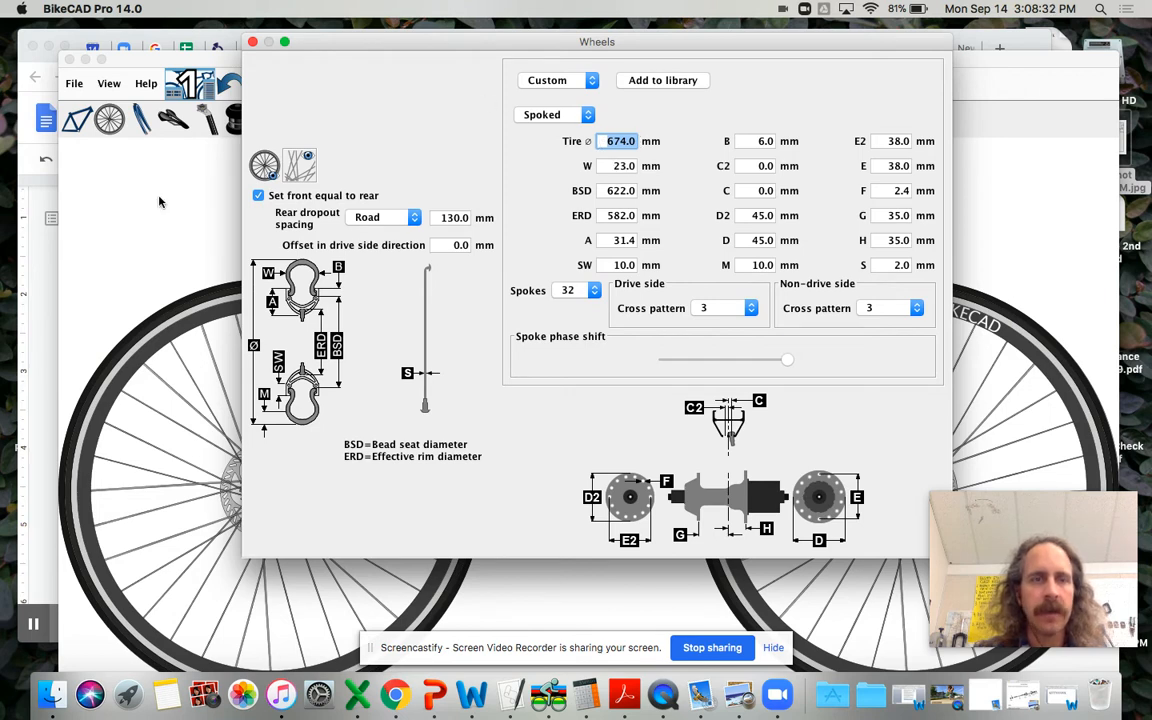
left_click(47, 250)
scroll(383, 408, "down", 5)
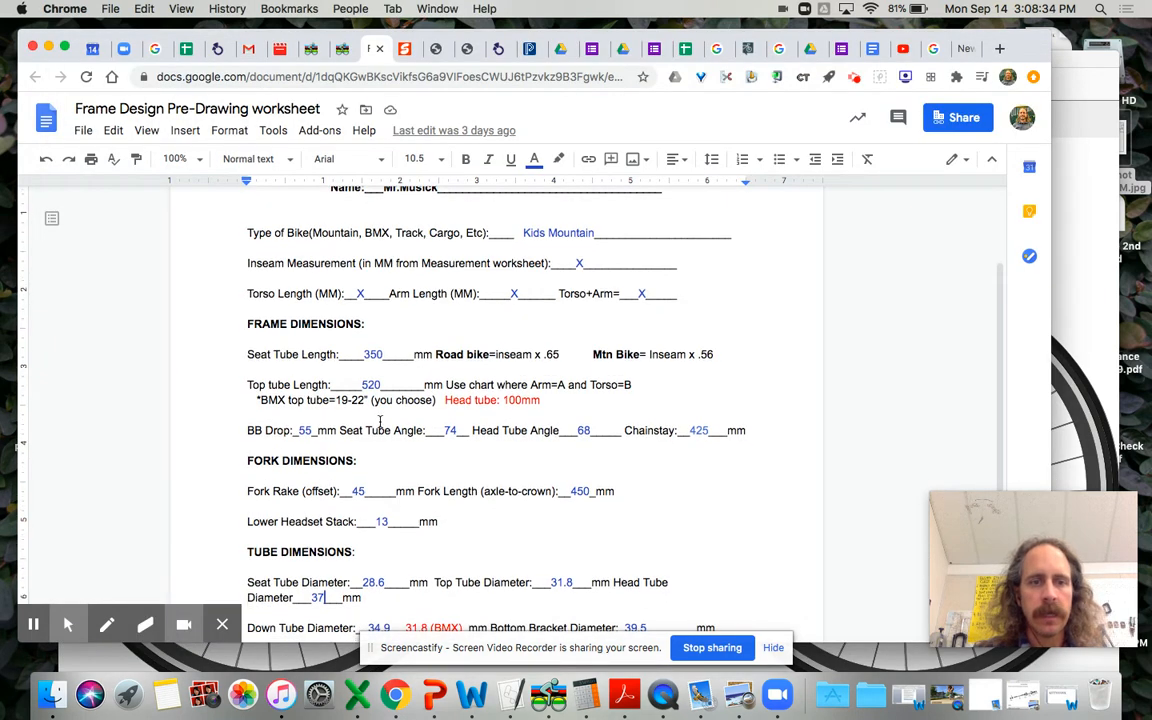
scroll(380, 422, "down", 2)
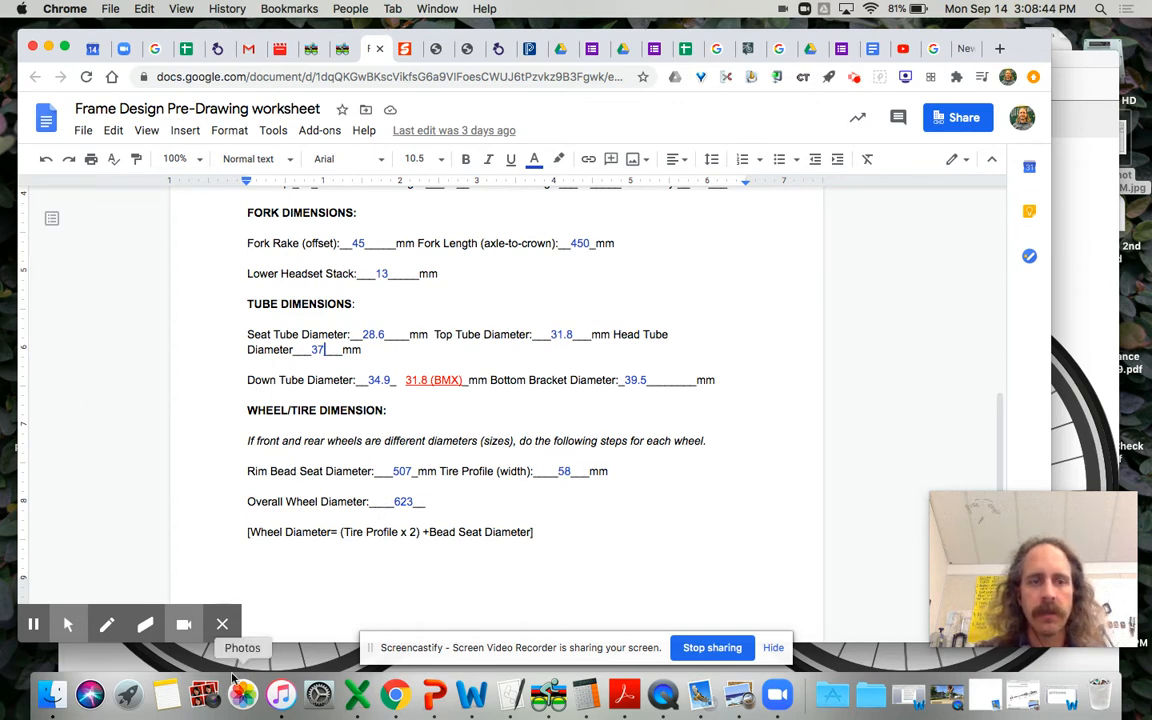
left_click(262, 659)
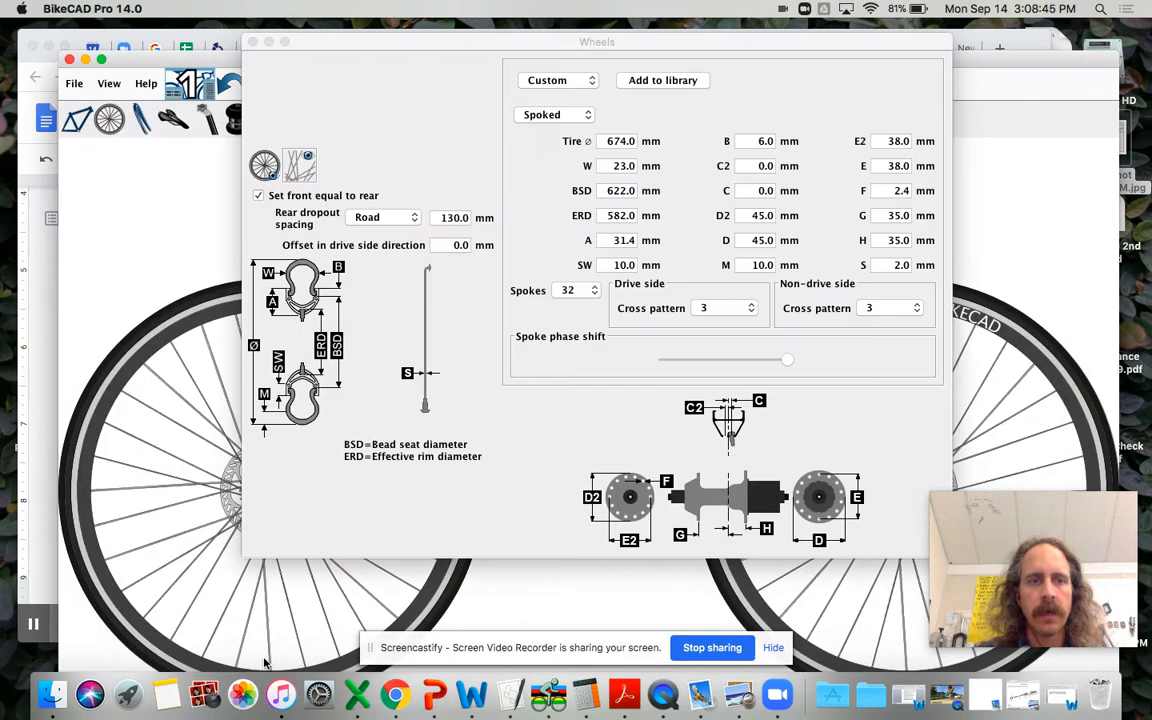
left_click(605, 189)
left_click(605, 190)
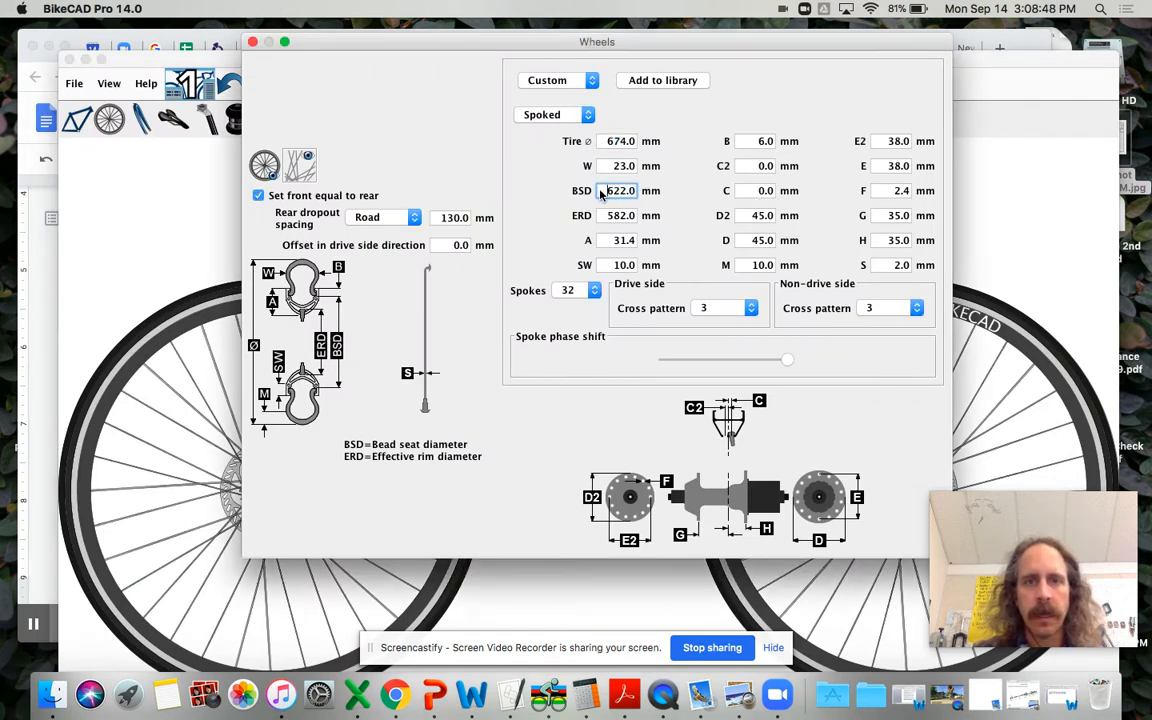
left_click_drag(601, 192, 648, 188)
type("507")
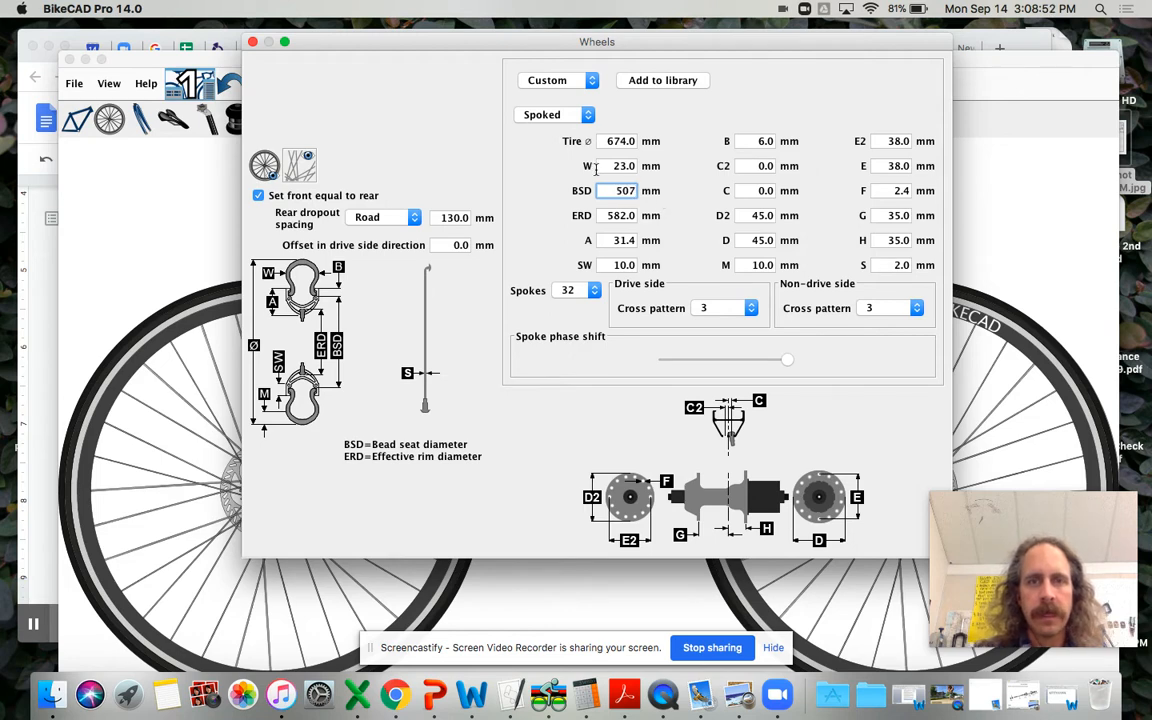
Step: Set the tire width to 58 mm and the overall tire diameter to 623 mm
double_click(616, 166)
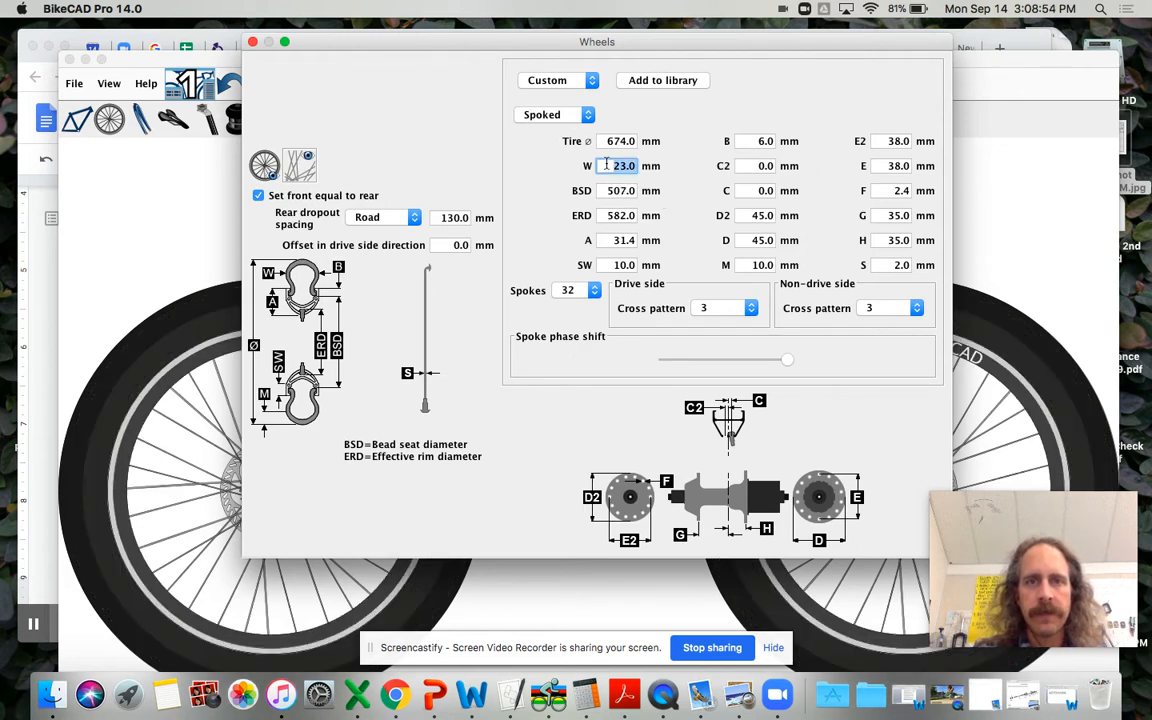
type("58")
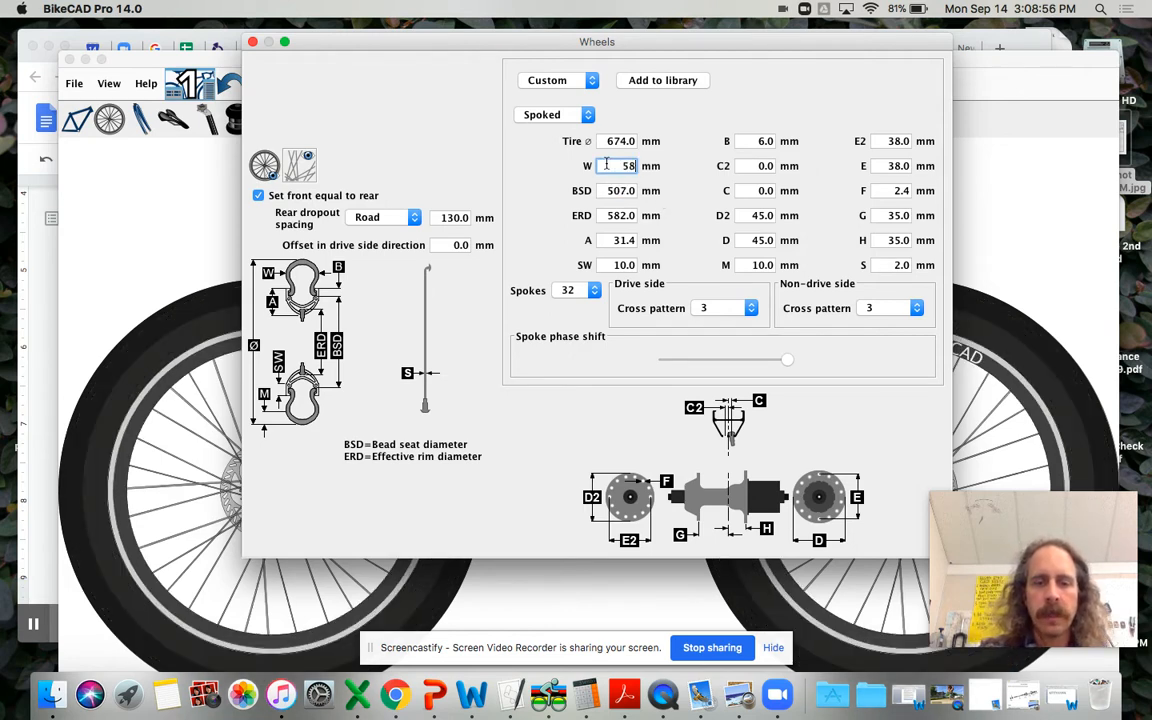
double_click(625, 141)
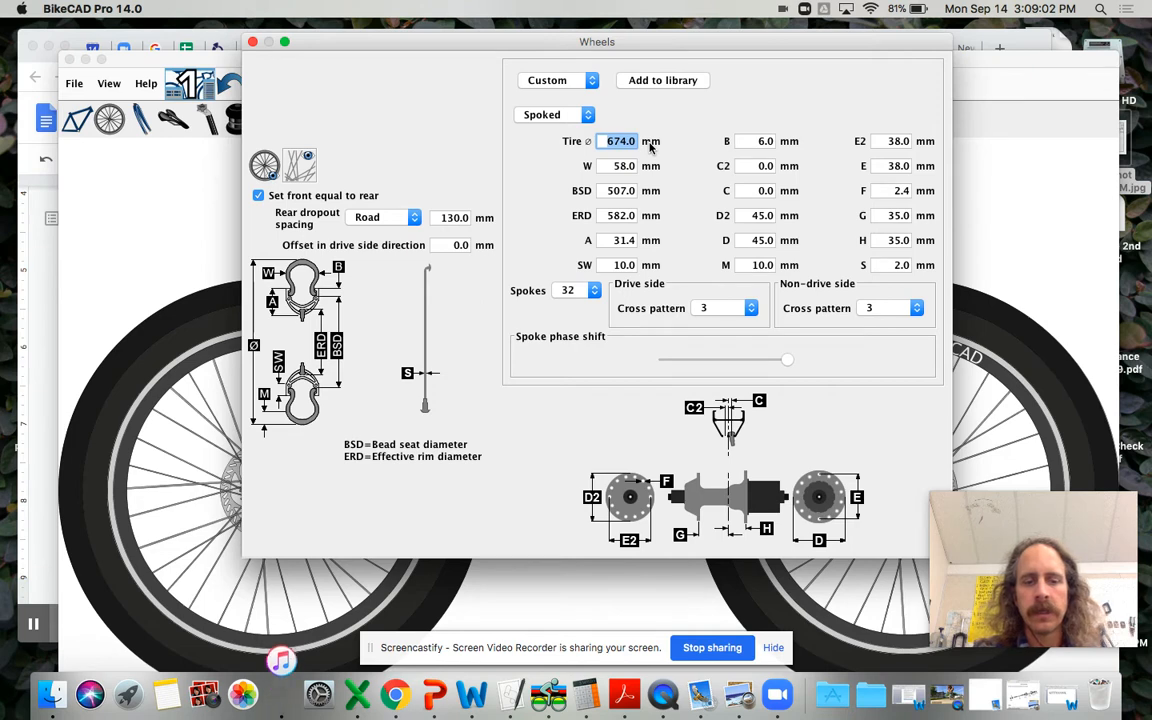
type("623")
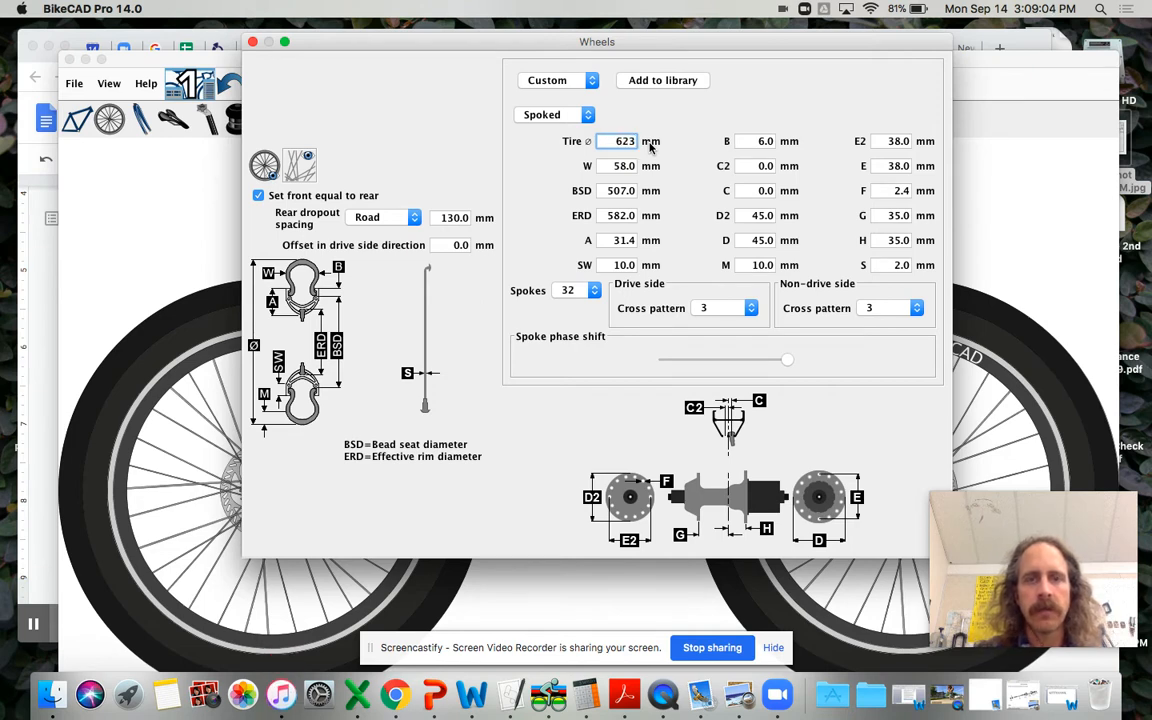
key("Return")
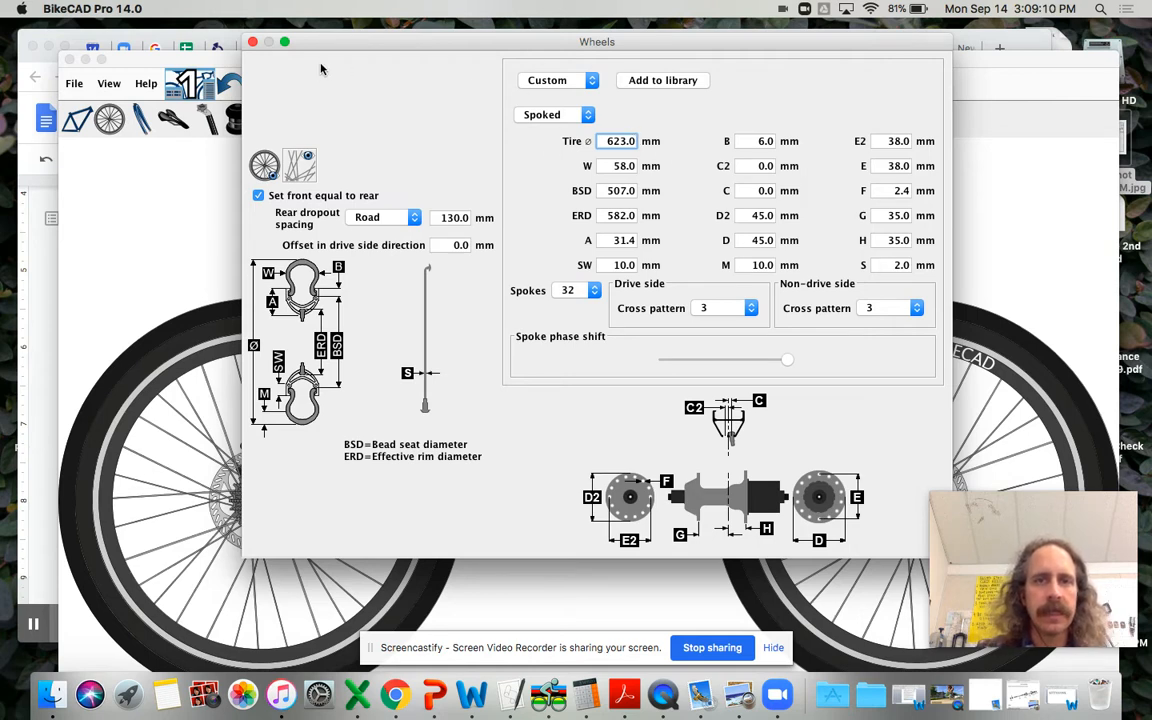
Step: Move the wheel settings clear of the rear wheel and set the effective rim diameter to 650 mm
mouse_move(326, 49)
left_mouse_down()
mouse_move(799, 30)
mouse_move(782, 7)
mouse_move(629, 8)
left_mouse_up()
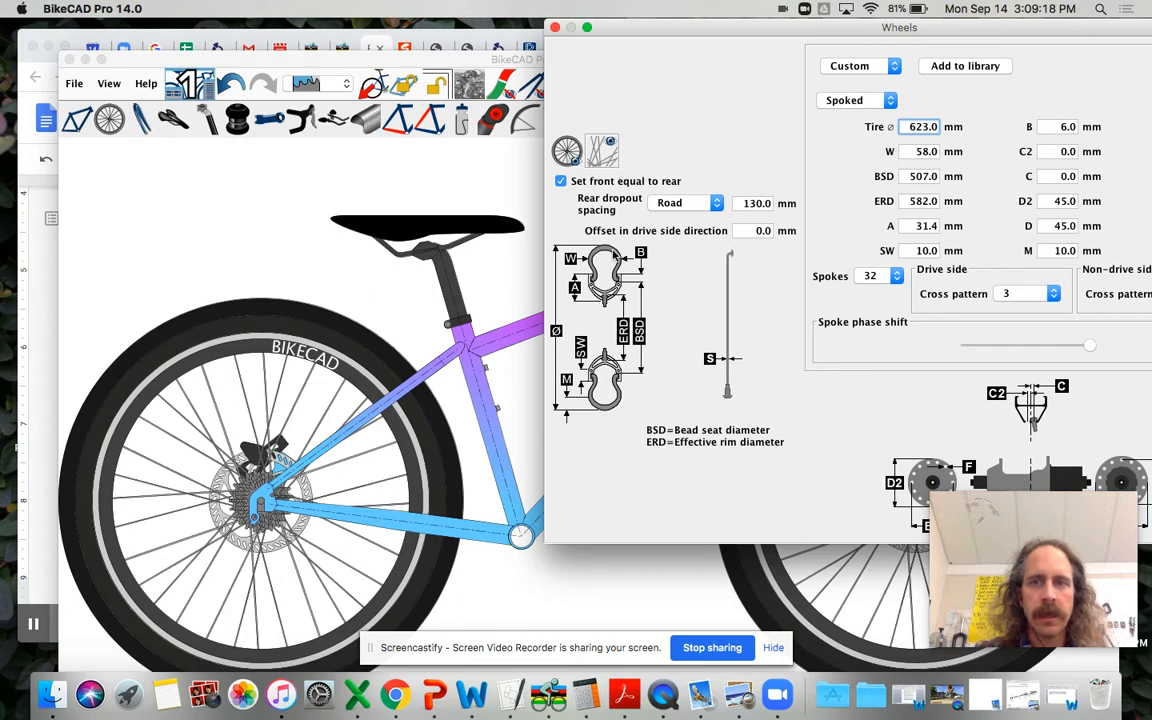
mouse_move(938, 201)
left_mouse_down()
mouse_move(907, 201)
mouse_move(937, 198)
left_mouse_up()
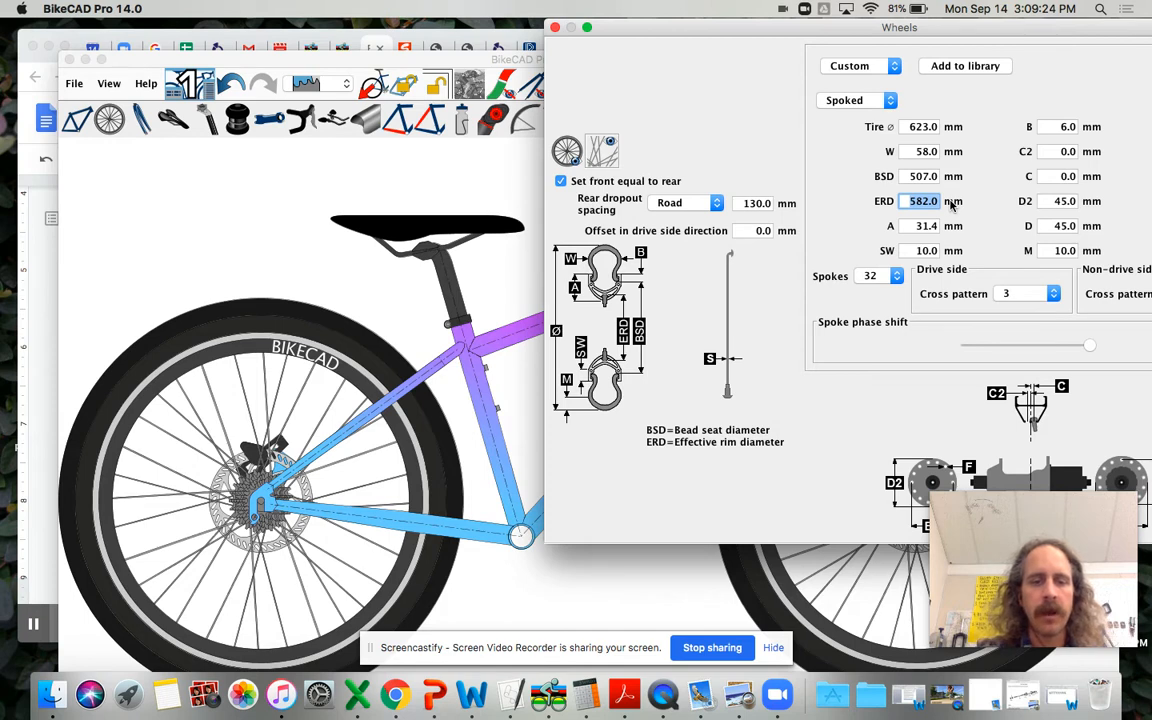
type("650")
key("Return")
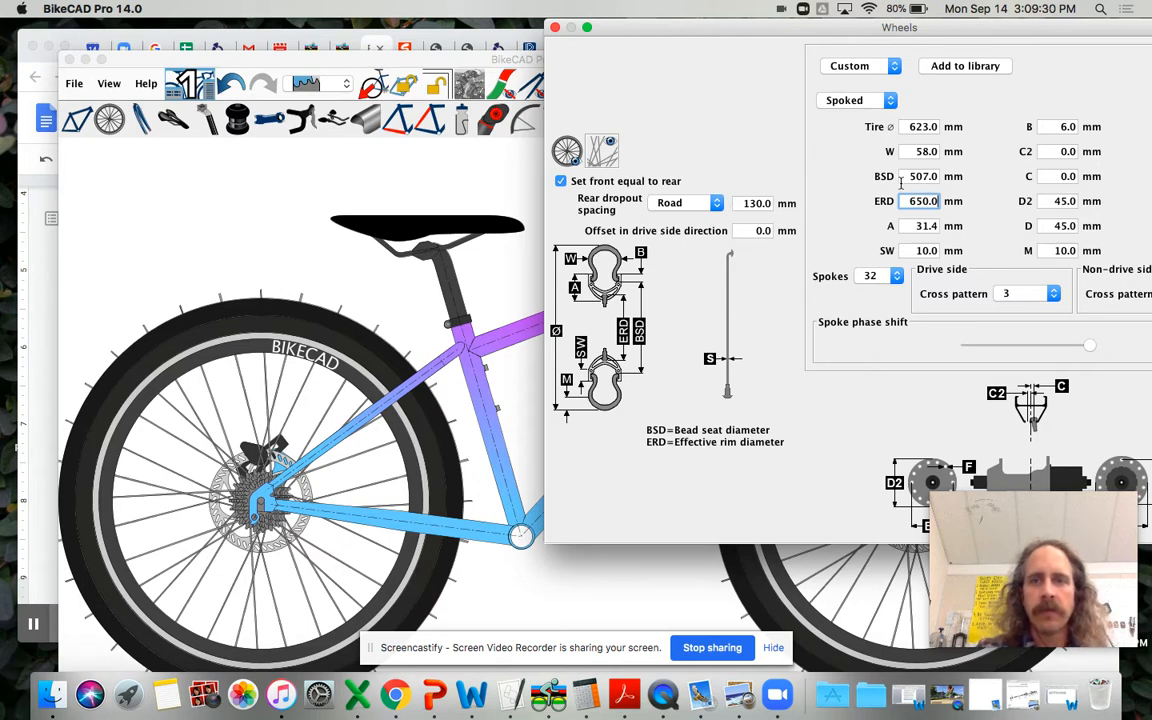
Step: Set the wheels' effective rim diameter to 507 mm
left_click_drag(907, 201, 939, 203)
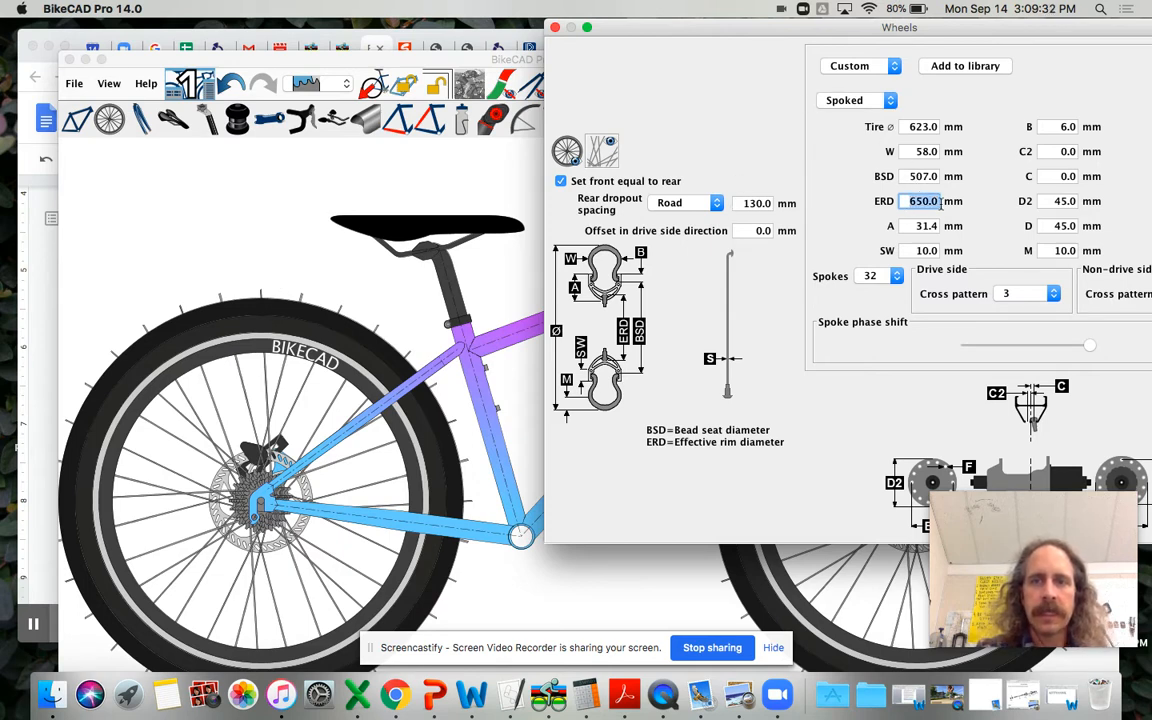
type("50")
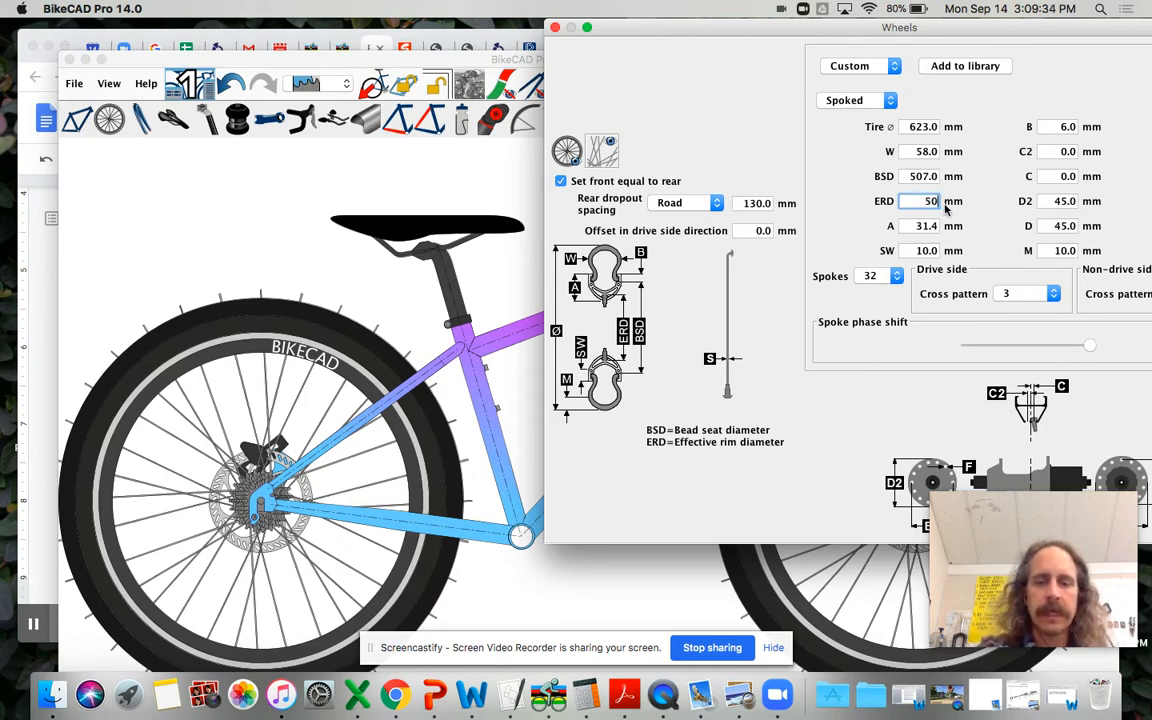
type("7")
key("Return")
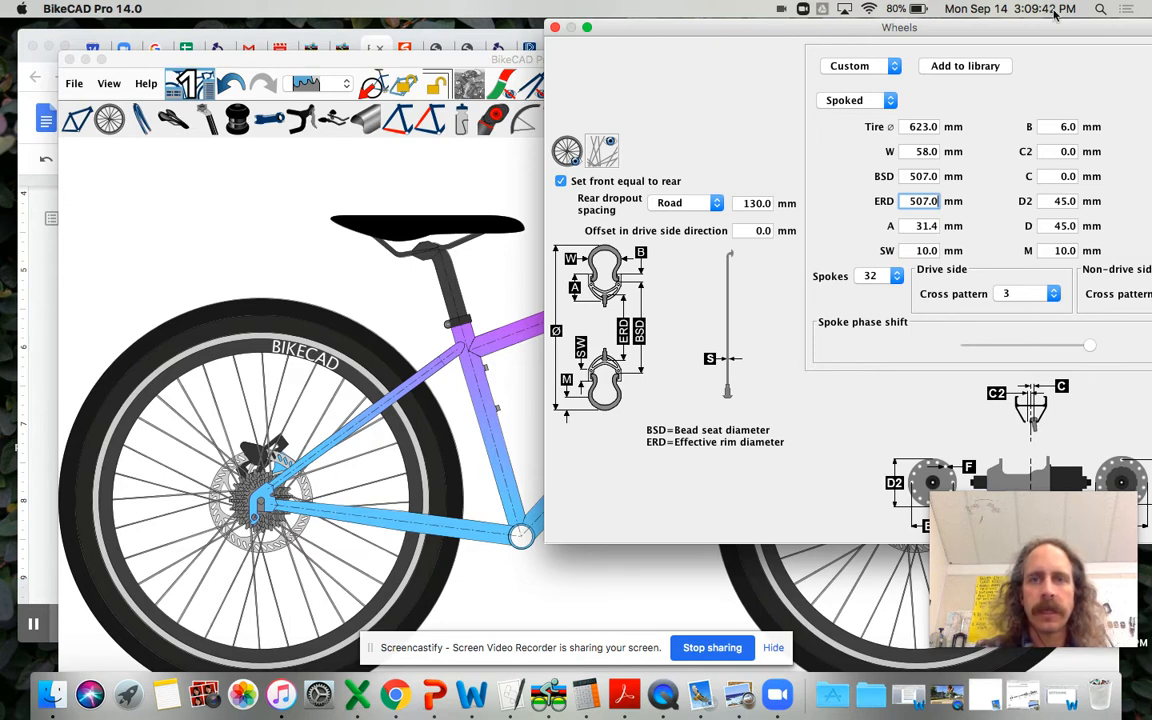
Step: Load the standard 24" (ETRTO 54-507) wheel size for the wheels
left_click(865, 66)
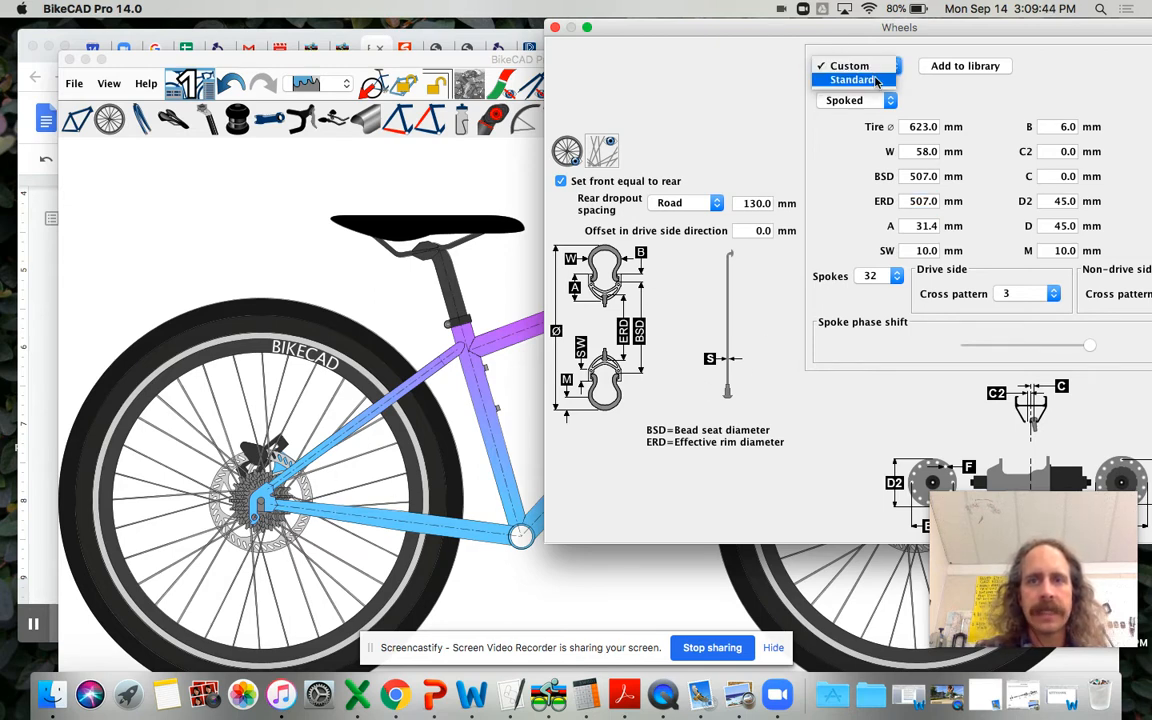
left_click(876, 81)
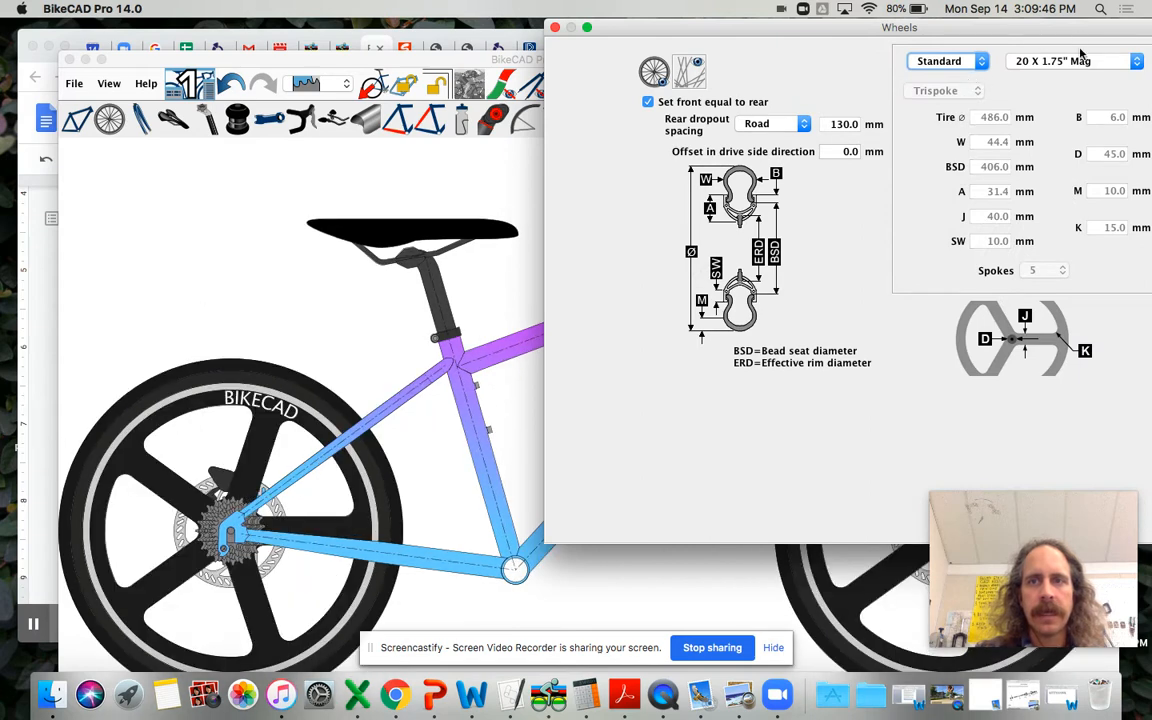
left_click_drag(968, 25, 762, 25)
left_click_drag(872, 24, 945, 25)
left_click(910, 62)
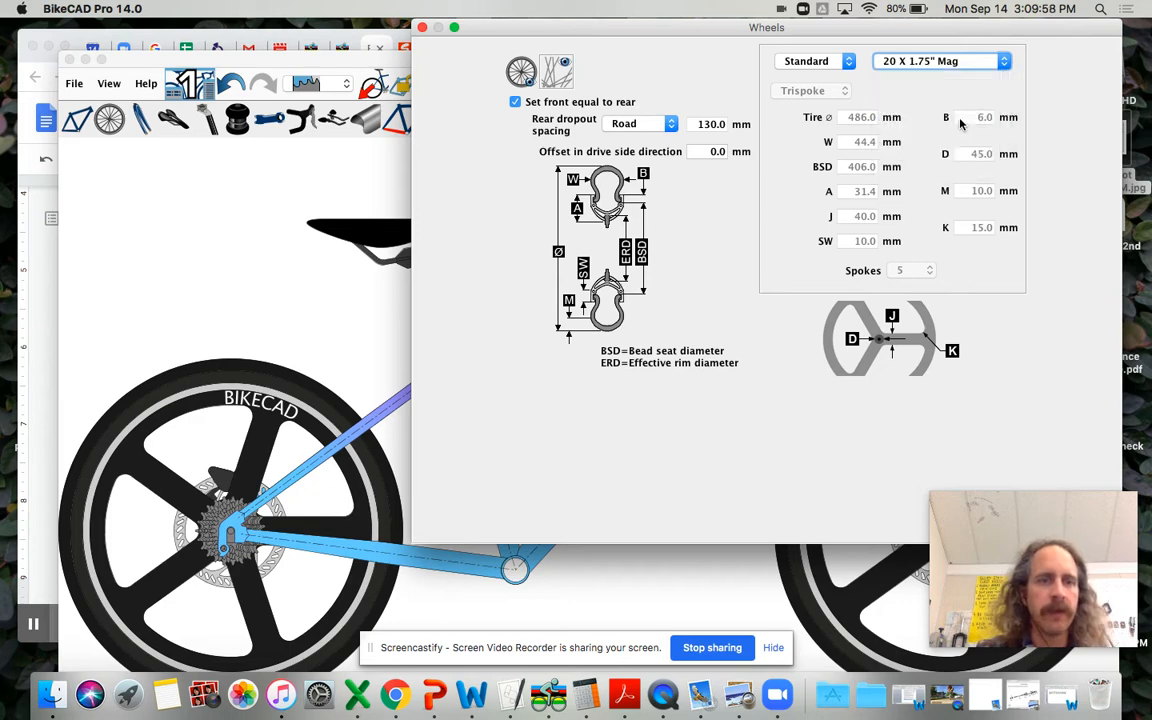
left_click(961, 118)
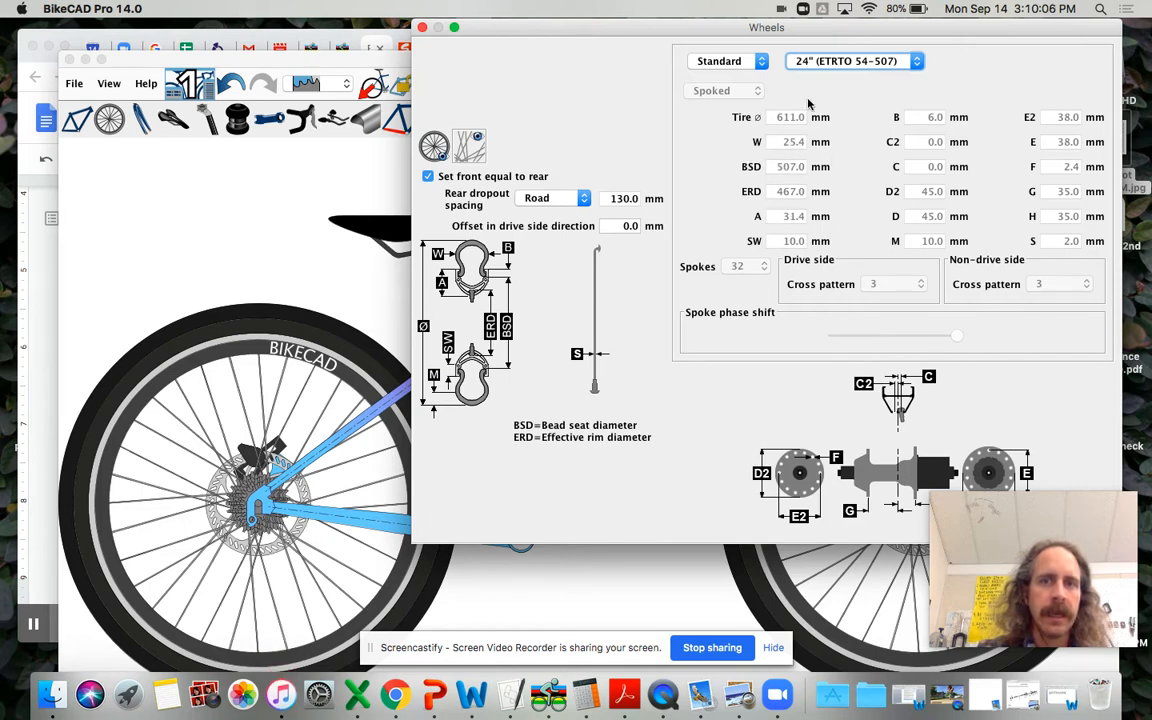
Step: Switch the wheels back to custom dimensions and set the overall tire diameter to 623 mm
left_click(757, 62)
left_click(750, 47)
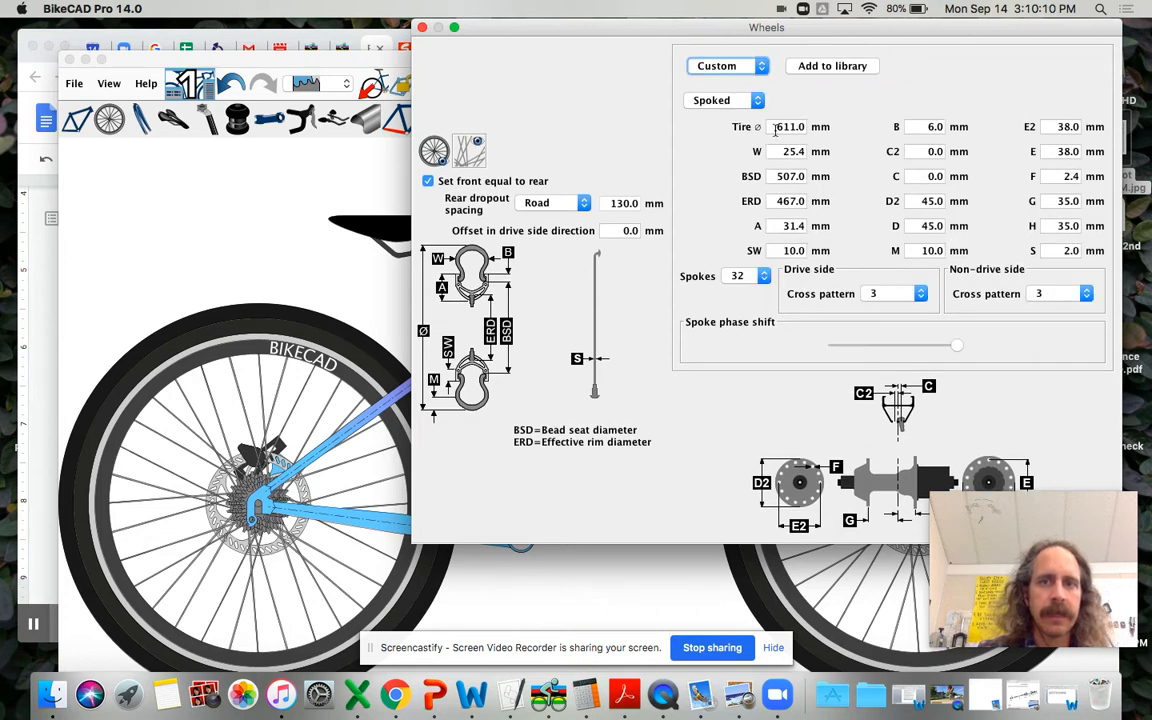
left_click_drag(783, 127, 801, 127)
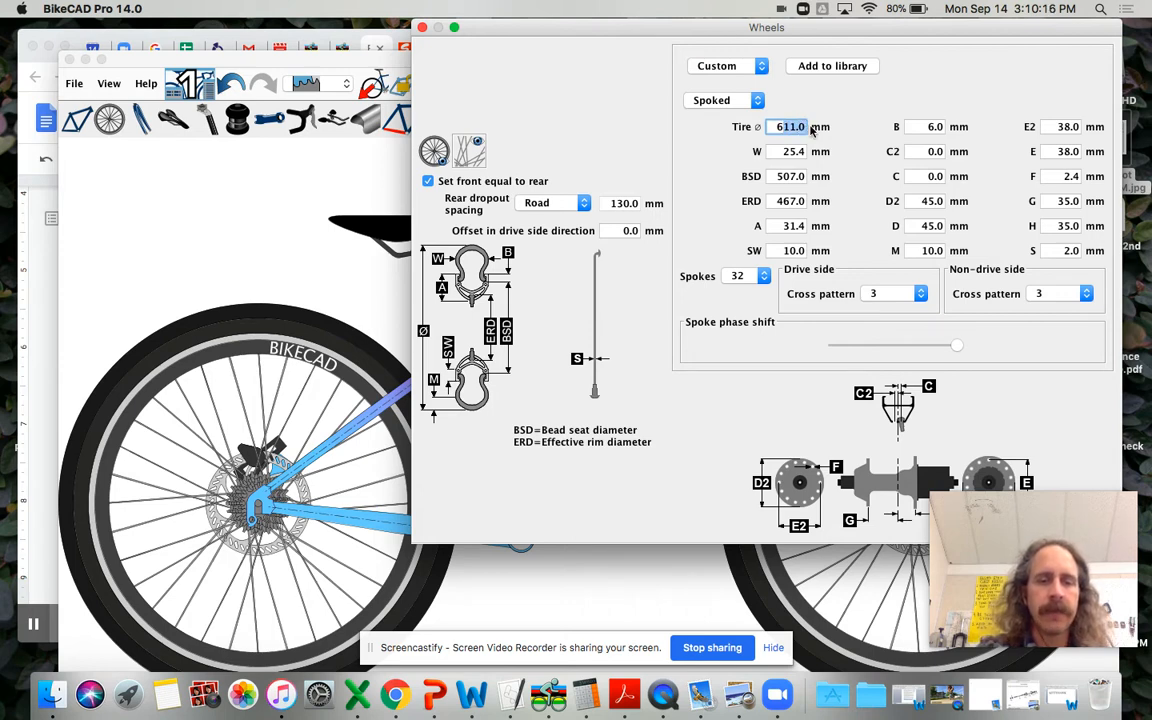
type("6623")
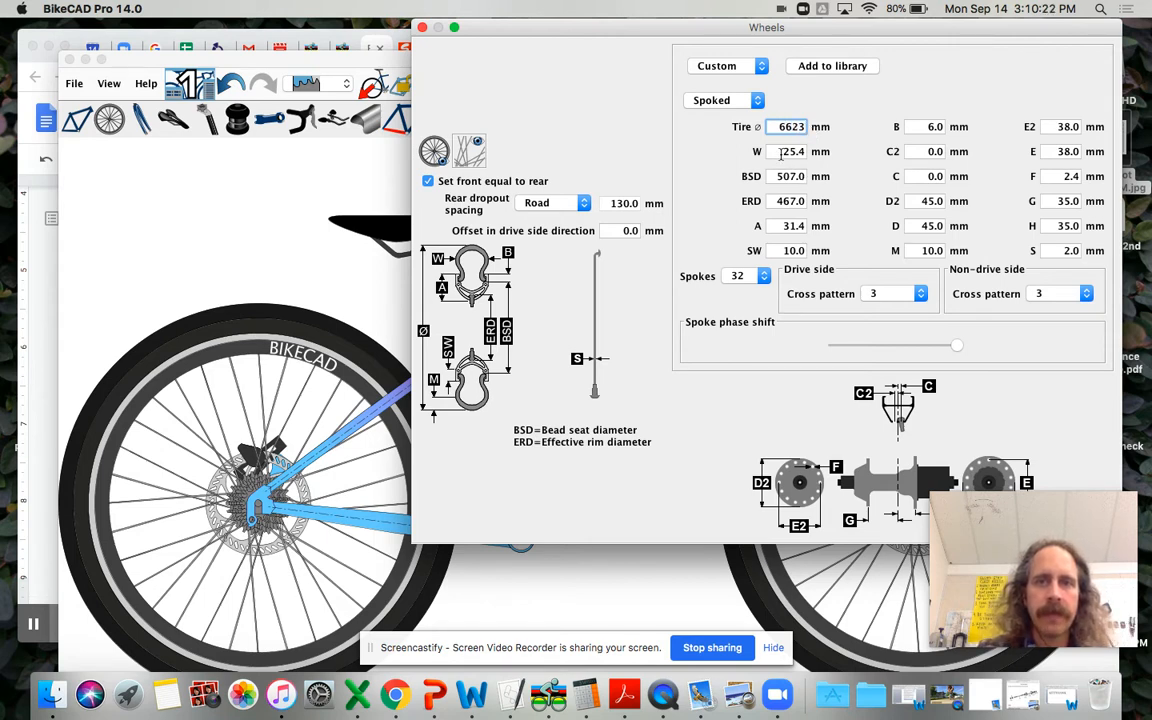
left_click(781, 152)
left_click(776, 126)
key("BackSpace")
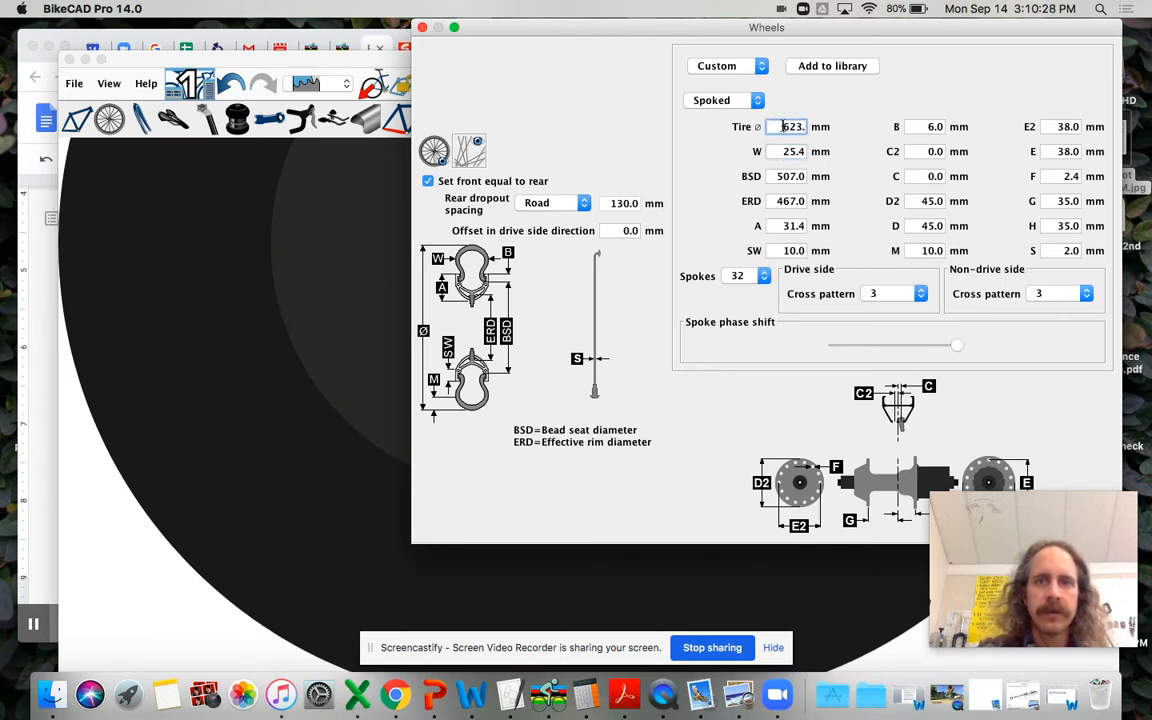
Step: Set the tire width to 58 mm and close the wheel settings
left_click(784, 152)
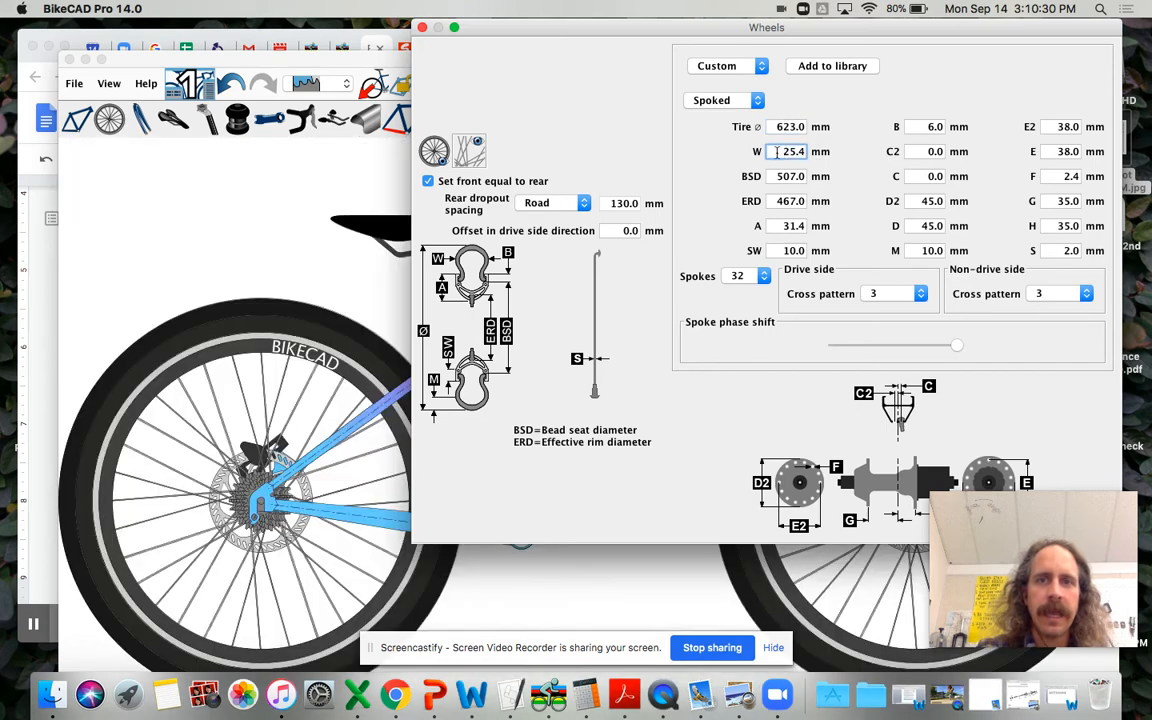
type("5")
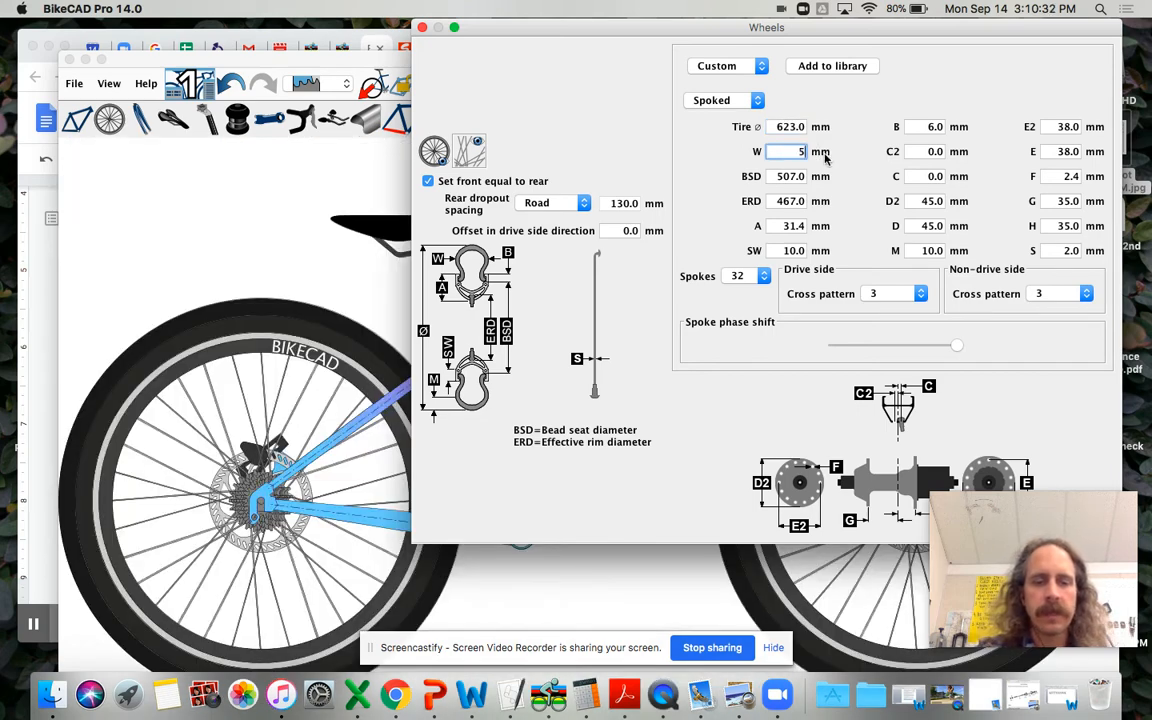
type("8")
key("Return")
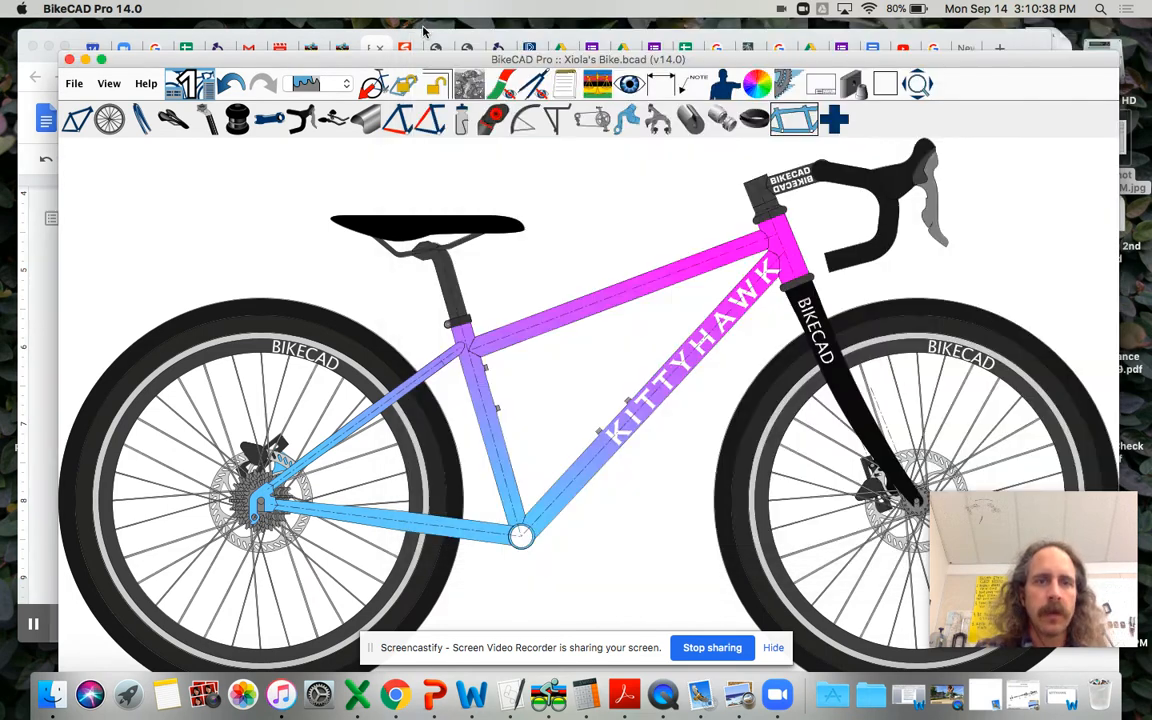
left_click(422, 27)
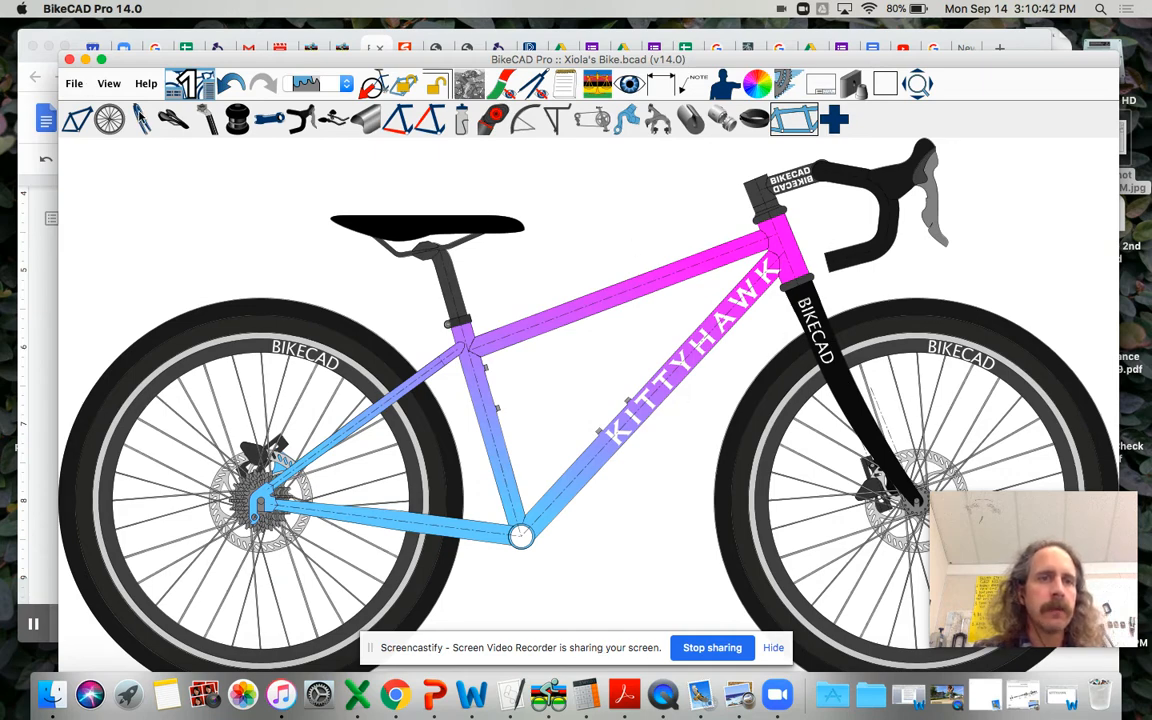
Step: Change the fork to the suspension style, and check the fork dimensions in the Chrome worksheet before returning to BikeCAD Pro
left_click(141, 119)
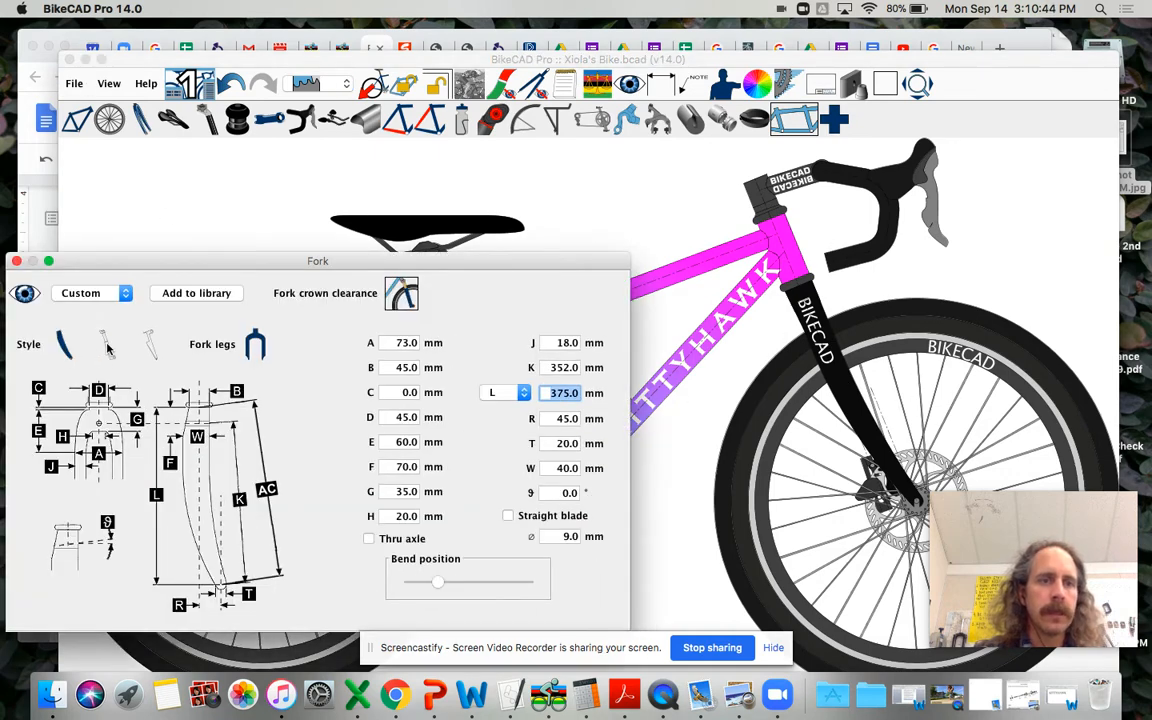
left_click(107, 344)
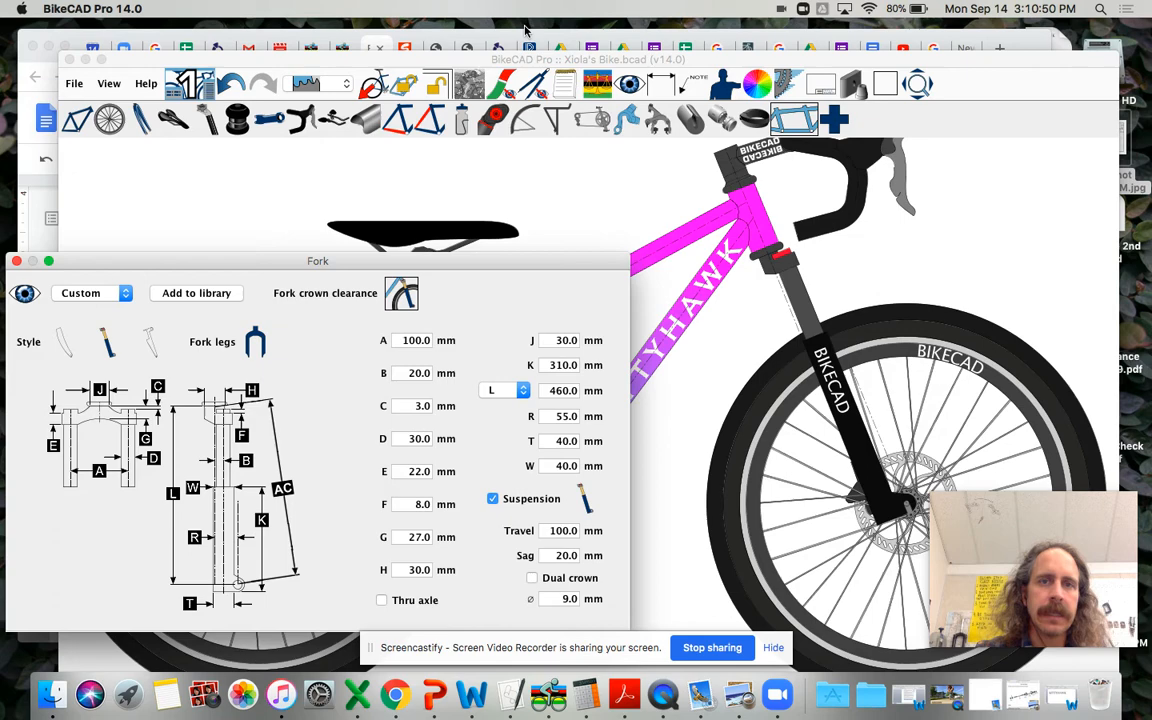
left_click(535, 37)
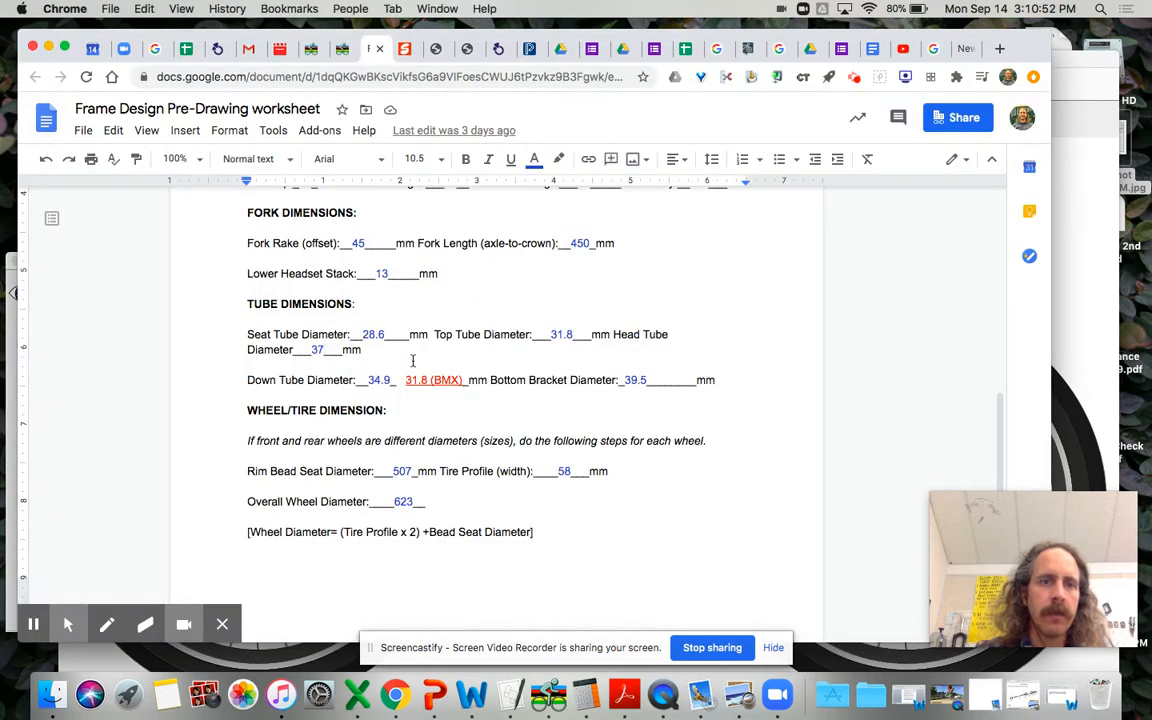
scroll(339, 363, "up", 2)
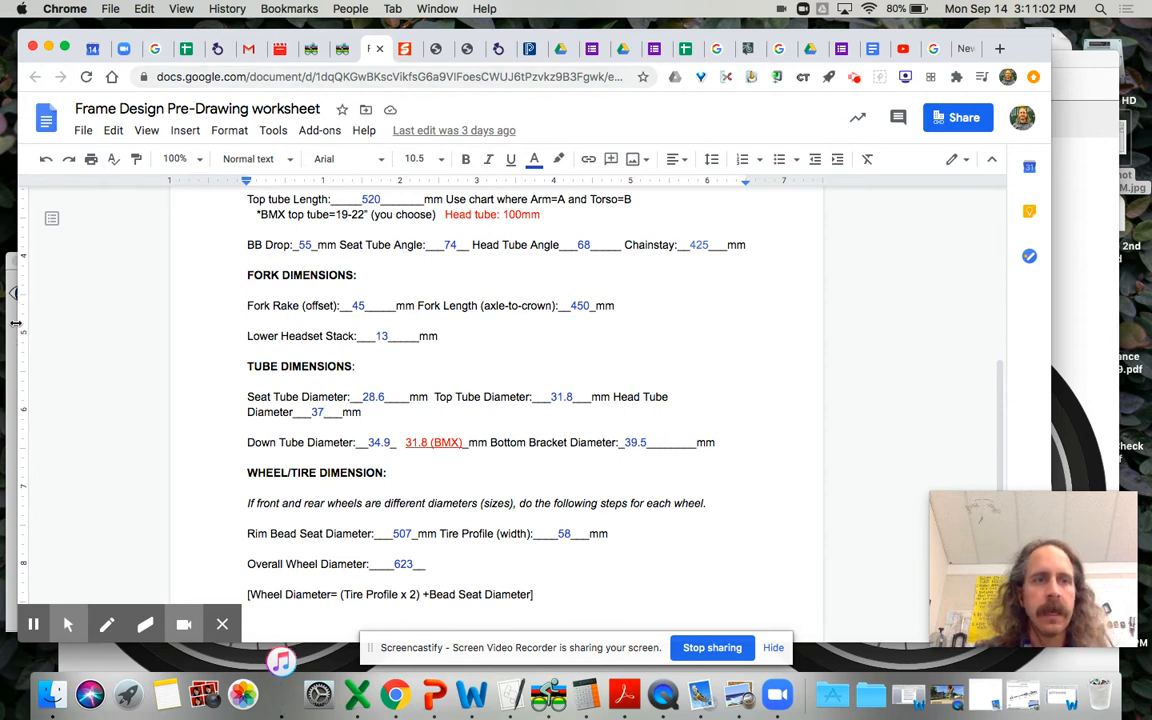
left_click(1088, 317)
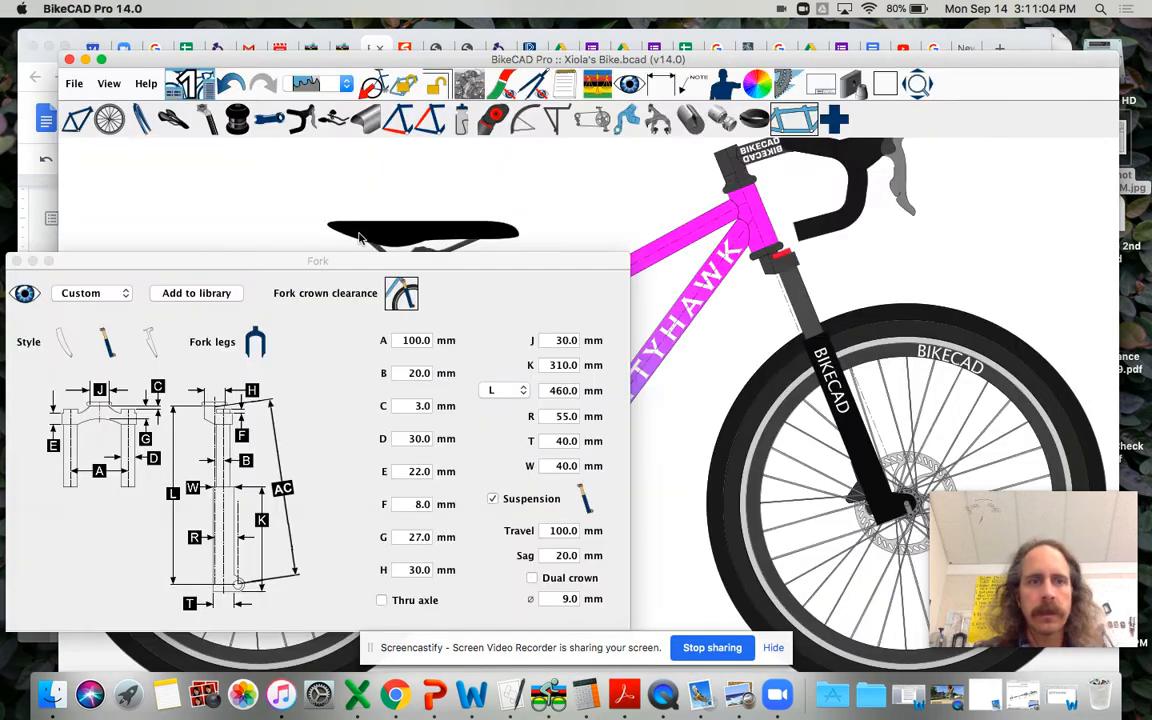
Step: Define the fork length by axle-to-crown (AC) distance and set it to 450 mm
left_click(519, 391)
left_click(497, 376)
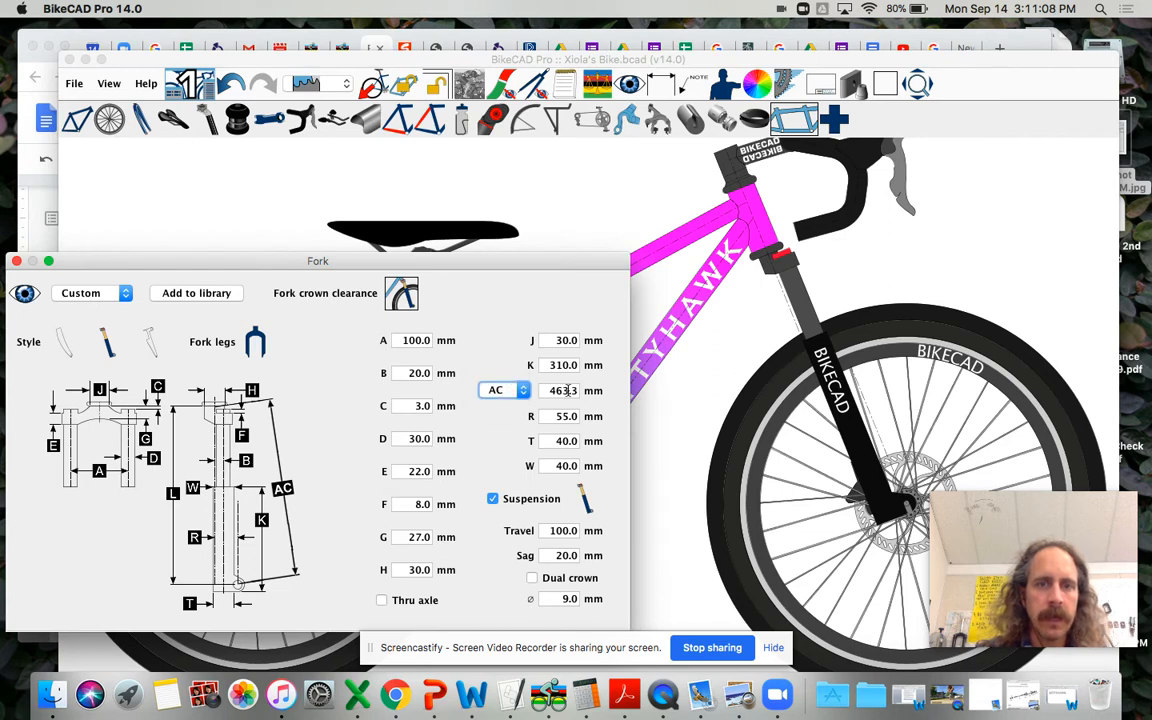
left_click(555, 390)
double_click(555, 390)
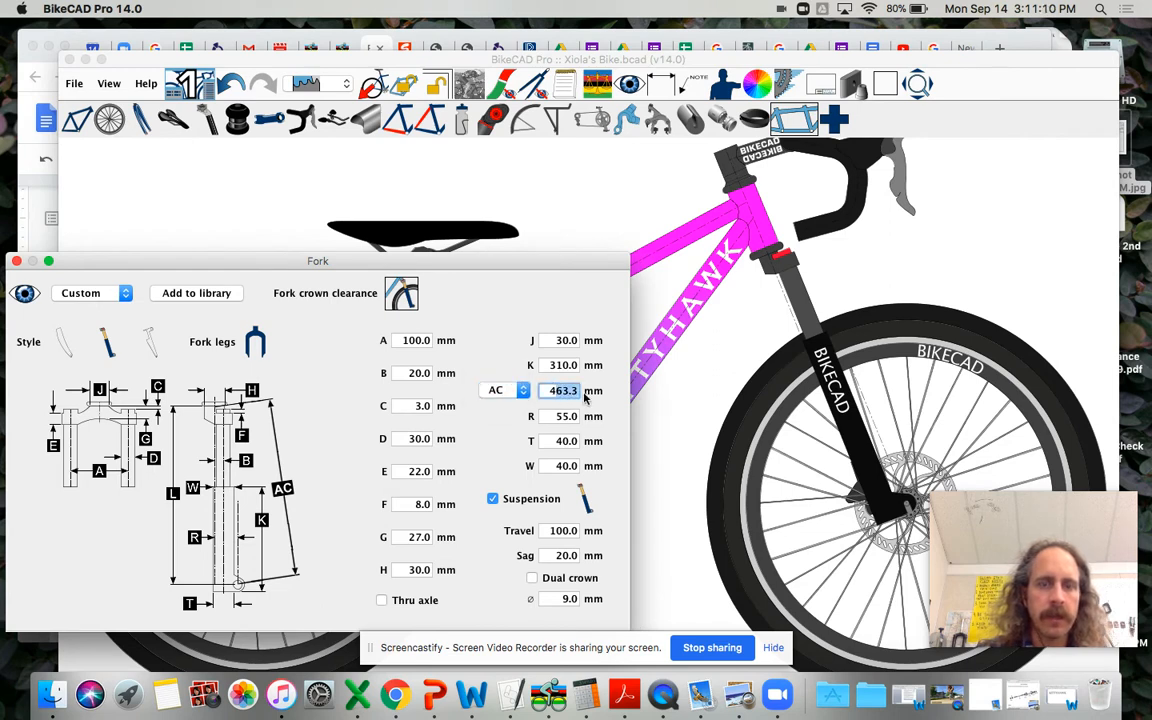
type("450")
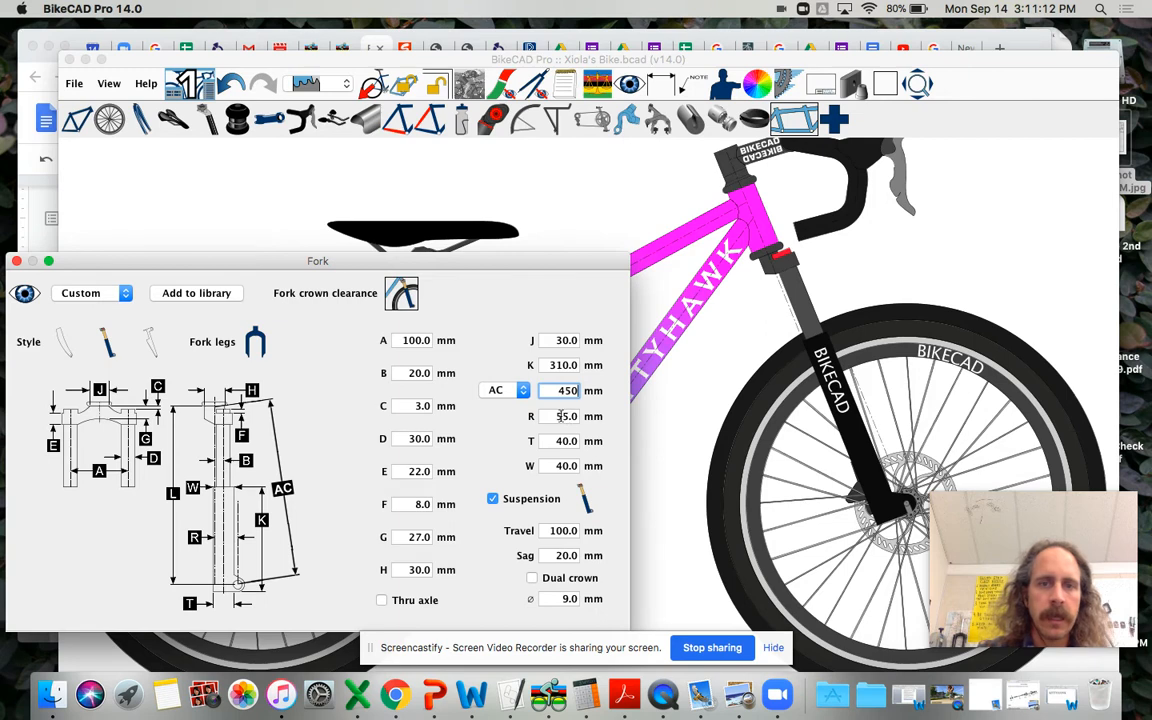
Step: Set the fork rake (R) to 45 mm
left_click(557, 416)
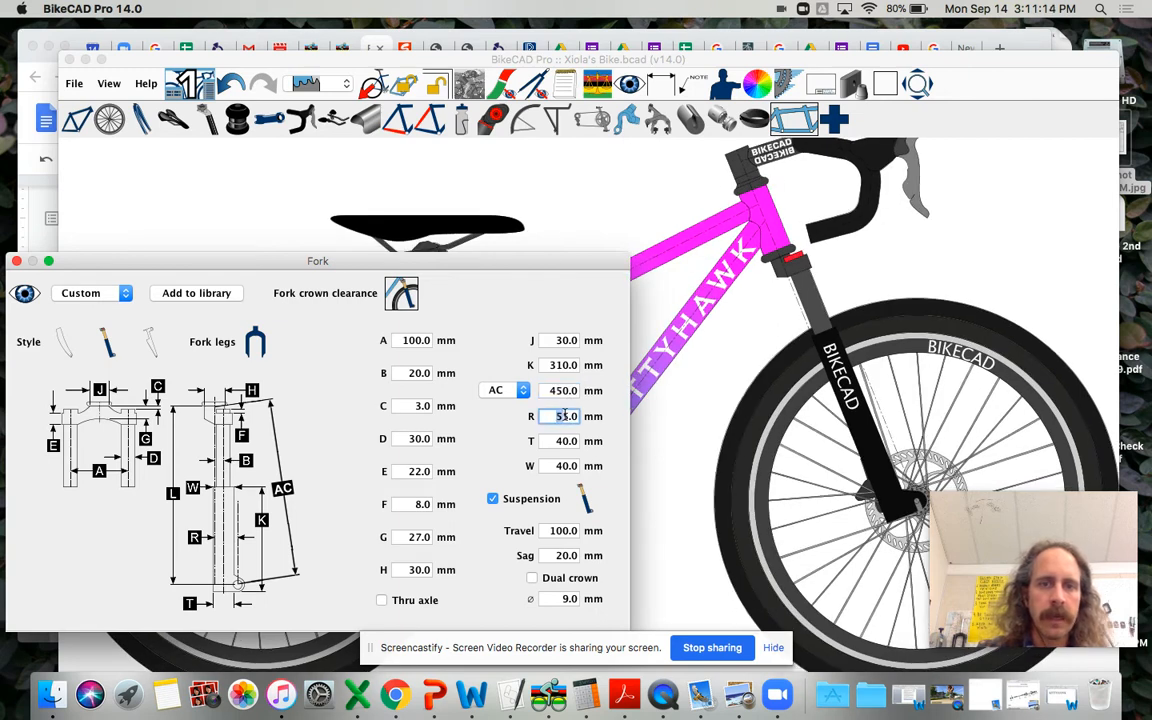
type("45")
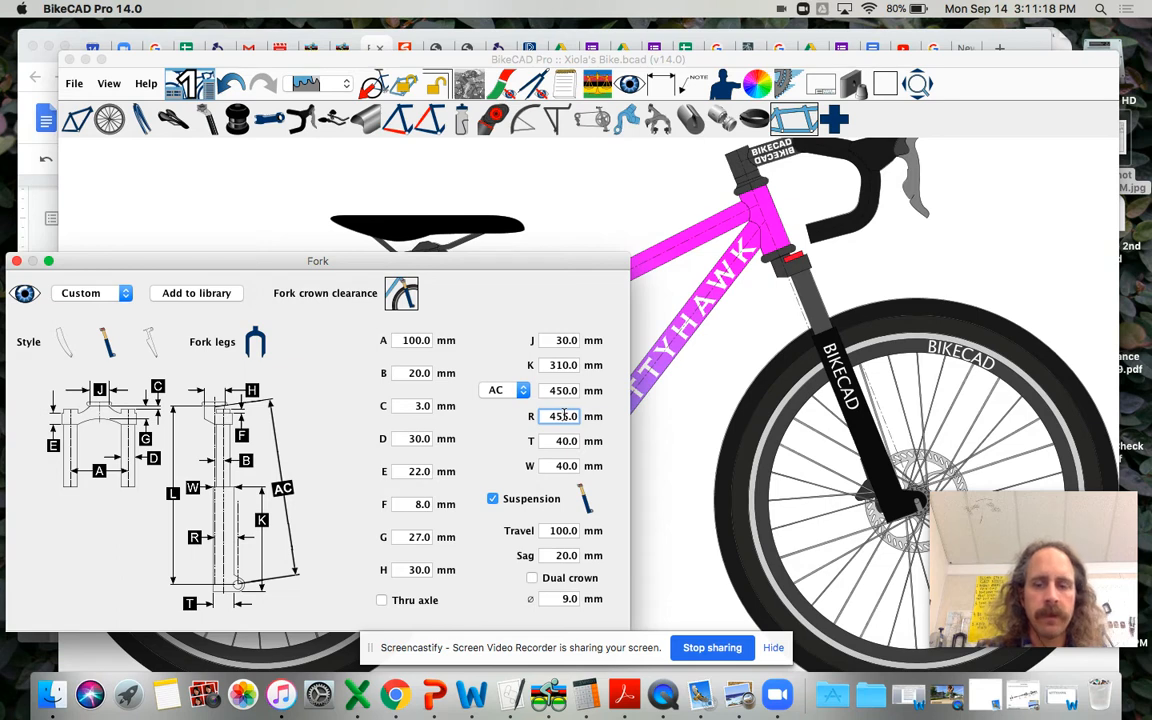
key("Return")
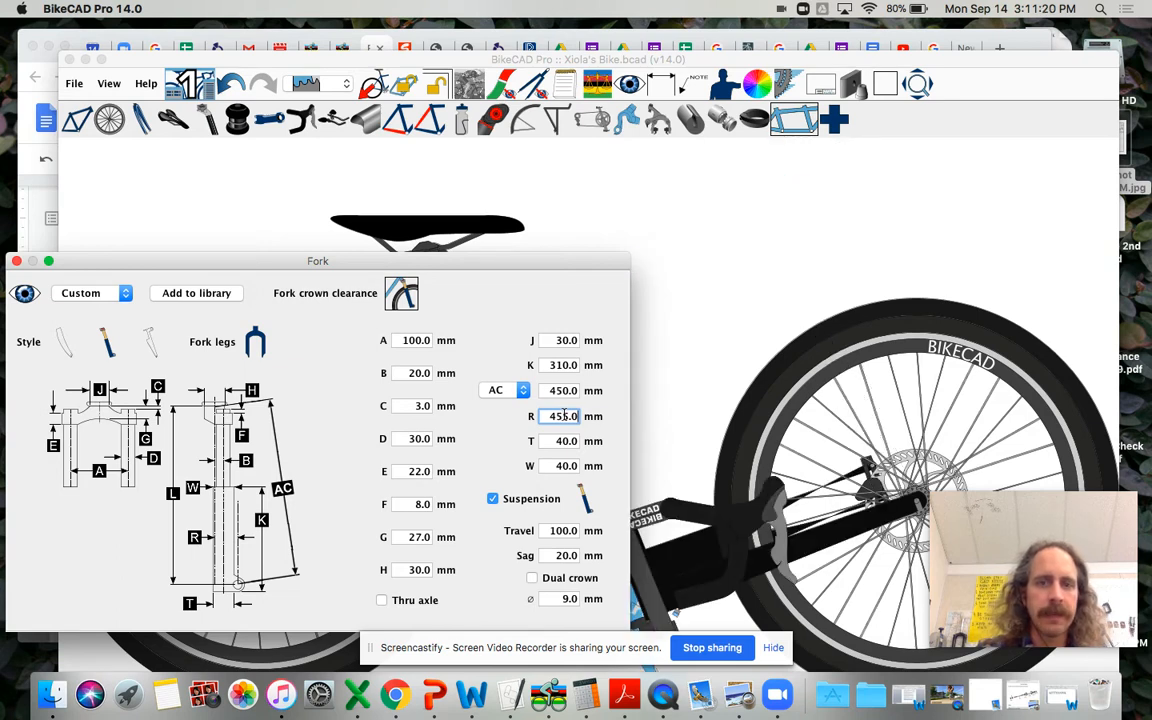
key("BackSpace")
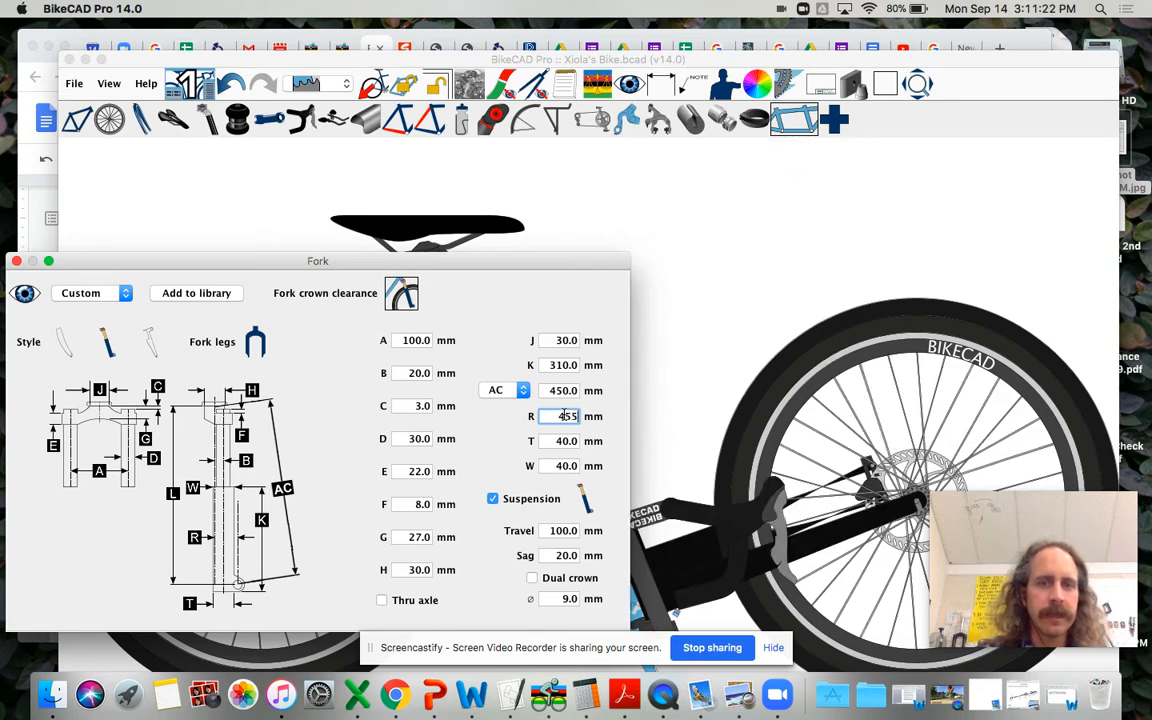
key("Return")
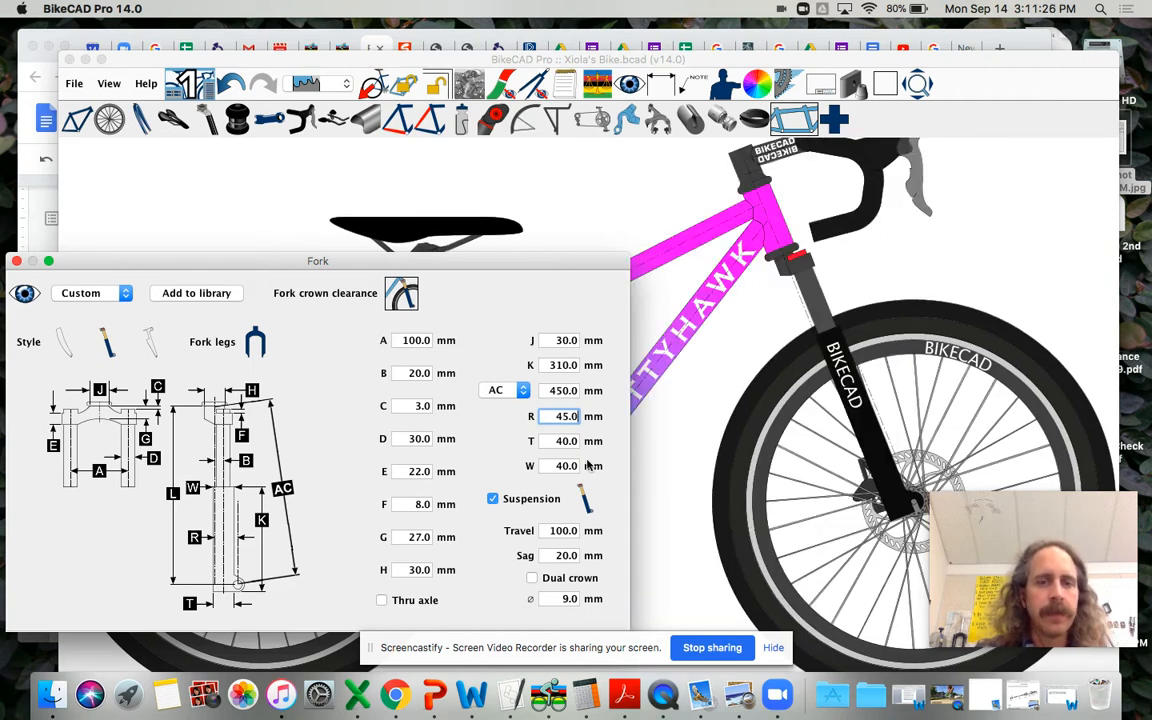
Step: Set the fork's suspension travel to 80 mm and its sag to 15 mm
left_click(550, 530)
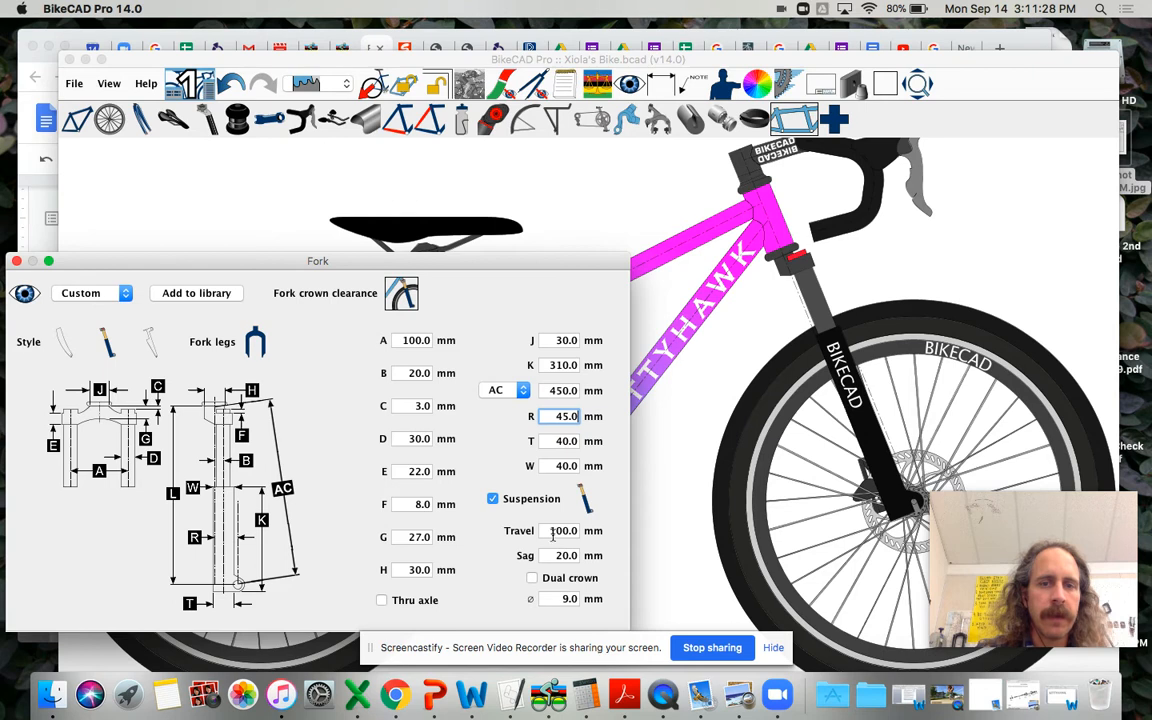
left_click(547, 530)
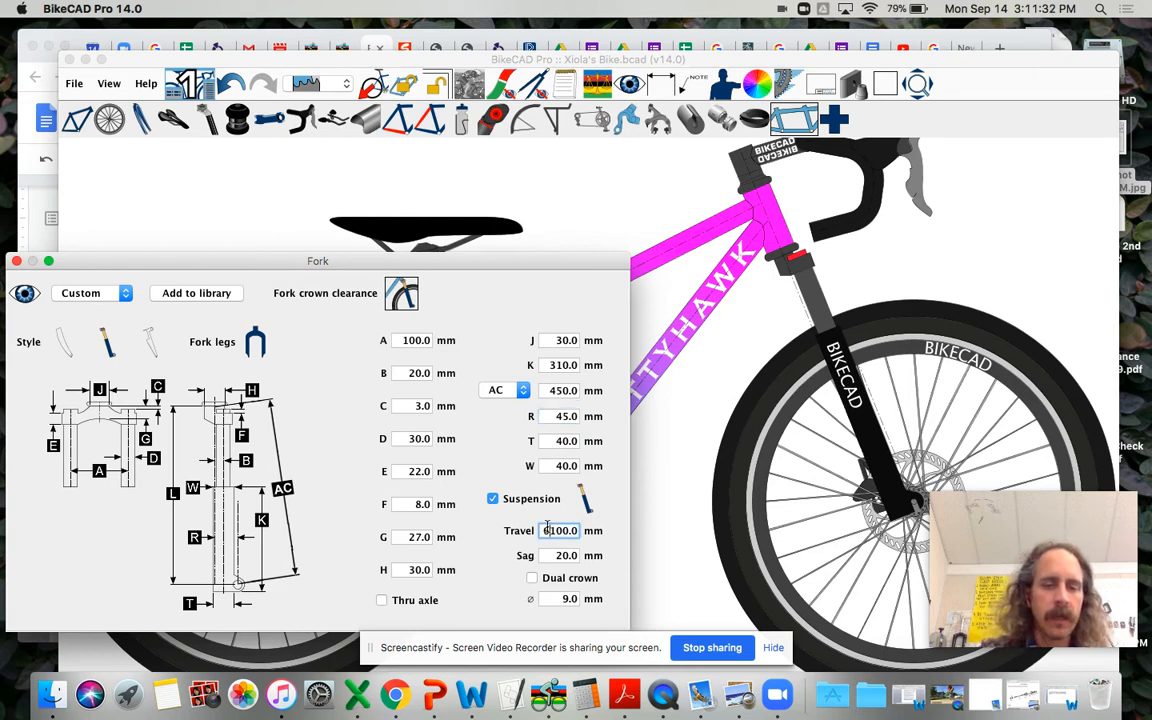
type("80")
key("BackSpace")
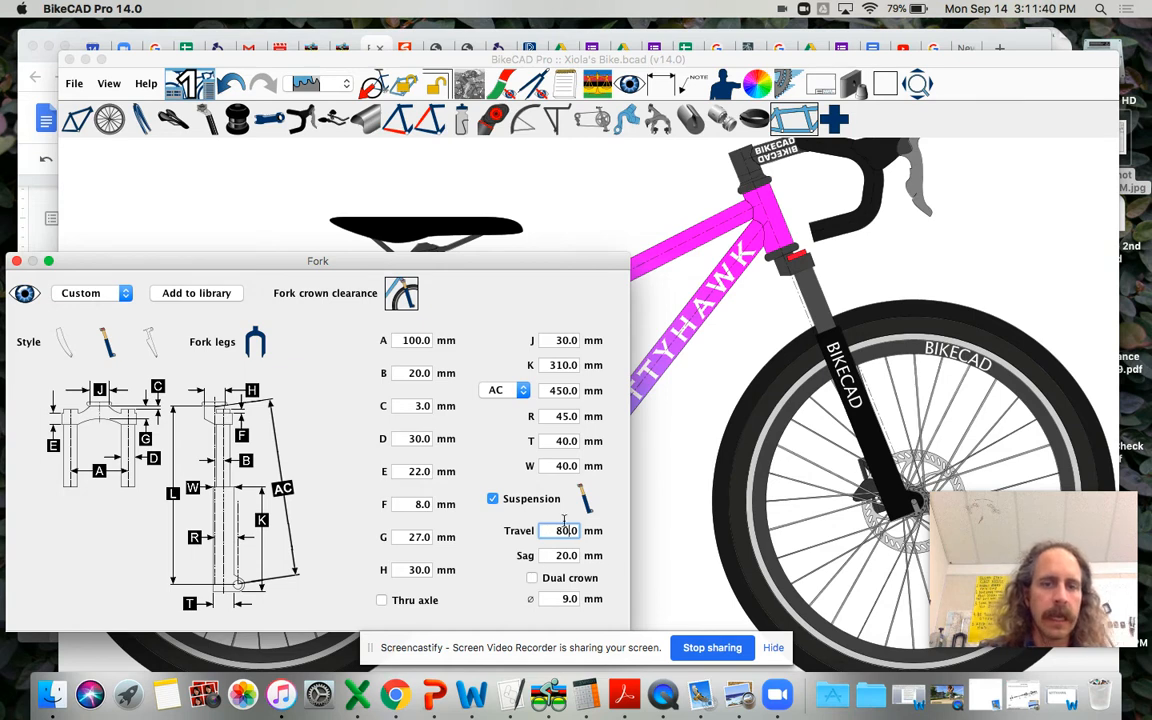
left_click(556, 556)
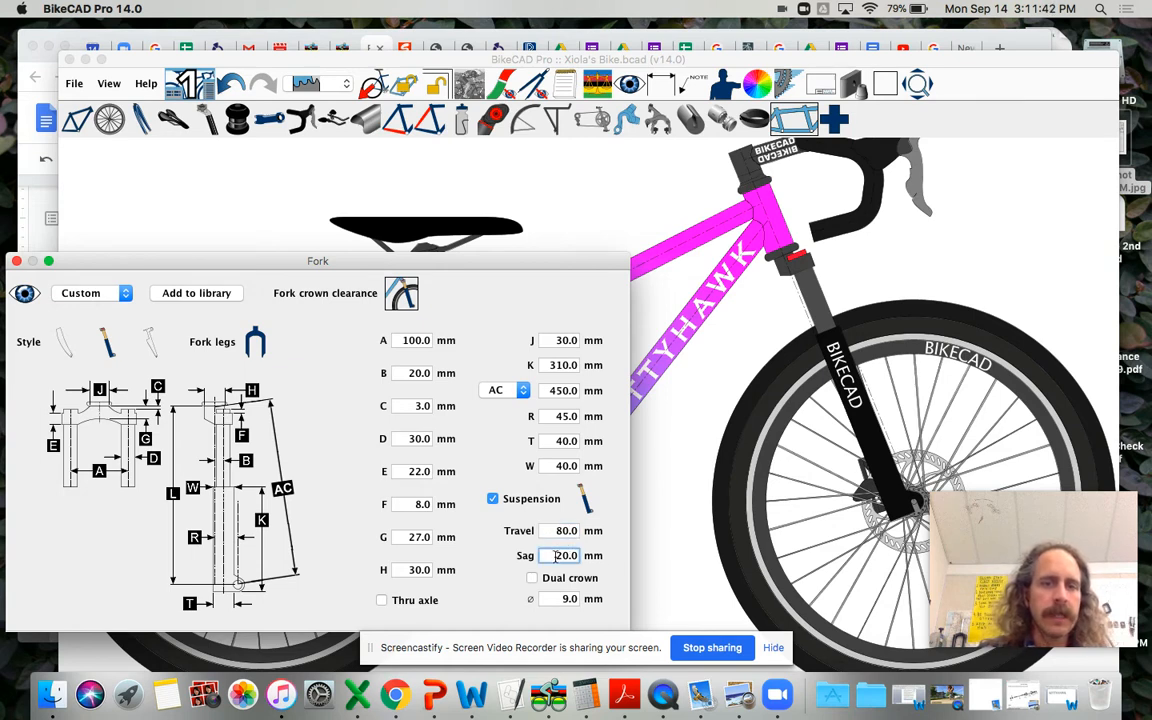
left_click_drag(558, 556, 586, 563)
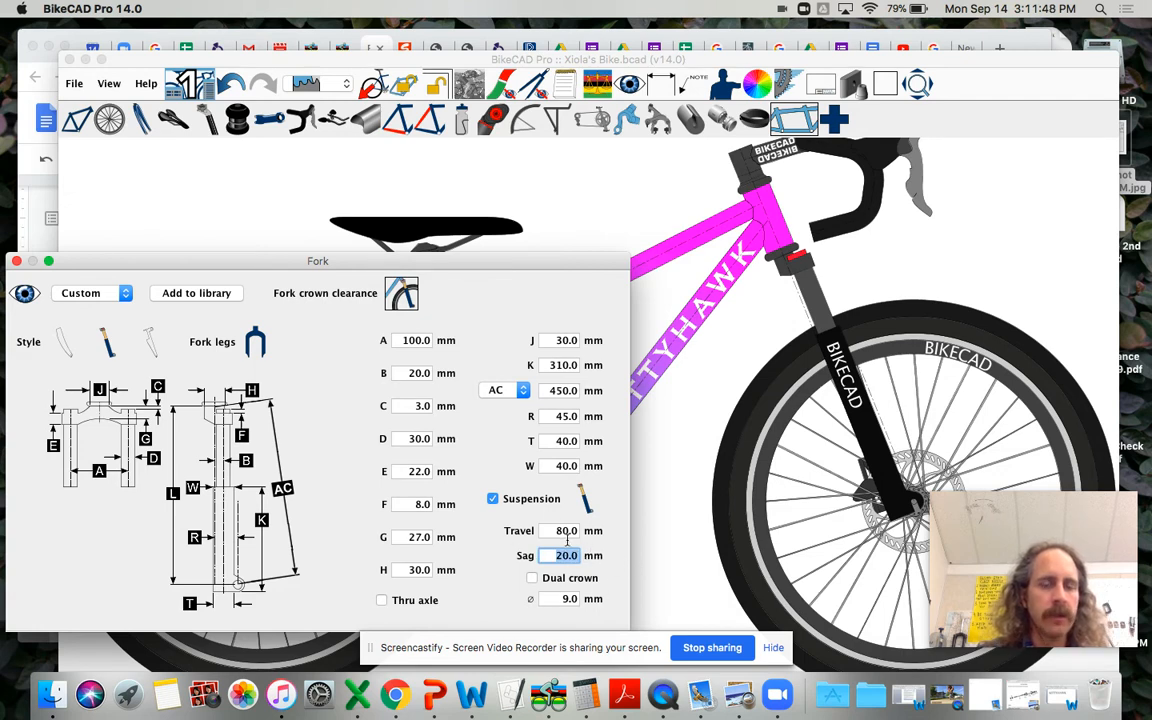
type("15")
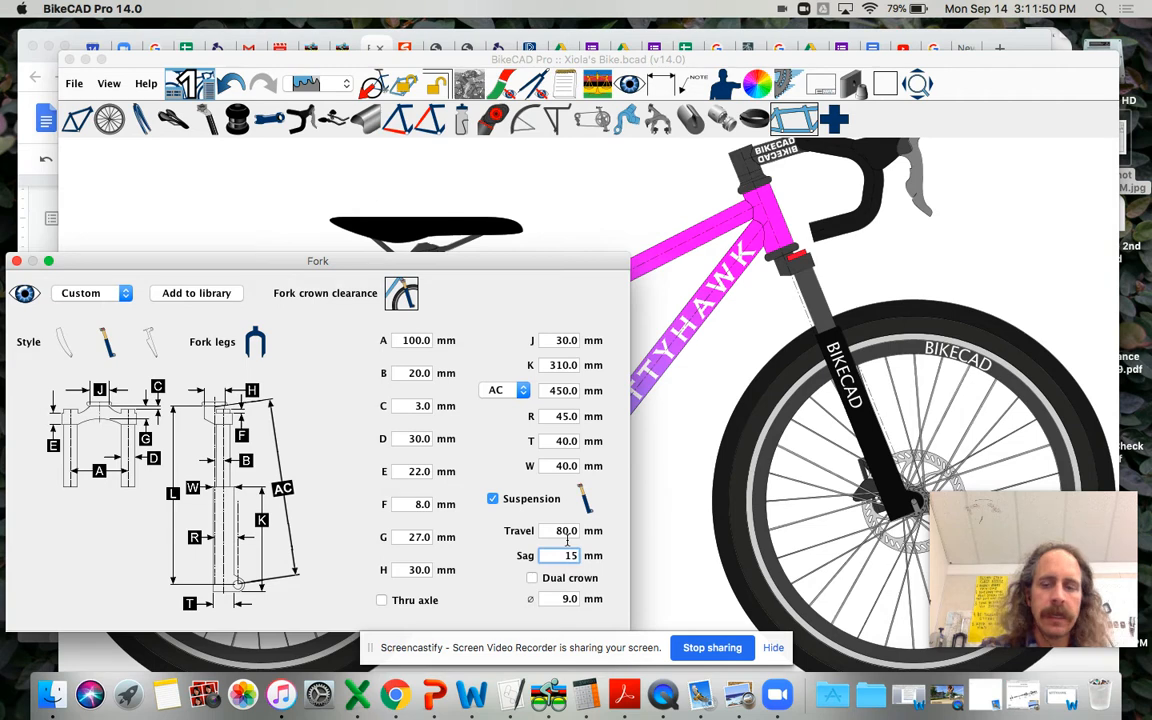
key("Return")
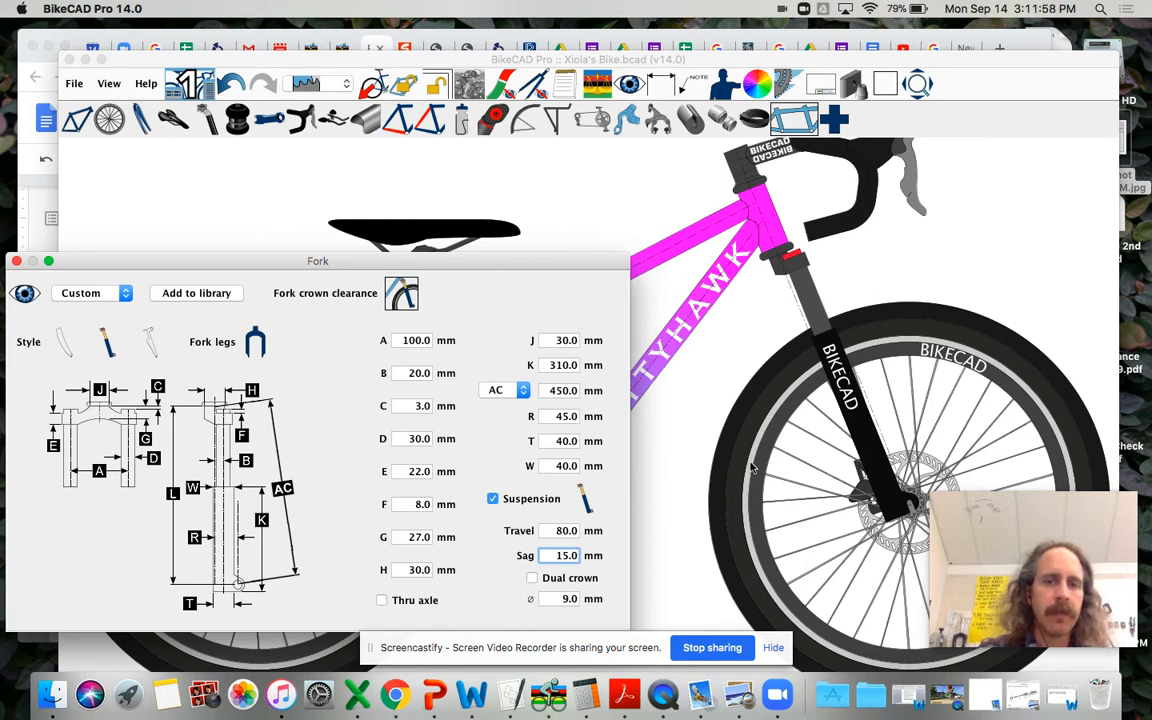
Step: Try a suspension sag of 50 mm on the fork and return it to 15 mm
left_click_drag(556, 558, 578, 556)
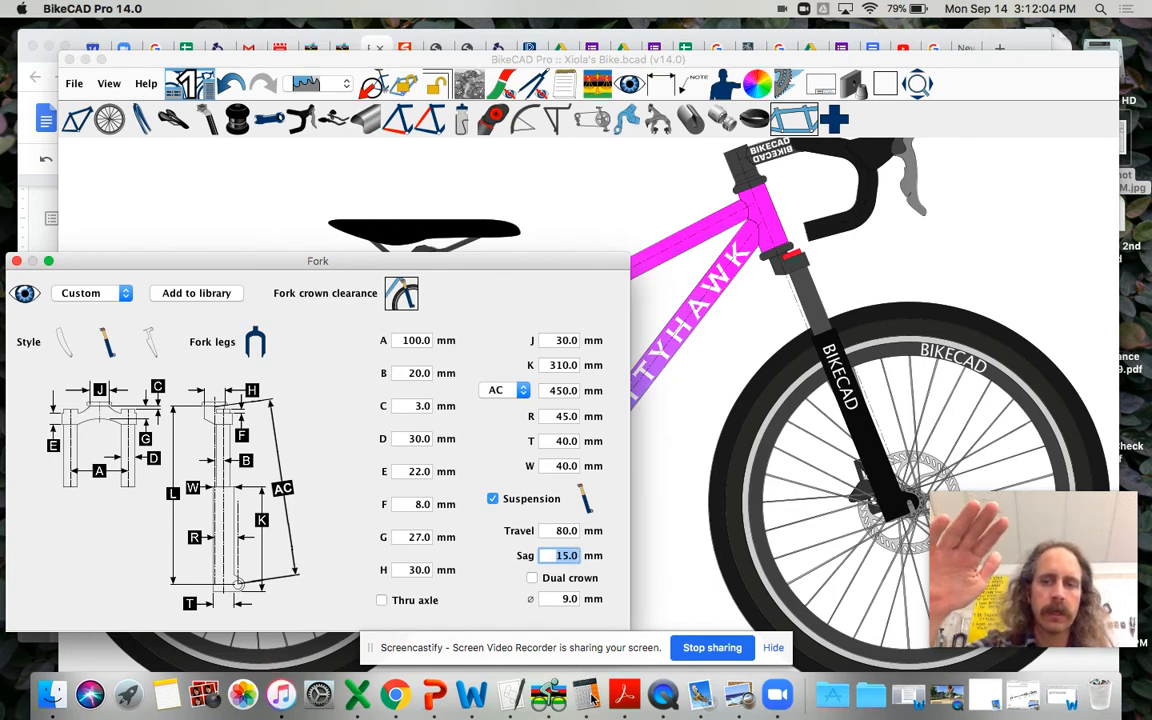
type("5")
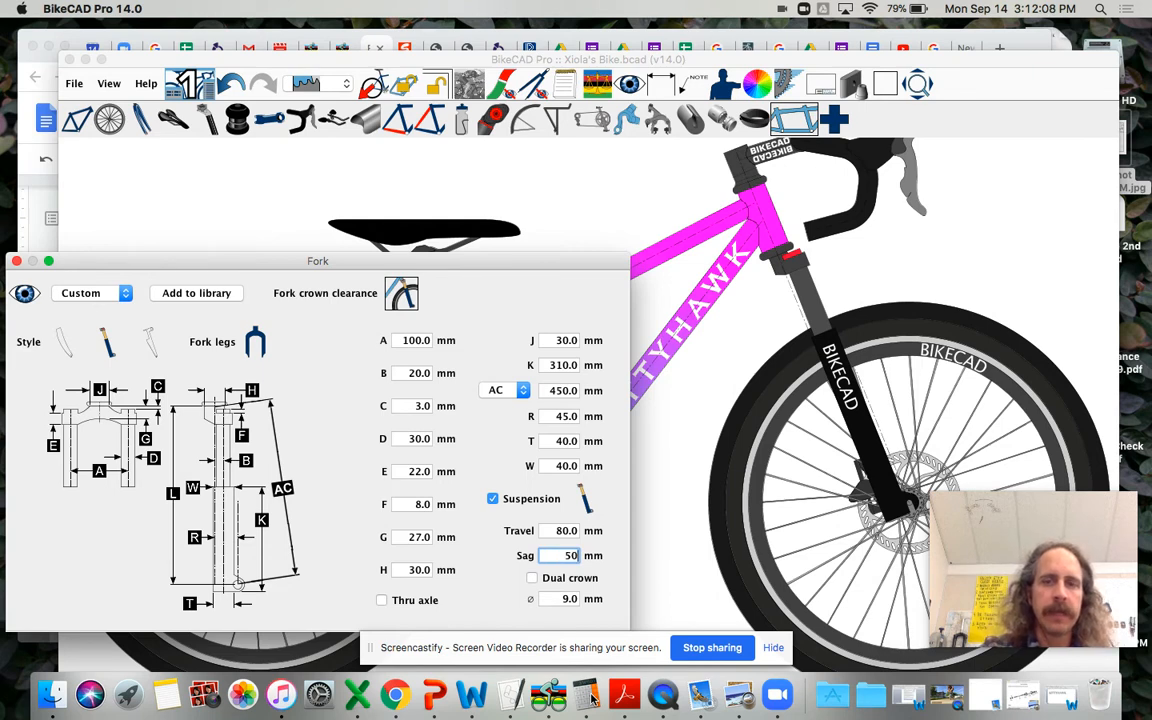
key("Return")
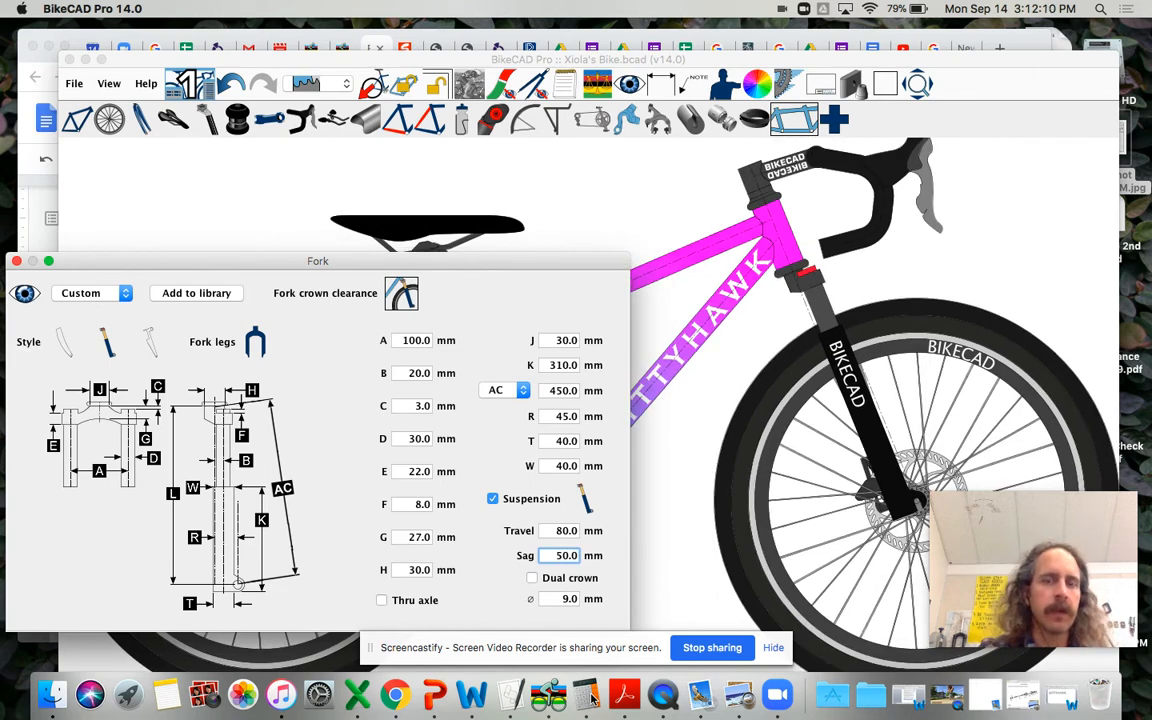
type("5")
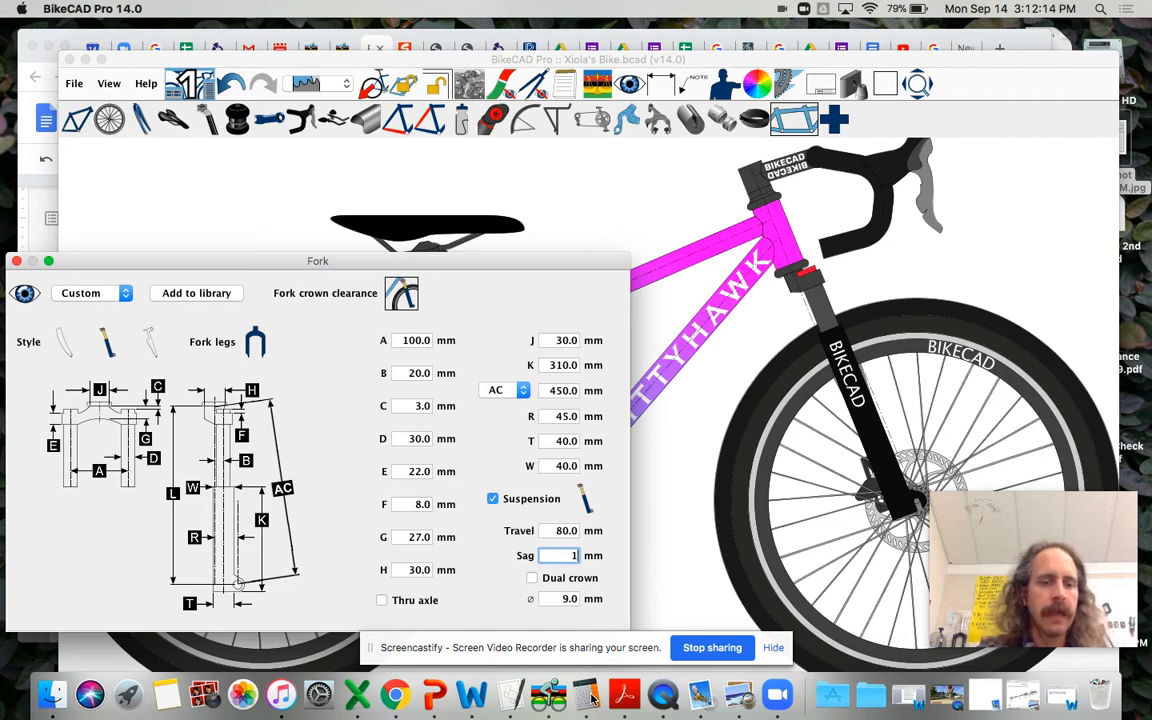
key("Return")
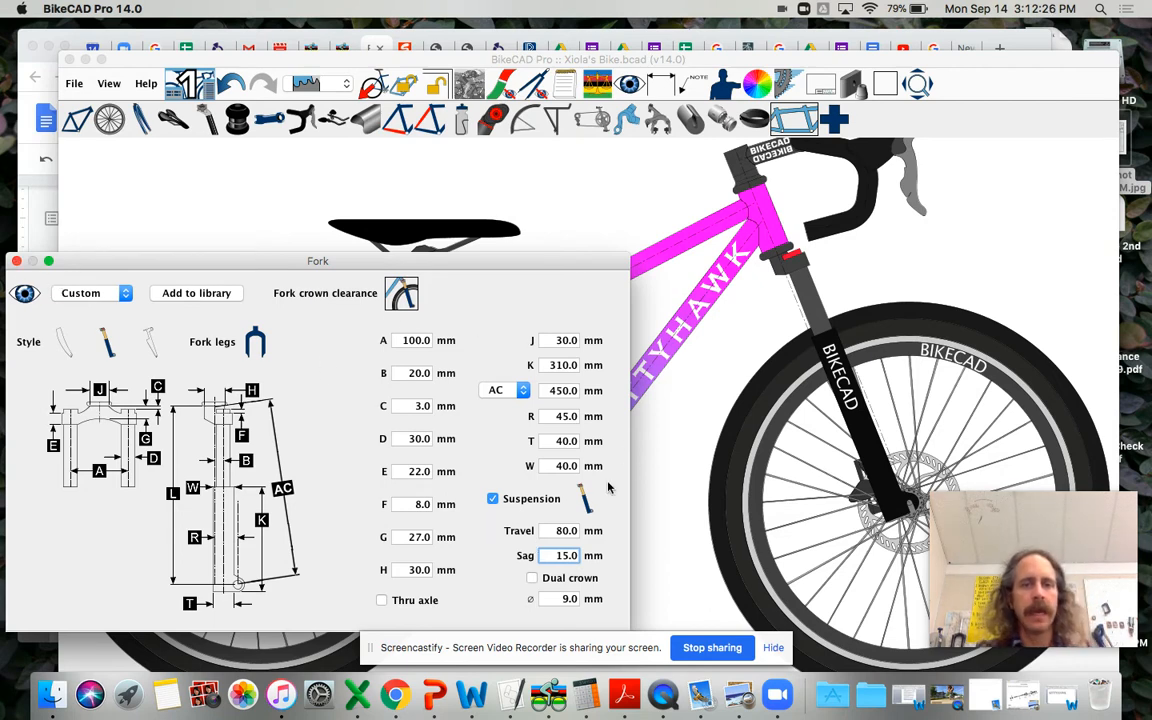
Step: Set the fork's suspension travel to 120 mm
left_click(558, 530)
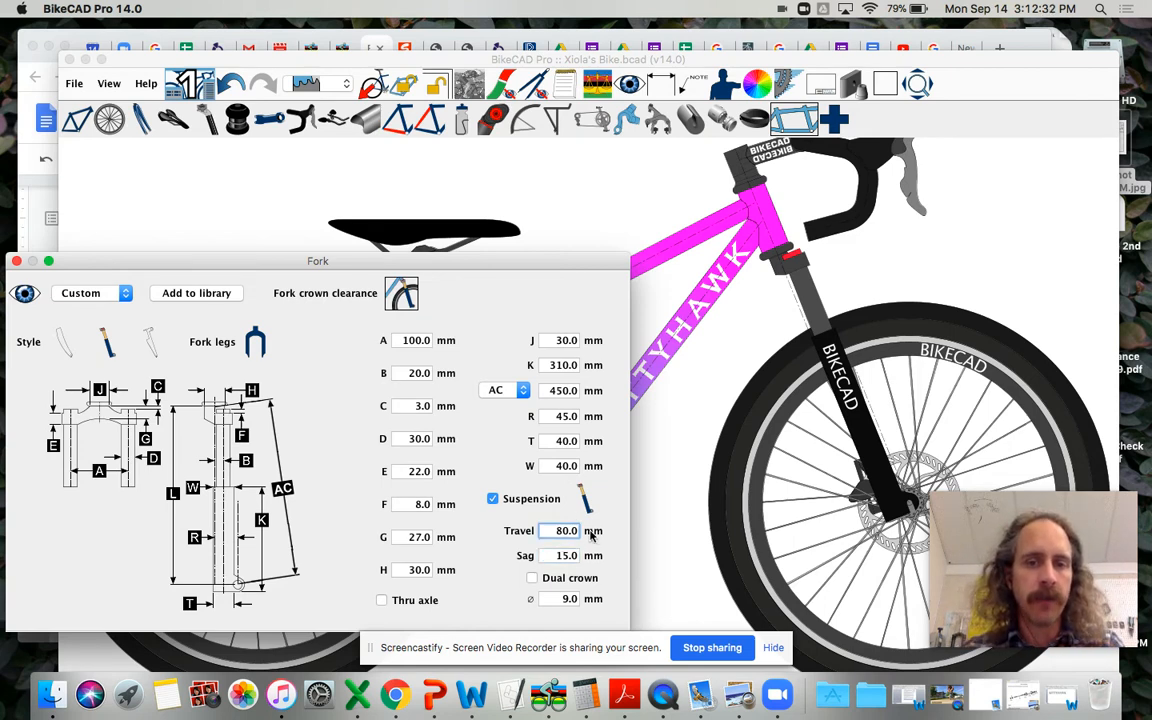
type("12")
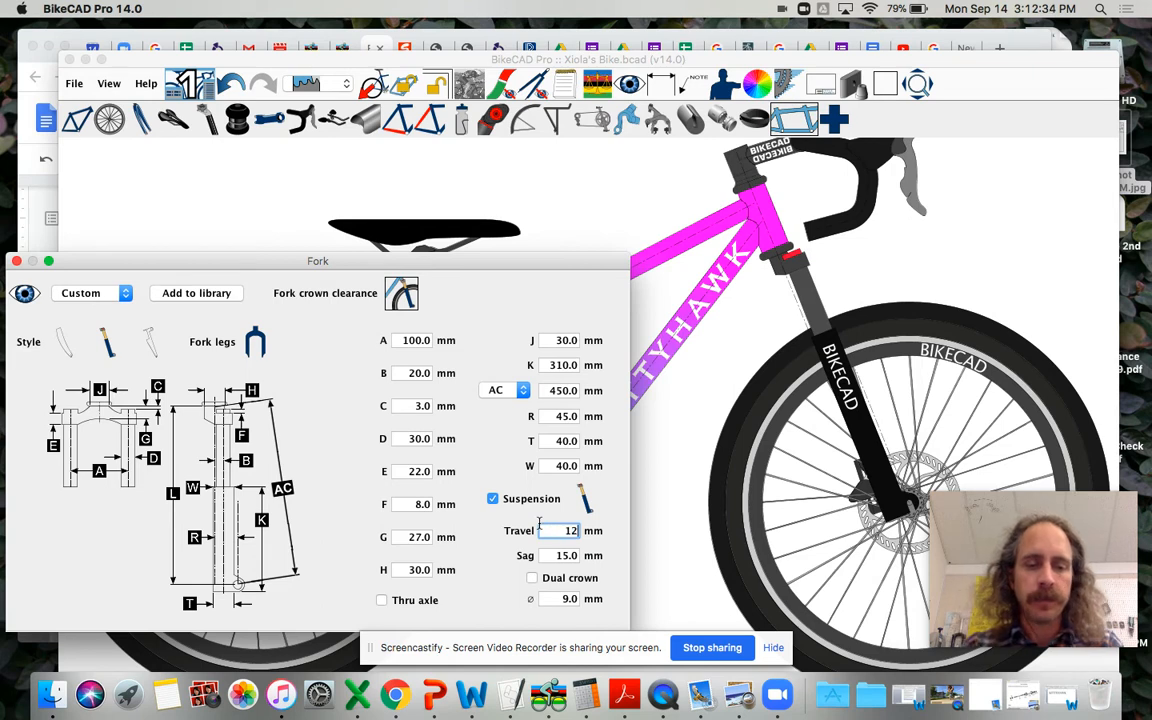
type("0")
key("Return")
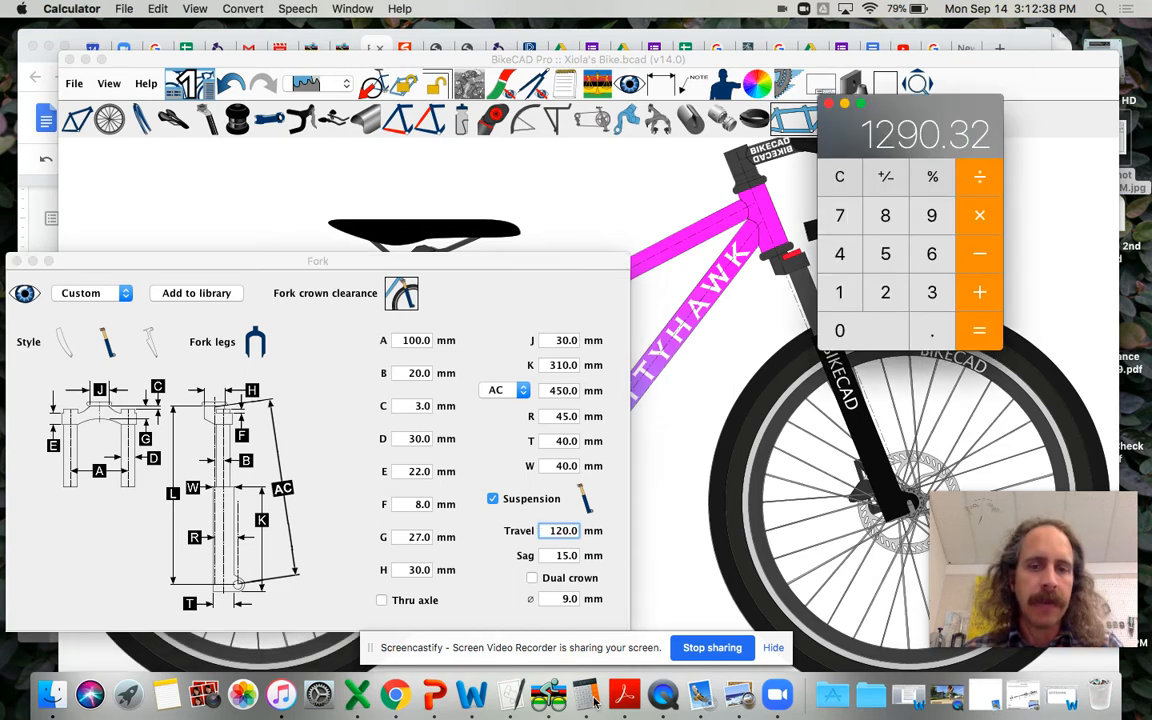
Step: Switch to Calculator, compute 20% of 120 mm travel as 120 × 0.2, and close Calculator
left_click(846, 179)
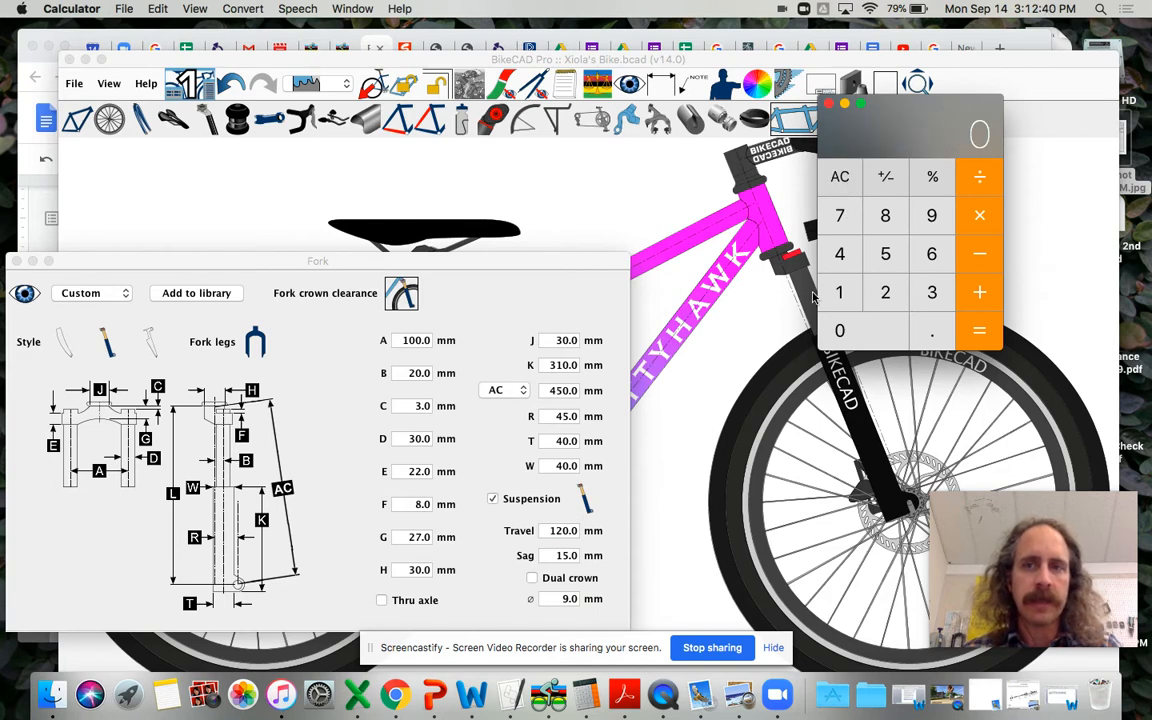
left_click(846, 291)
left_click(882, 291)
left_click(872, 330)
left_click(990, 214)
left_click(930, 328)
left_click(885, 291)
left_click(985, 334)
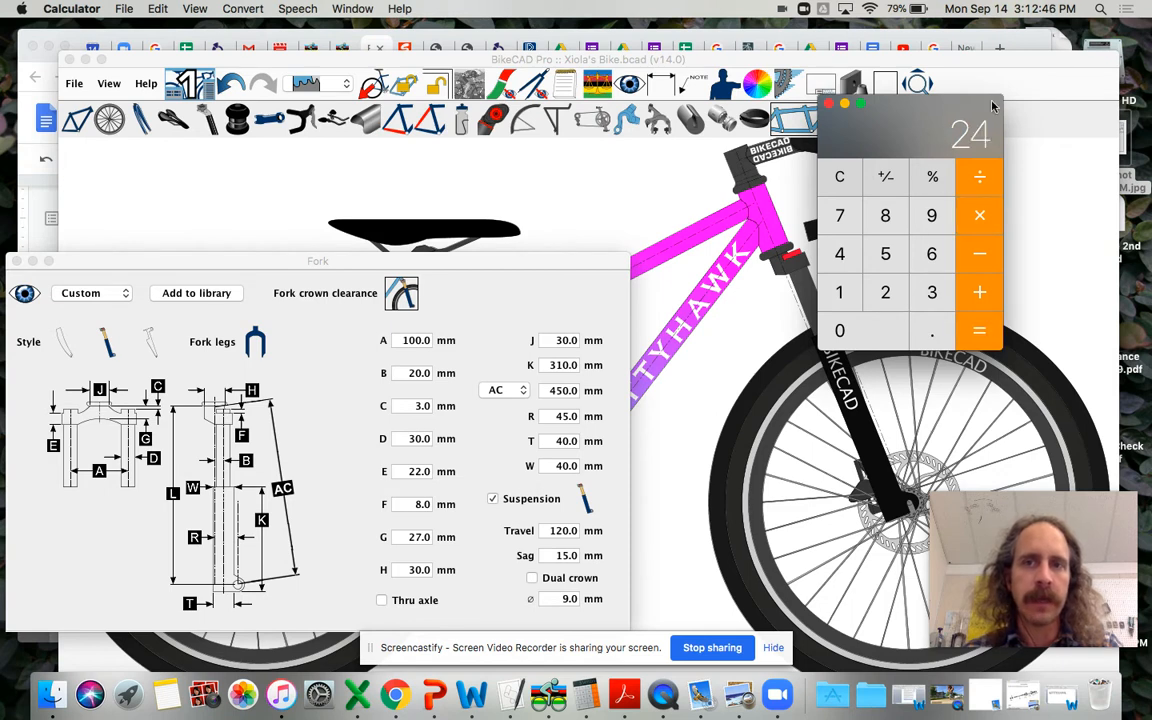
left_click(827, 105)
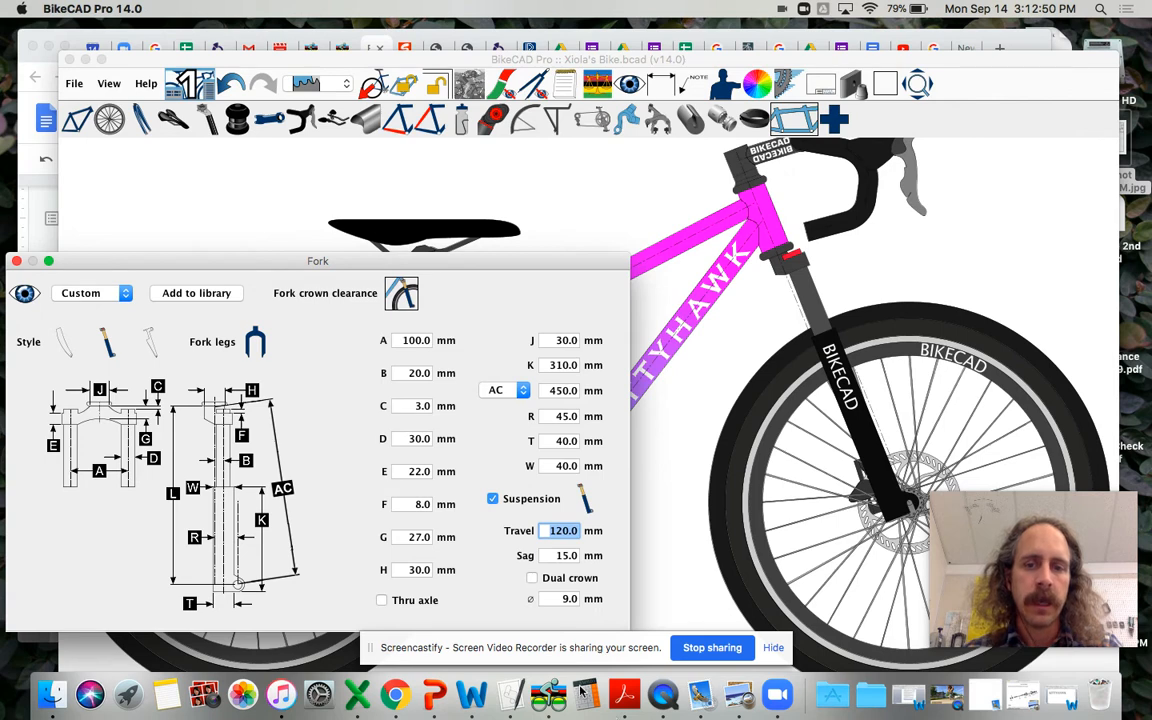
Step: Reopen Calculator, compute 20% of 80 mm travel as 80 × 0.2, and return to BikeCAD Pro
left_click(586, 692)
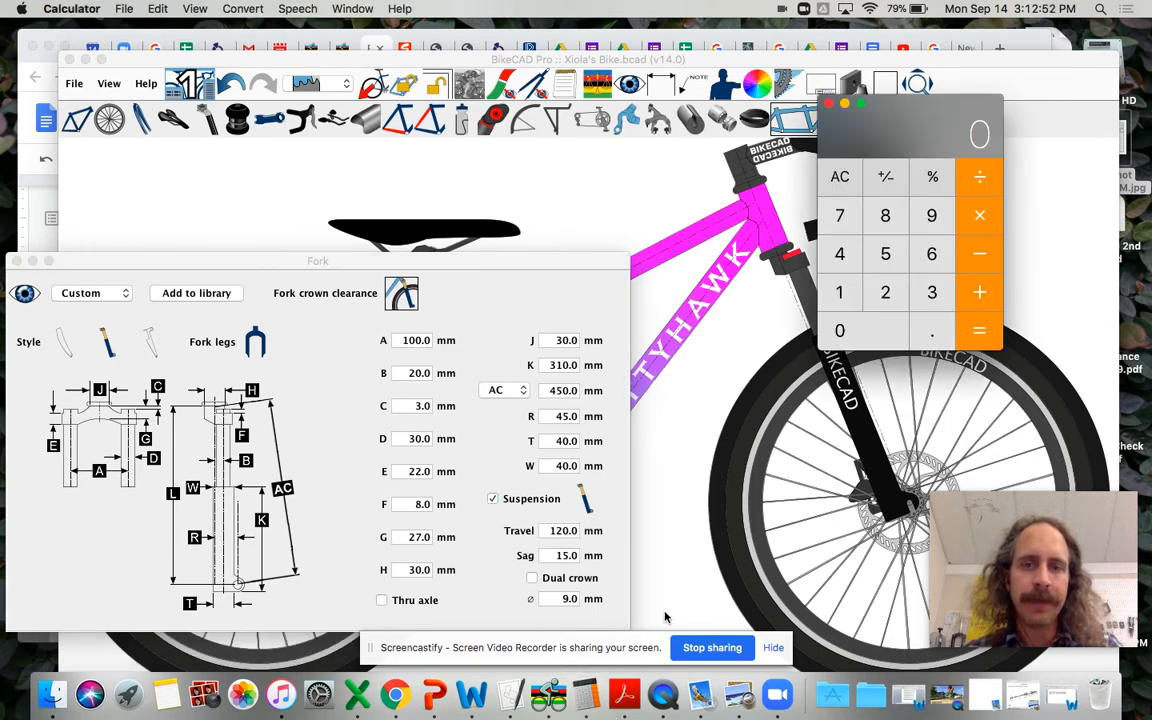
left_click(885, 215)
left_click(885, 333)
left_click(923, 338)
left_click(893, 302)
left_click(977, 337)
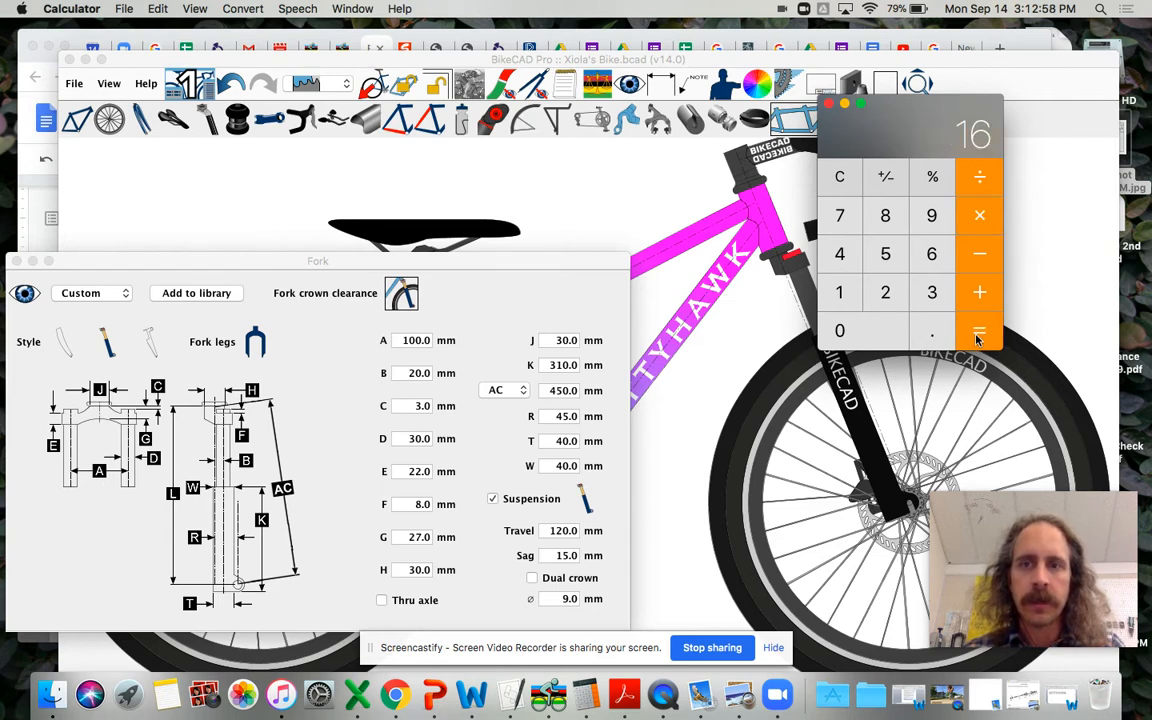
left_click(829, 103)
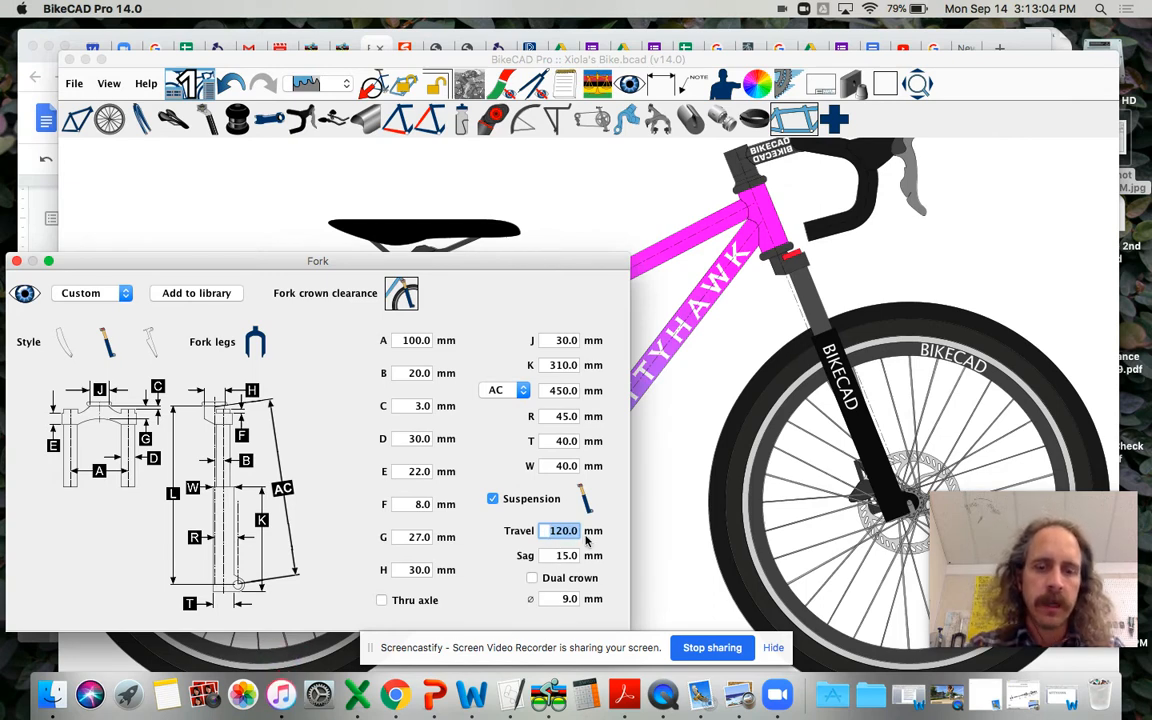
Step: Set the fork's suspension travel back to 80 mm and close the Fork dialog
type("800.0")
key("BackSpace")
key("BackSpace")
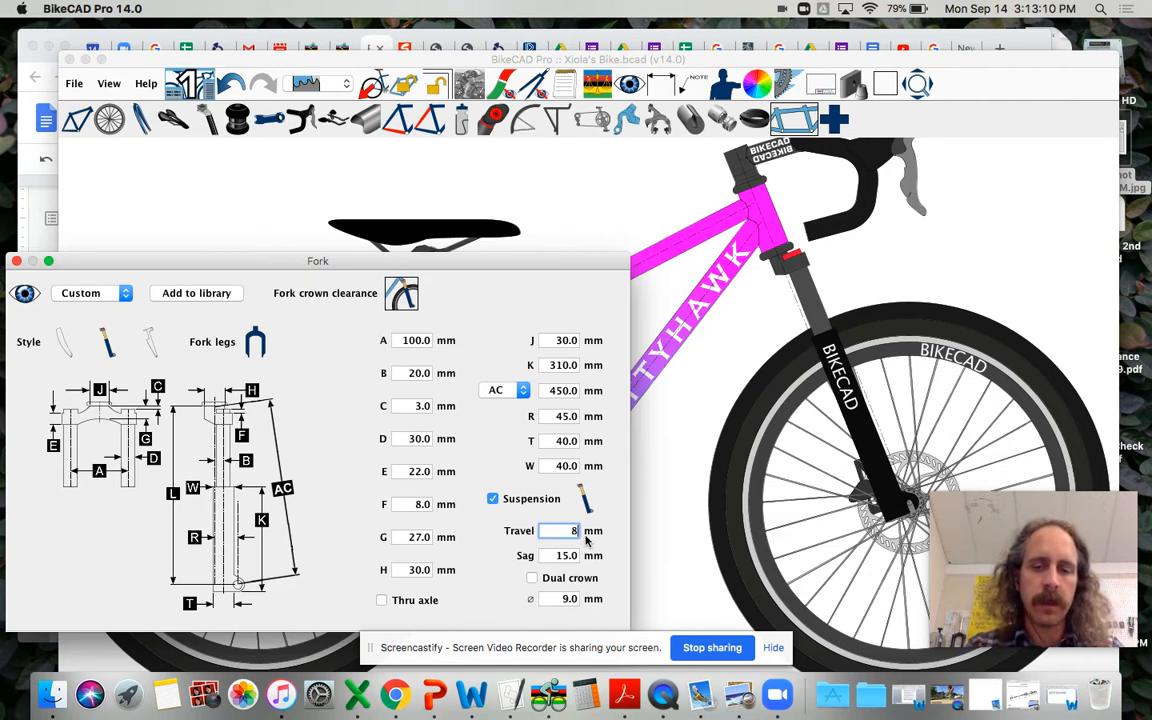
type("0.0")
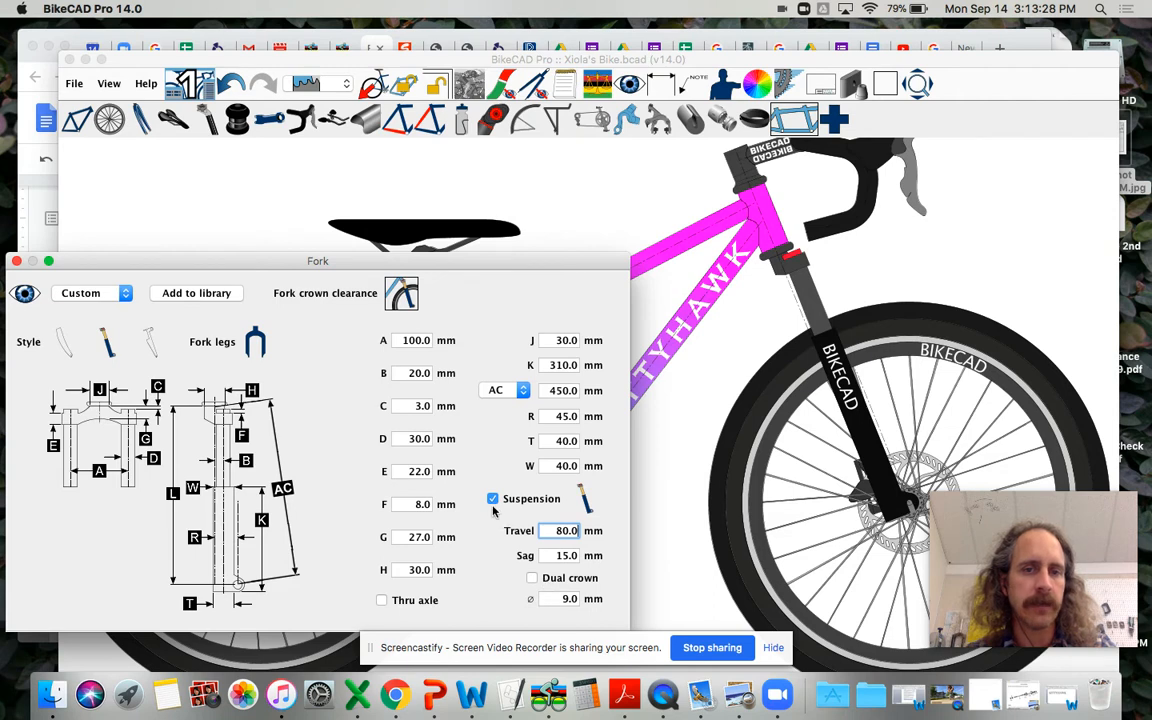
left_click(16, 261)
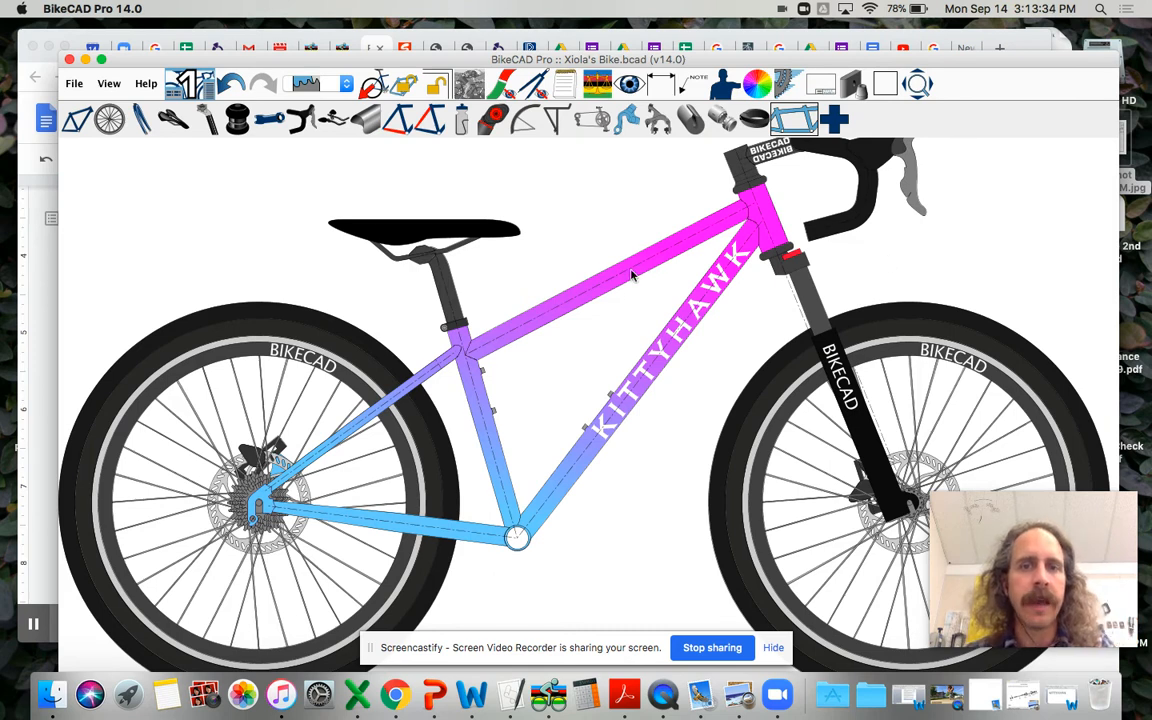
Step: Open the frame's primary dimensions, define the front by effective top tube length and set it to 520 mm
left_click(76, 125)
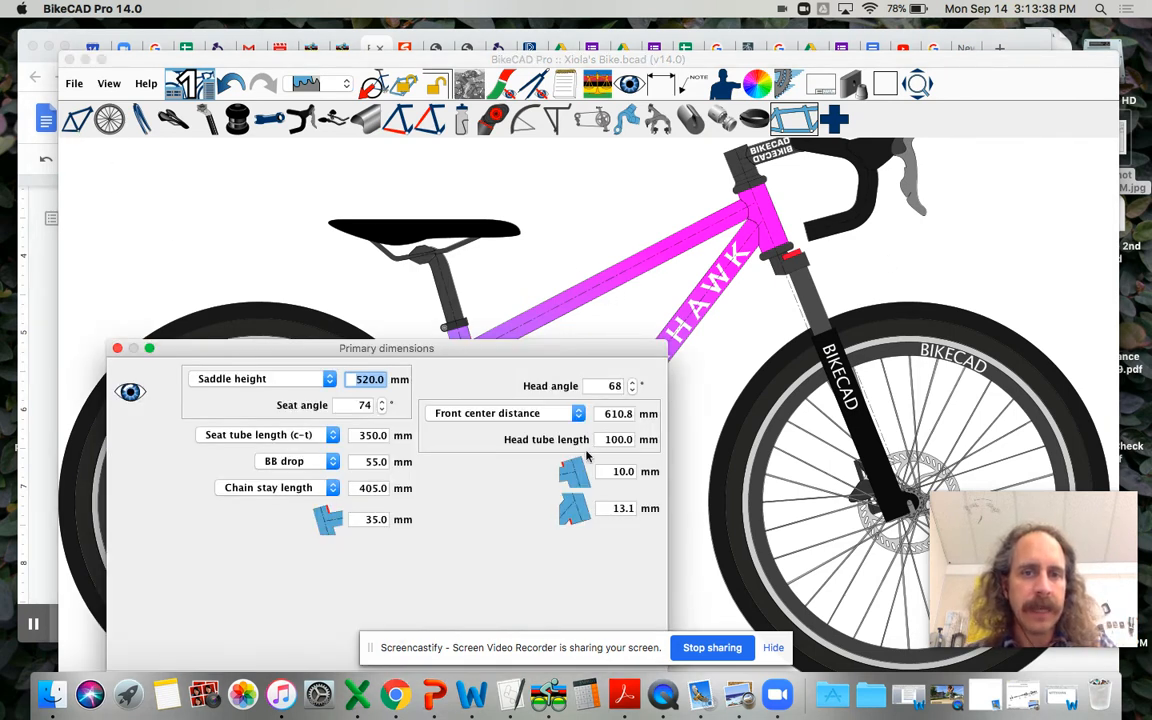
left_click(530, 413)
left_click(558, 400)
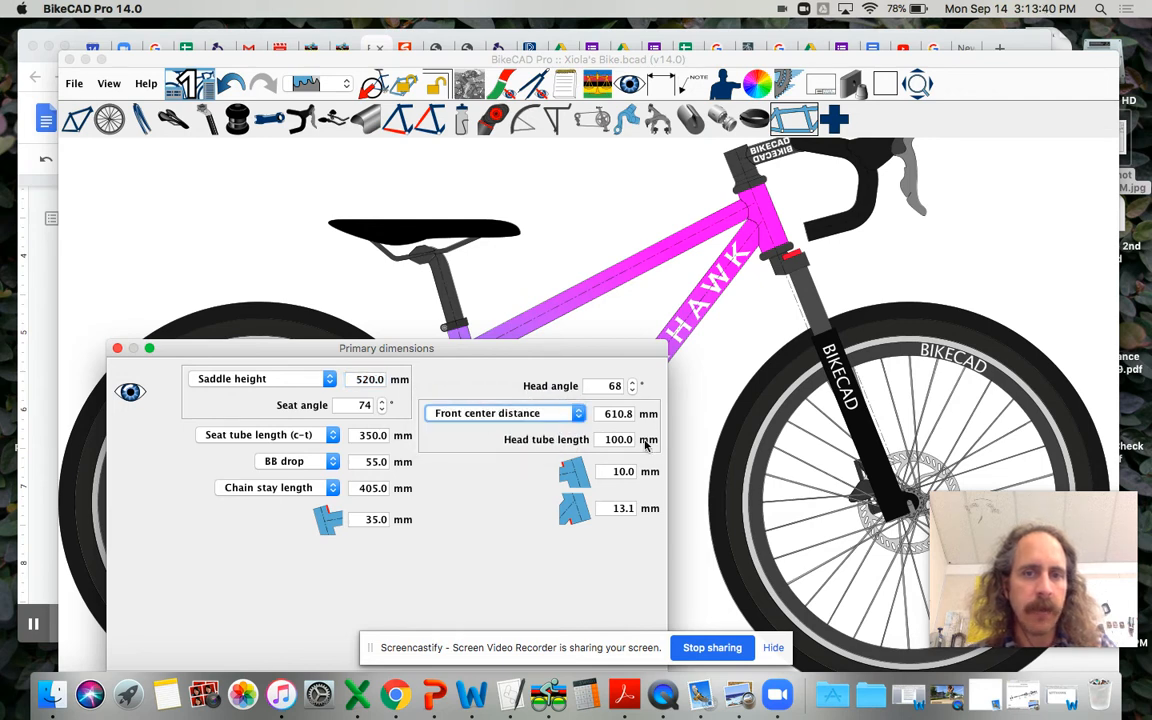
left_click(606, 413)
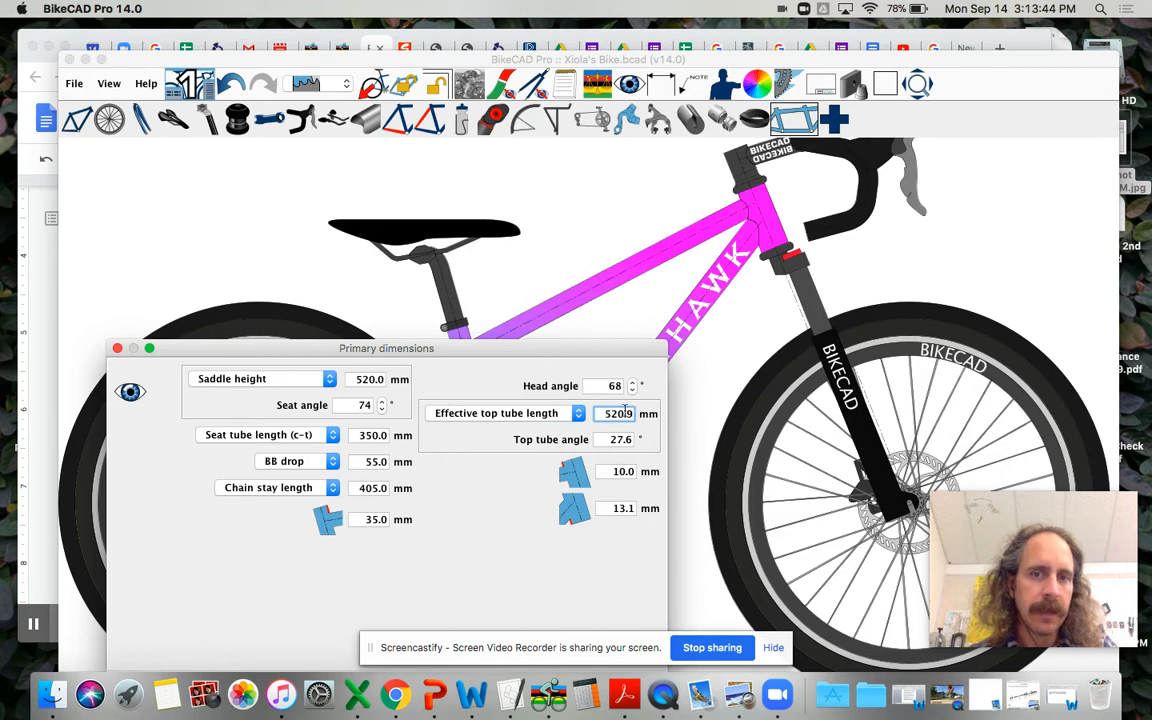
left_click_drag(602, 413, 643, 420)
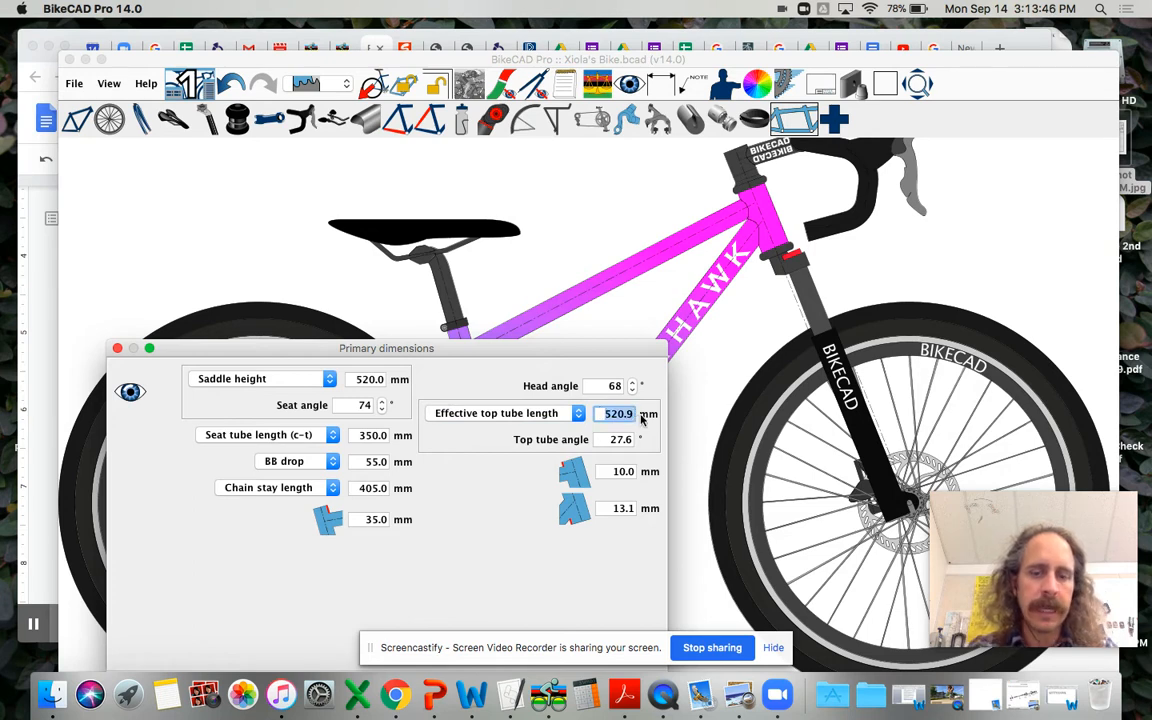
type("52")
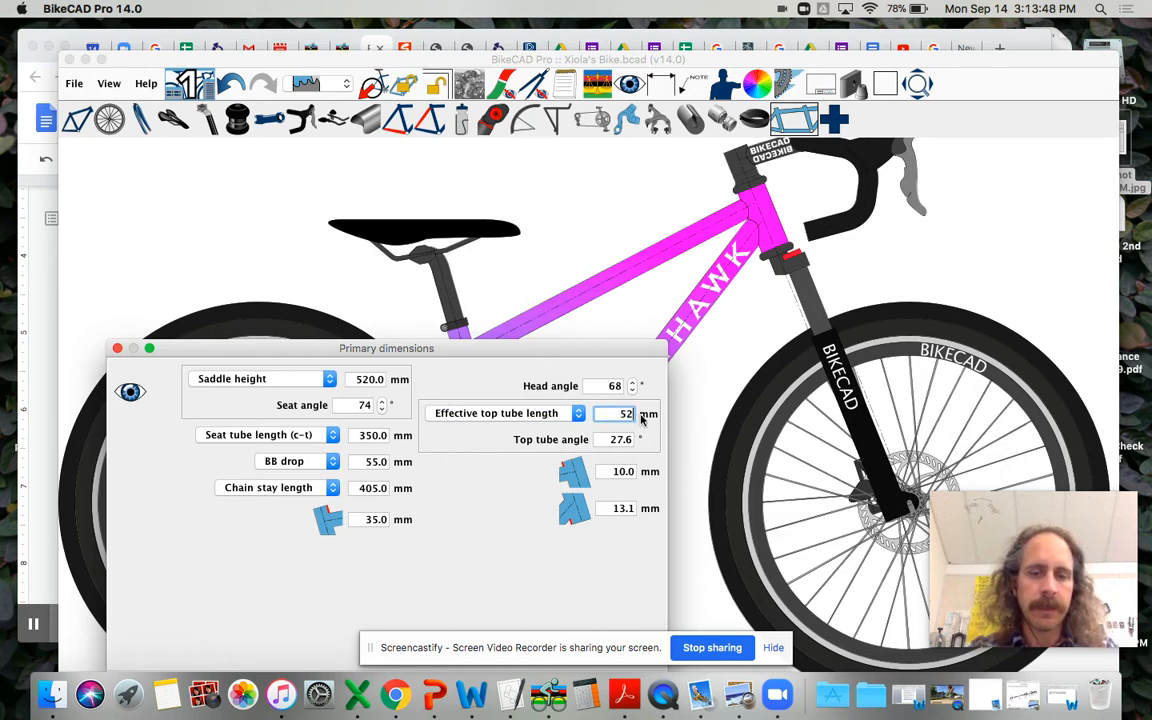
key("Return")
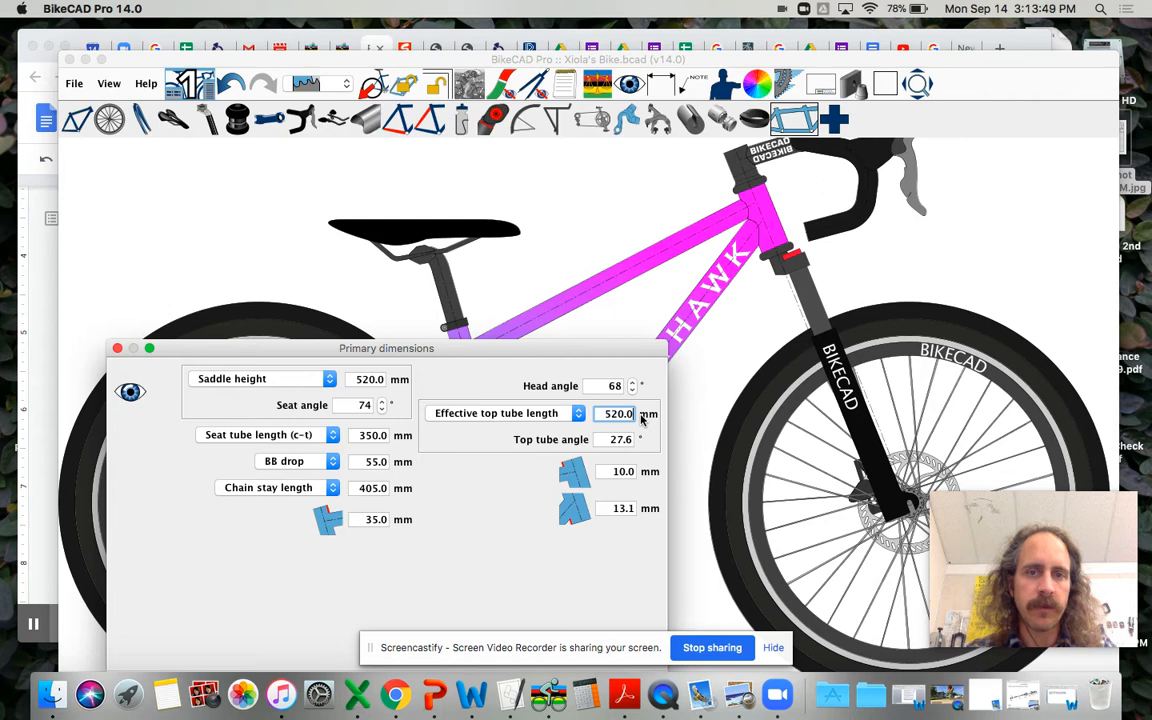
Step: Switch the frame definition to front center distance and set the head tube length to 100 mm
left_click(577, 413)
left_click(548, 427)
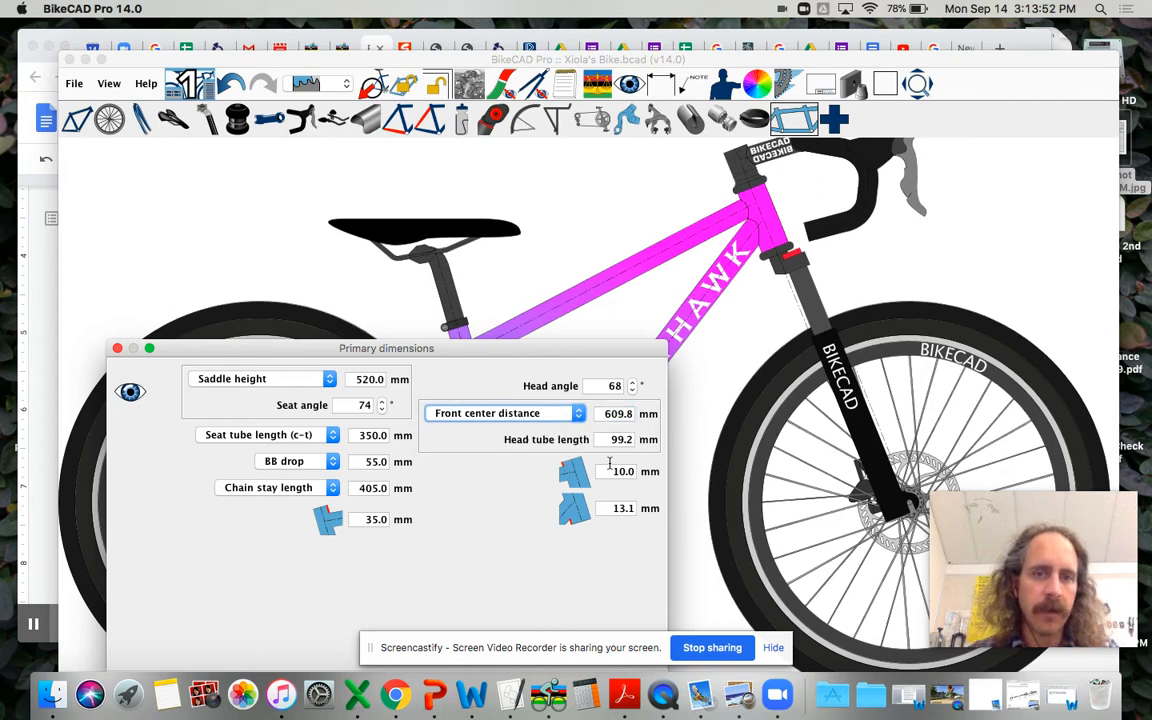
double_click(624, 439)
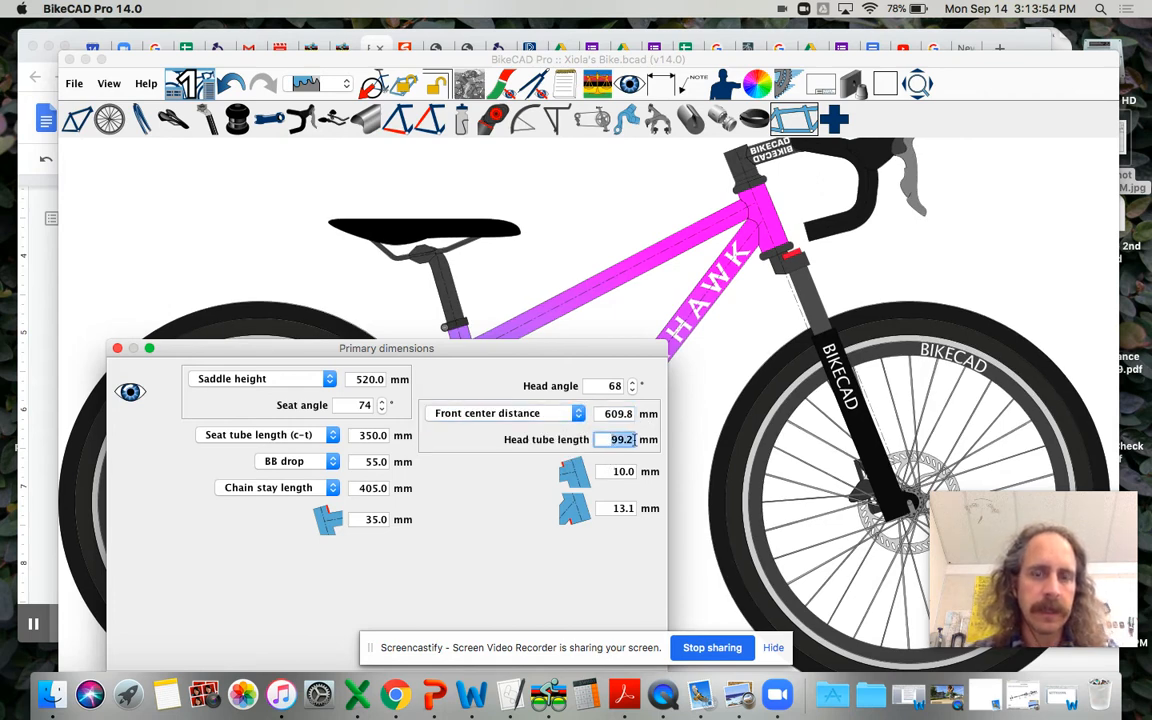
type("100")
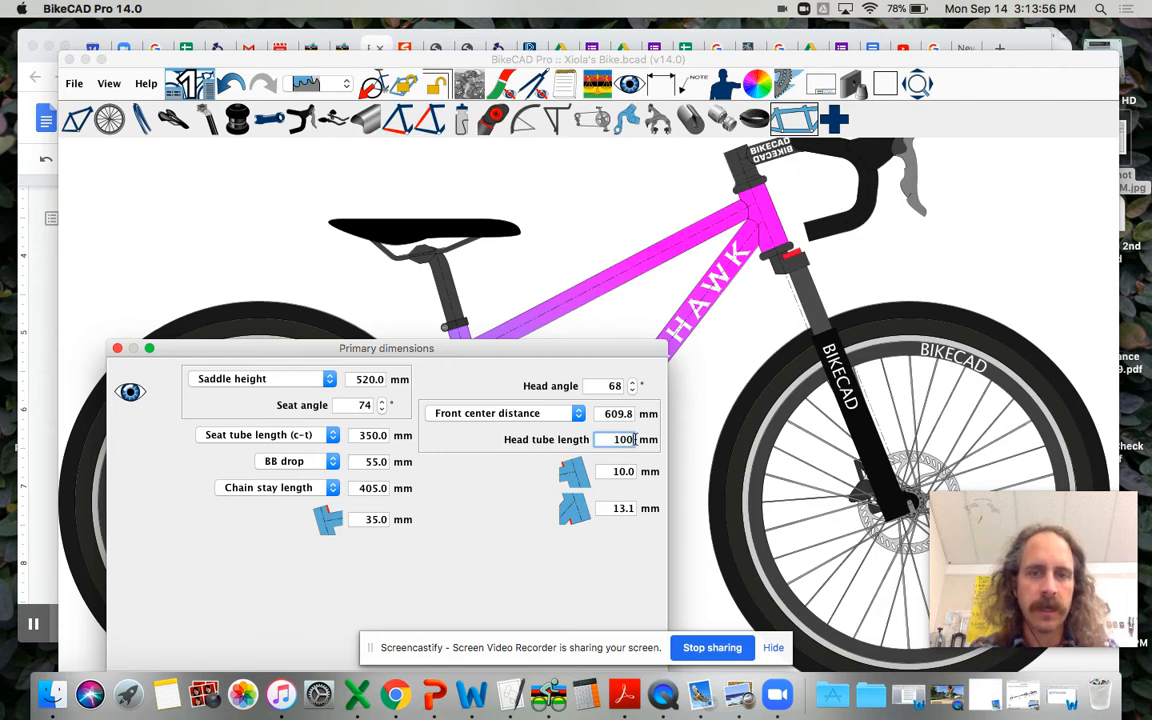
key("Return")
Step: Switch back to the effective top tube length definition and correct that length to 520 mm
left_click(578, 413)
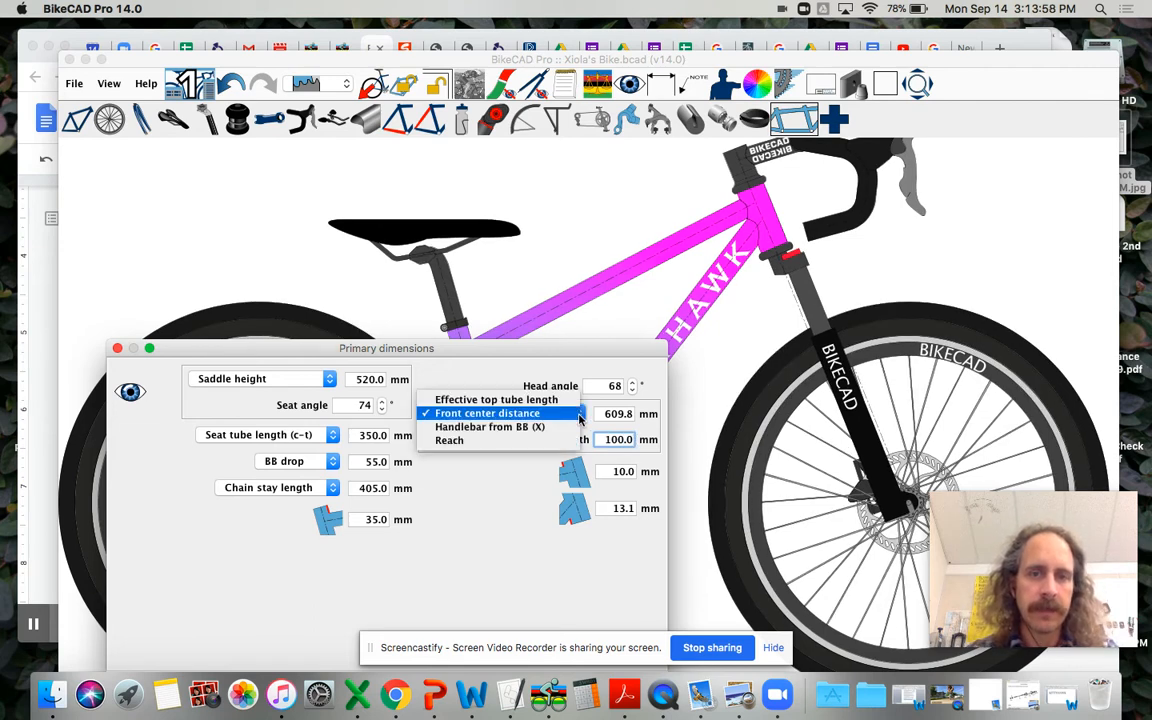
left_click(496, 399)
left_click_drag(604, 413, 640, 416)
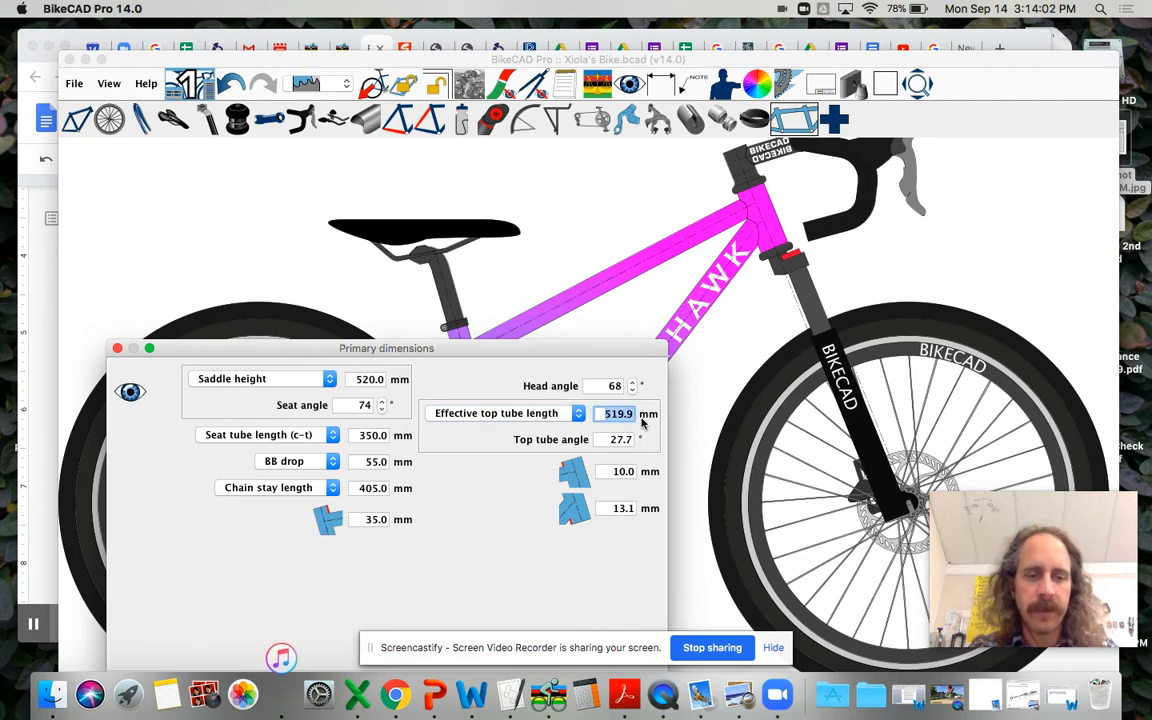
type("520")
key("Return")
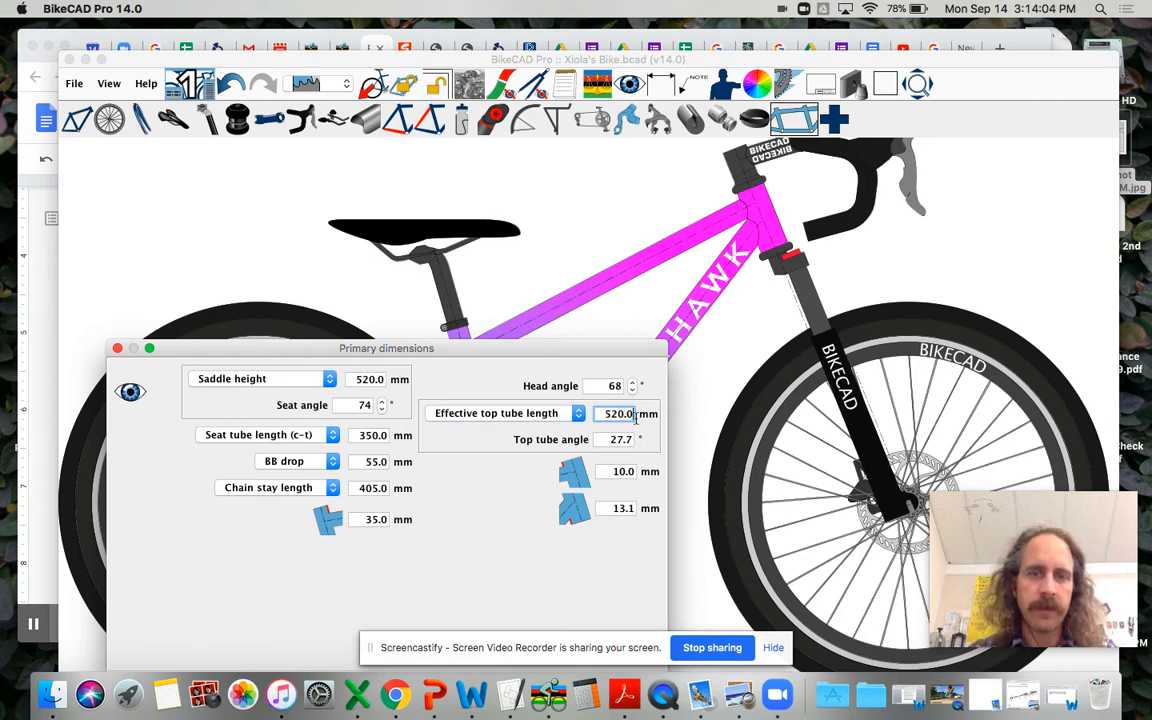
Step: Return to the front center distance definition and correct the head tube length to exactly 100 mm
left_click(570, 413)
left_click(570, 428)
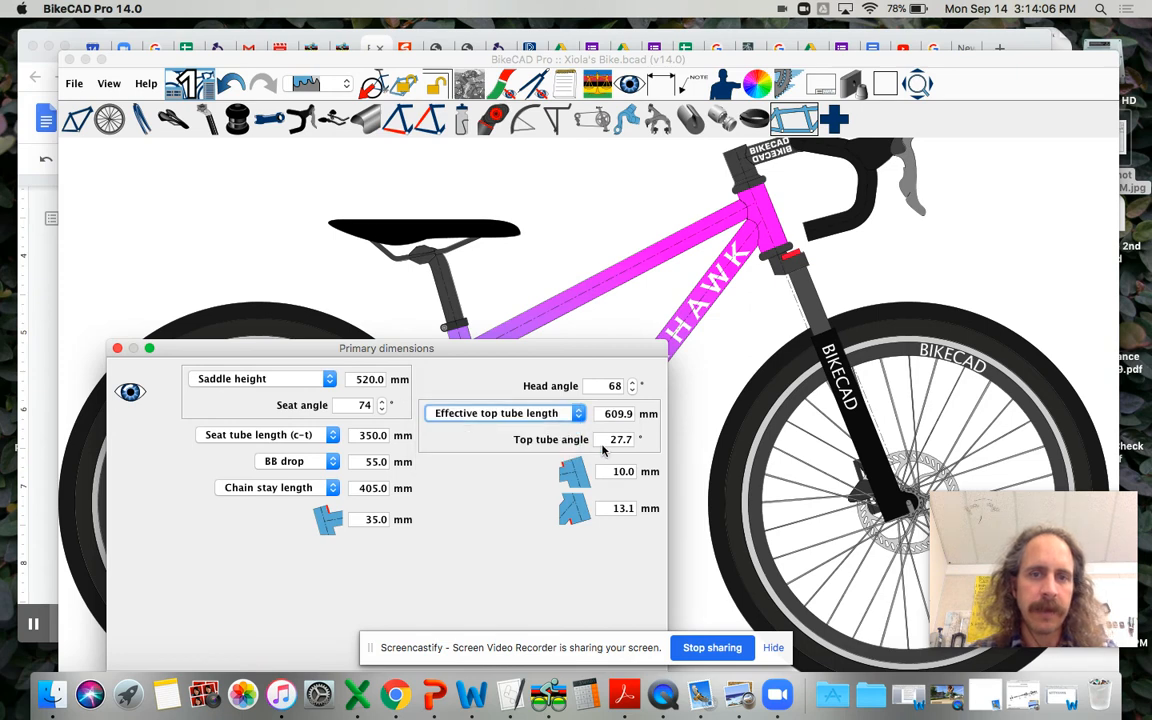
left_click(631, 440)
left_click_drag(631, 440, 625, 438)
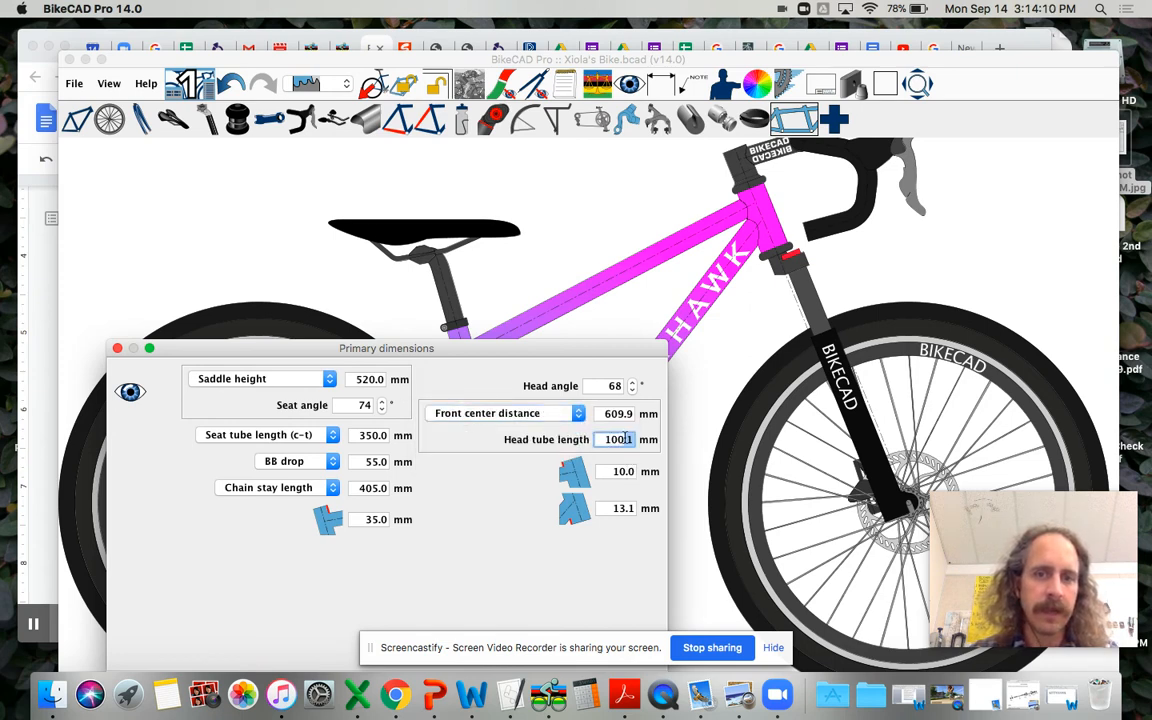
key("BackSpace")
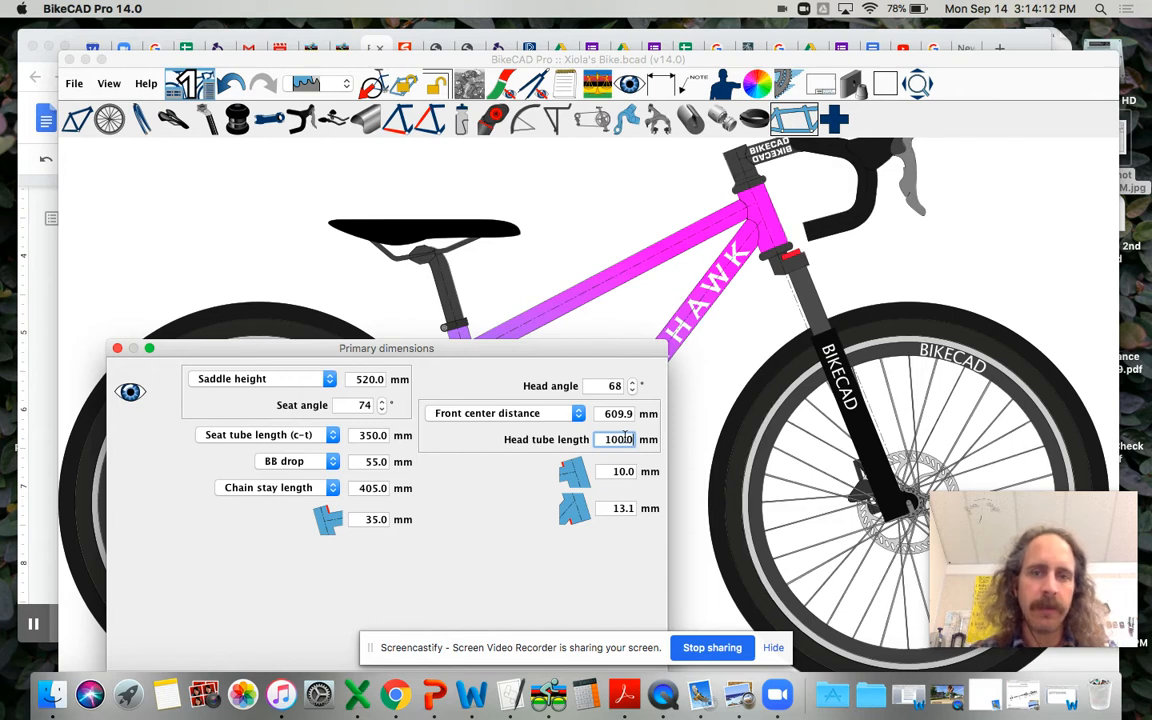
Step: Check the effective top tube length, and return to the front center distance definition to check the head tube length
left_click(577, 414)
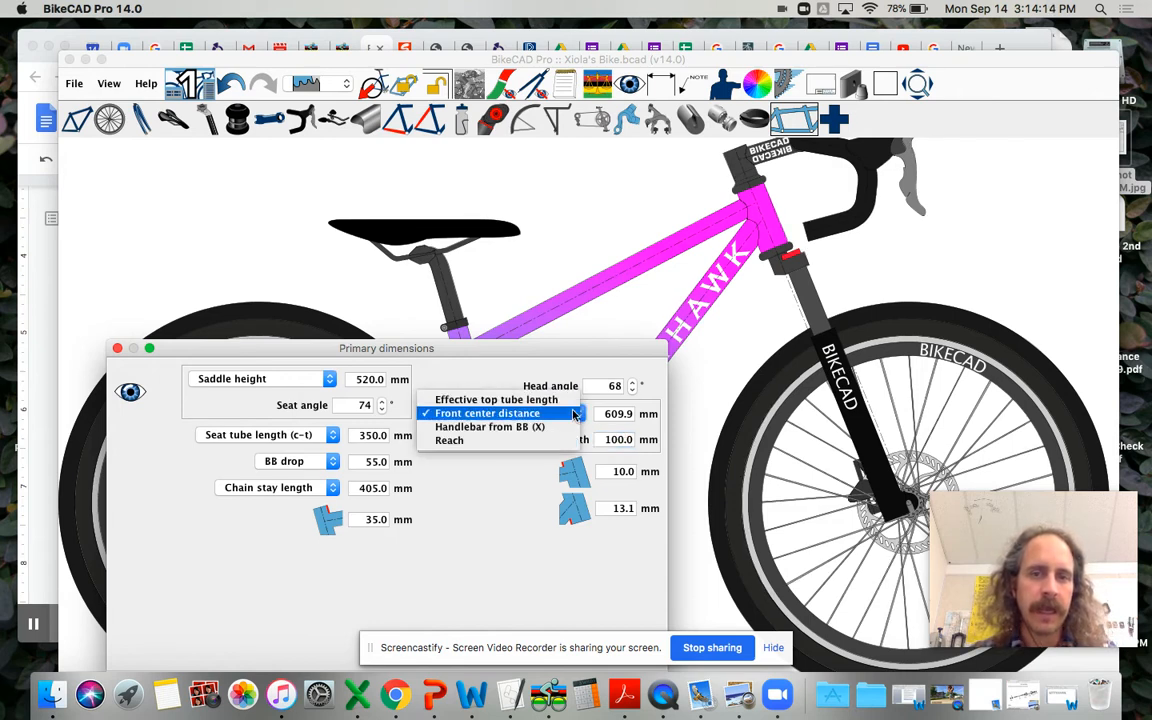
left_click(520, 399)
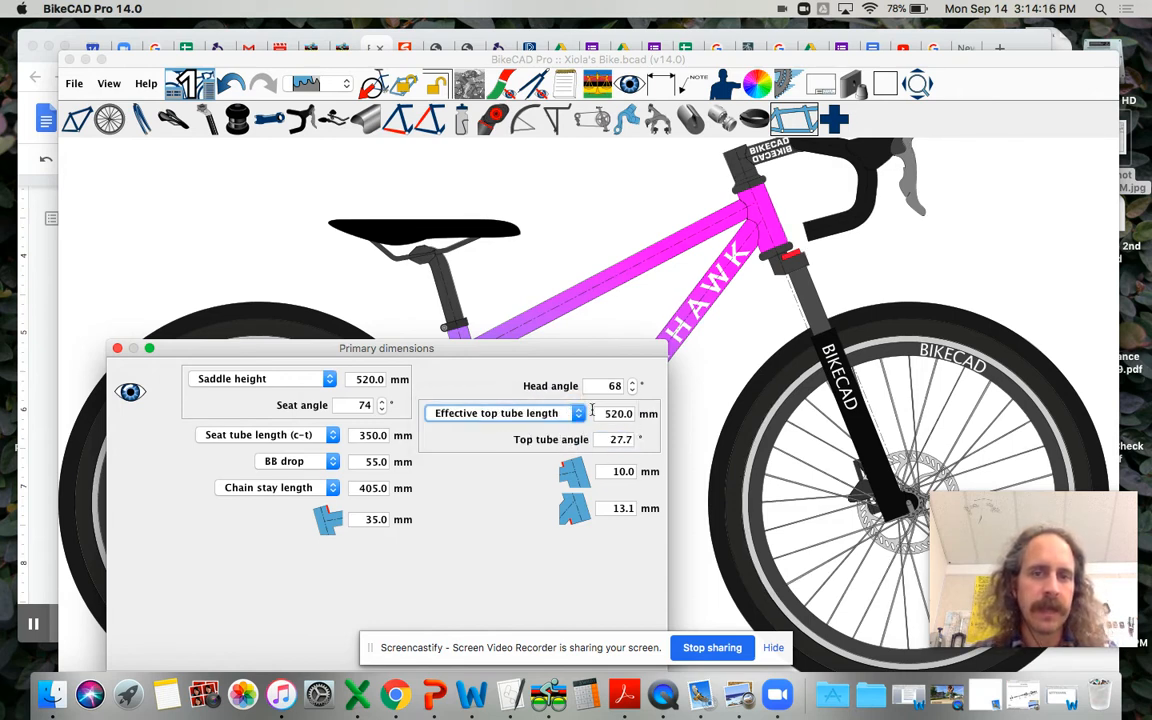
left_click(579, 416)
left_click(573, 428)
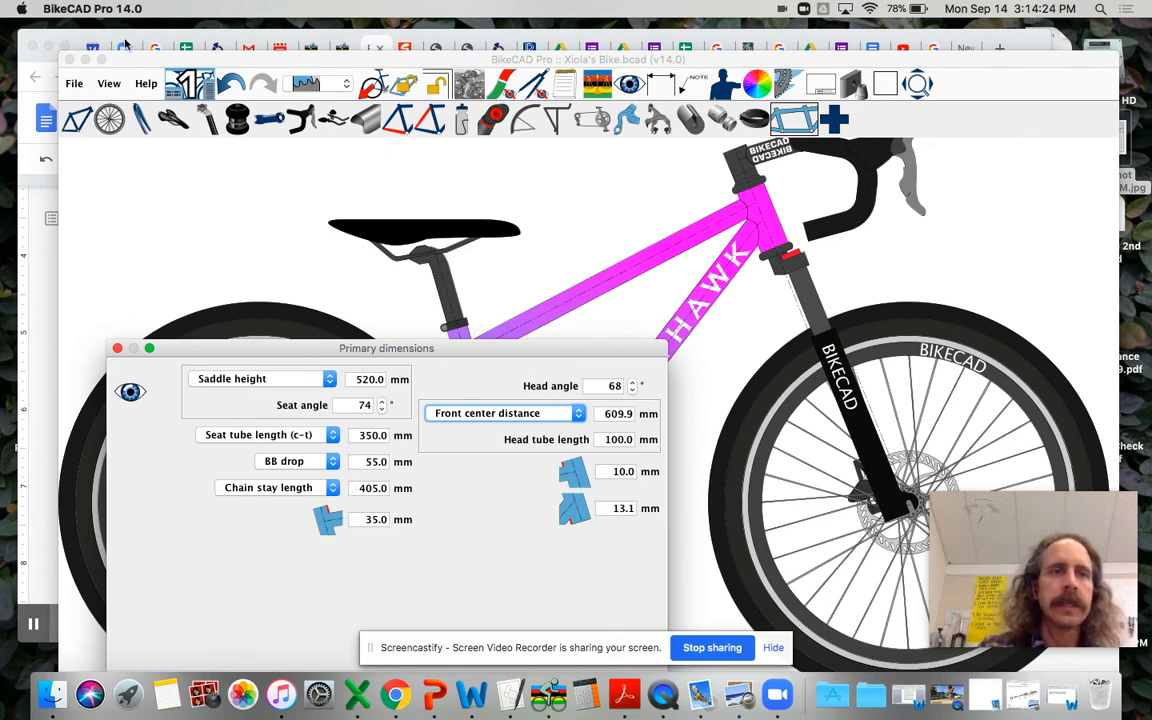
Step: Look up the chainstay value in the worksheet, set the chain stay length to 425 mm, and move the dimensions dialog to uncover the frame
left_click(44, 232)
scroll(423, 378, "up", 3)
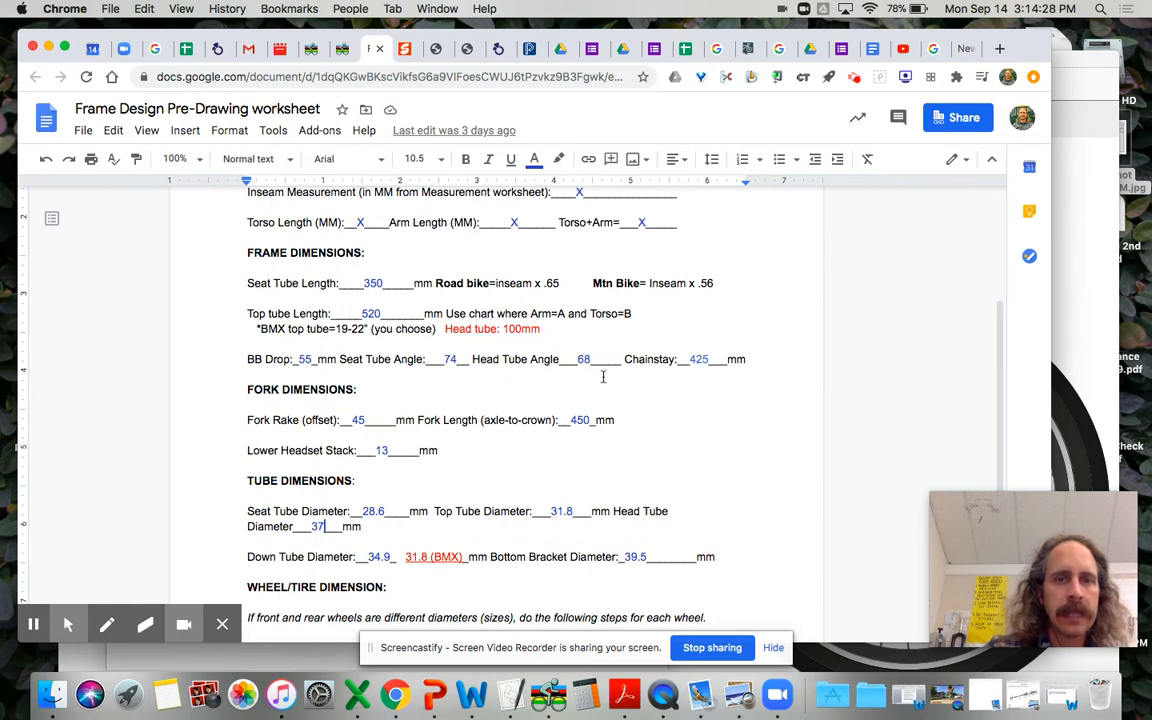
left_click(1093, 334)
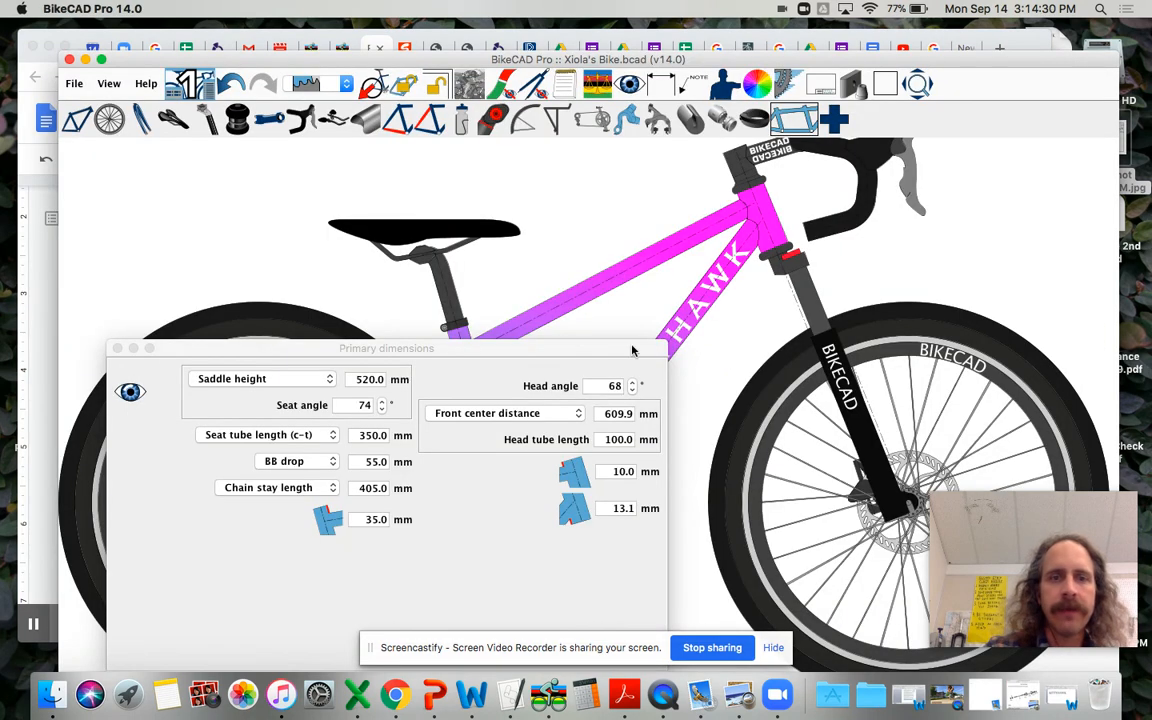
left_click(373, 488)
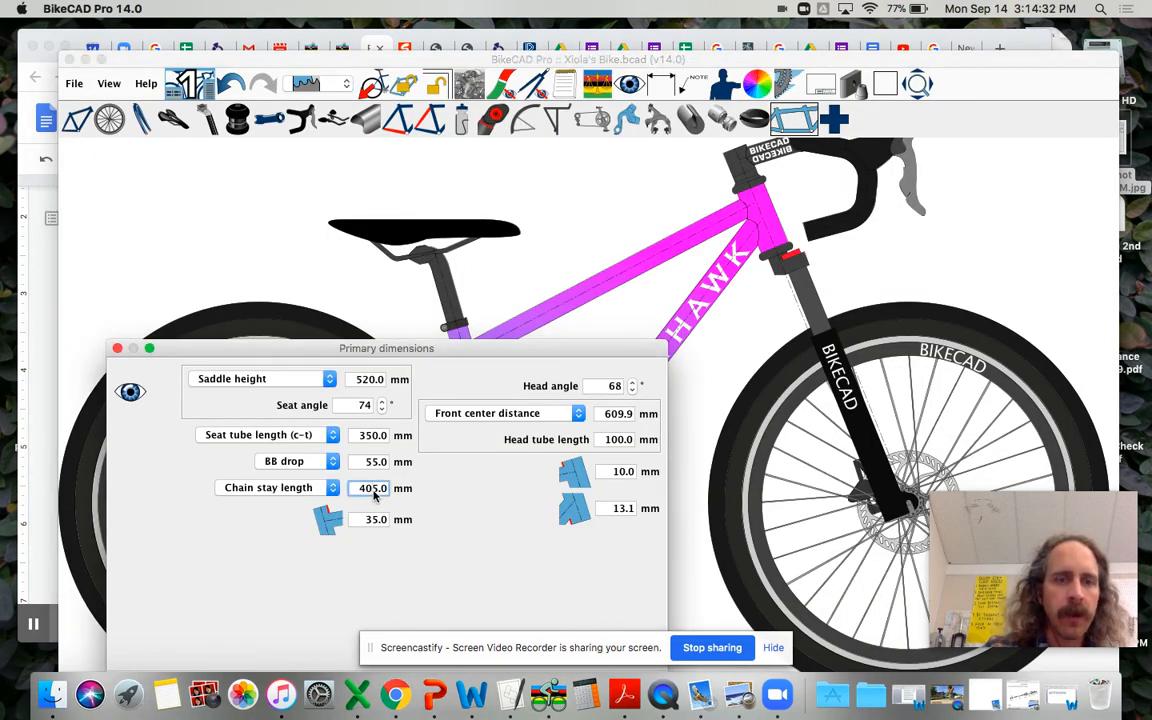
key("Return")
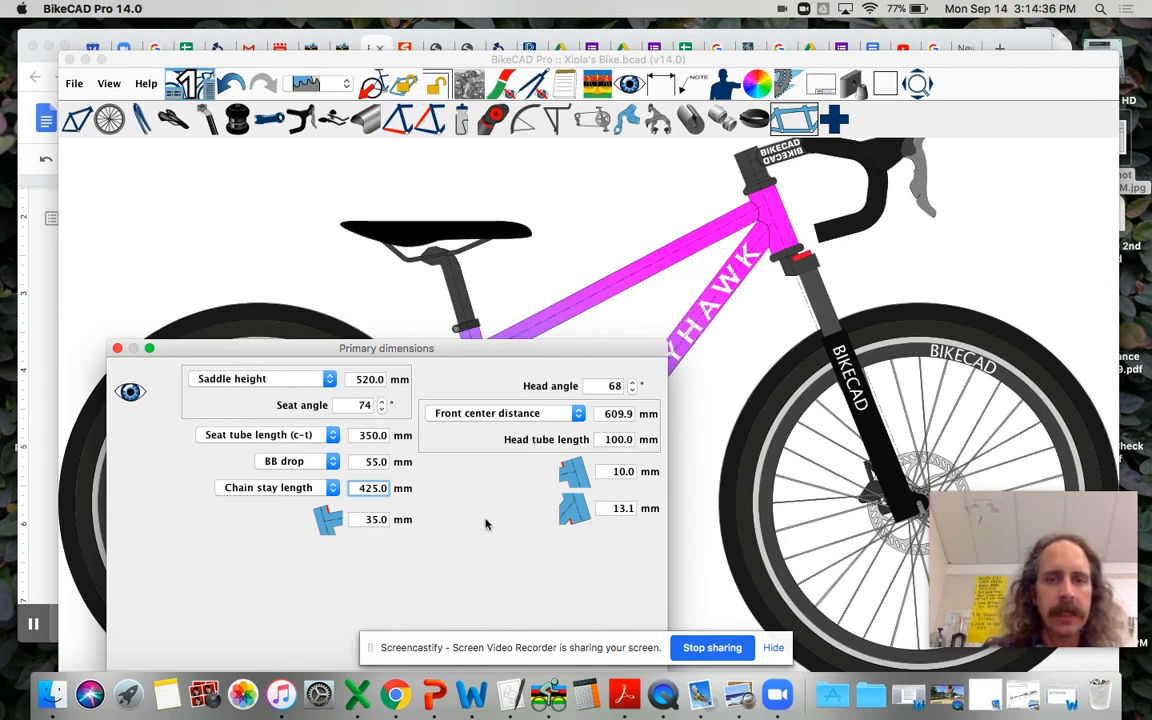
left_click_drag(440, 352, 453, 442)
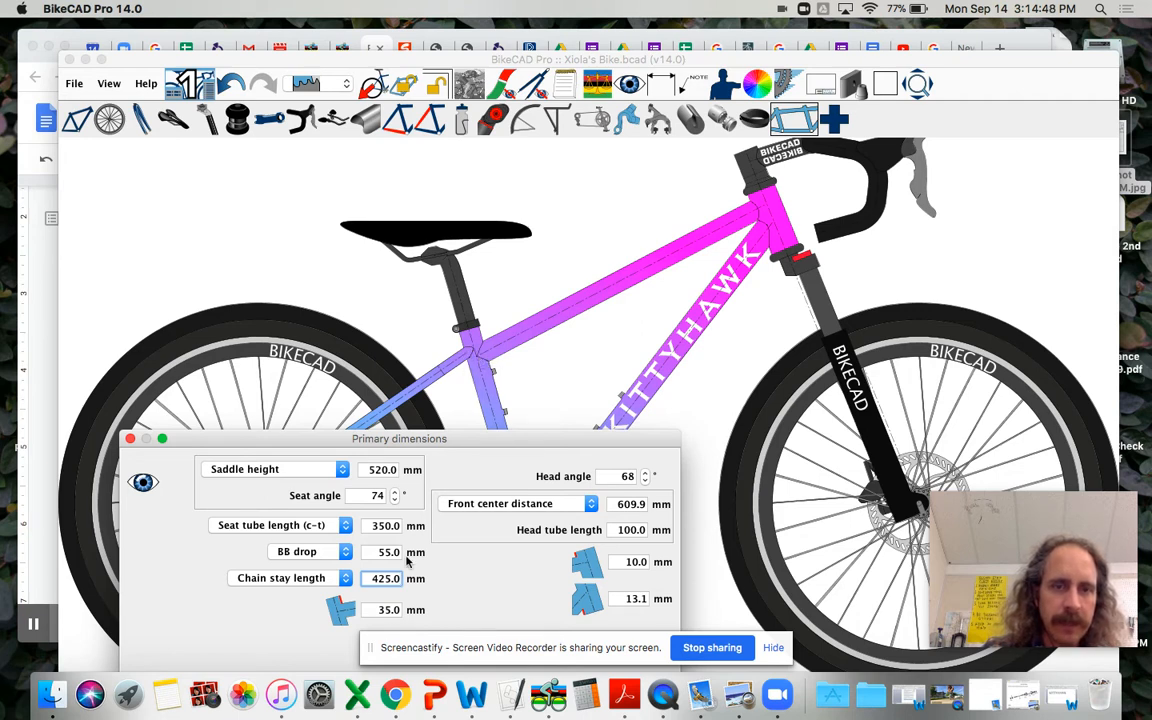
Step: Try a 20 mm upper head tube extension above the top tube in the primary dimensions
left_click(382, 609)
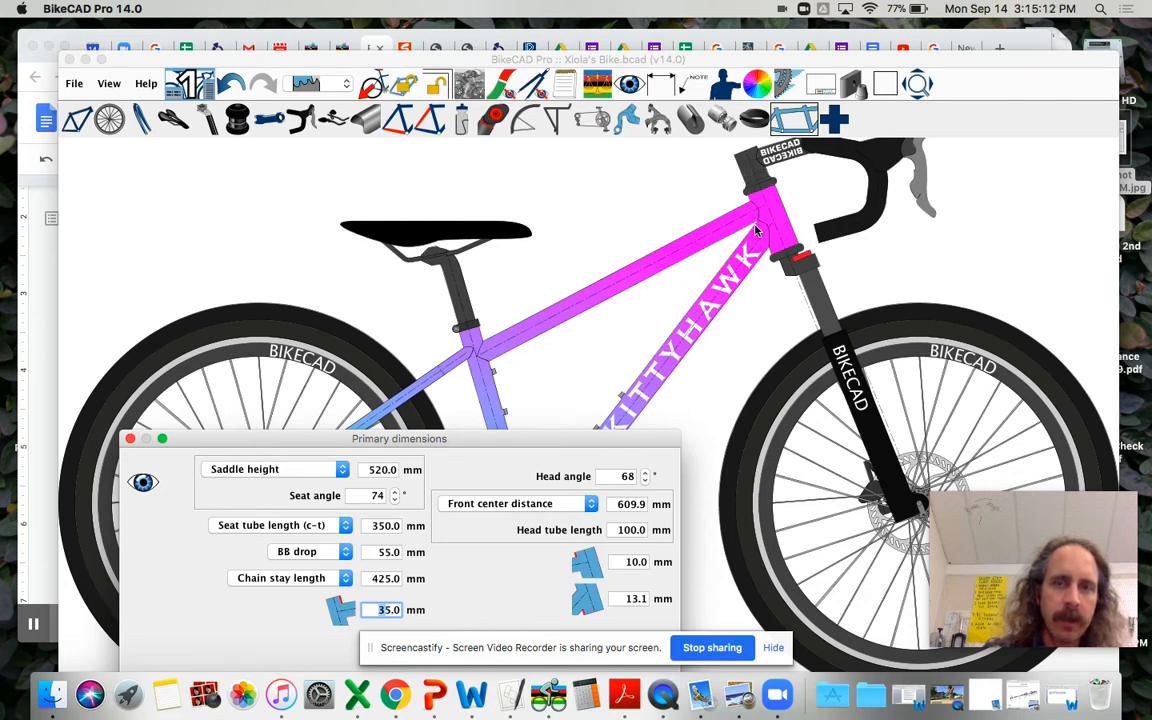
left_click(626, 562)
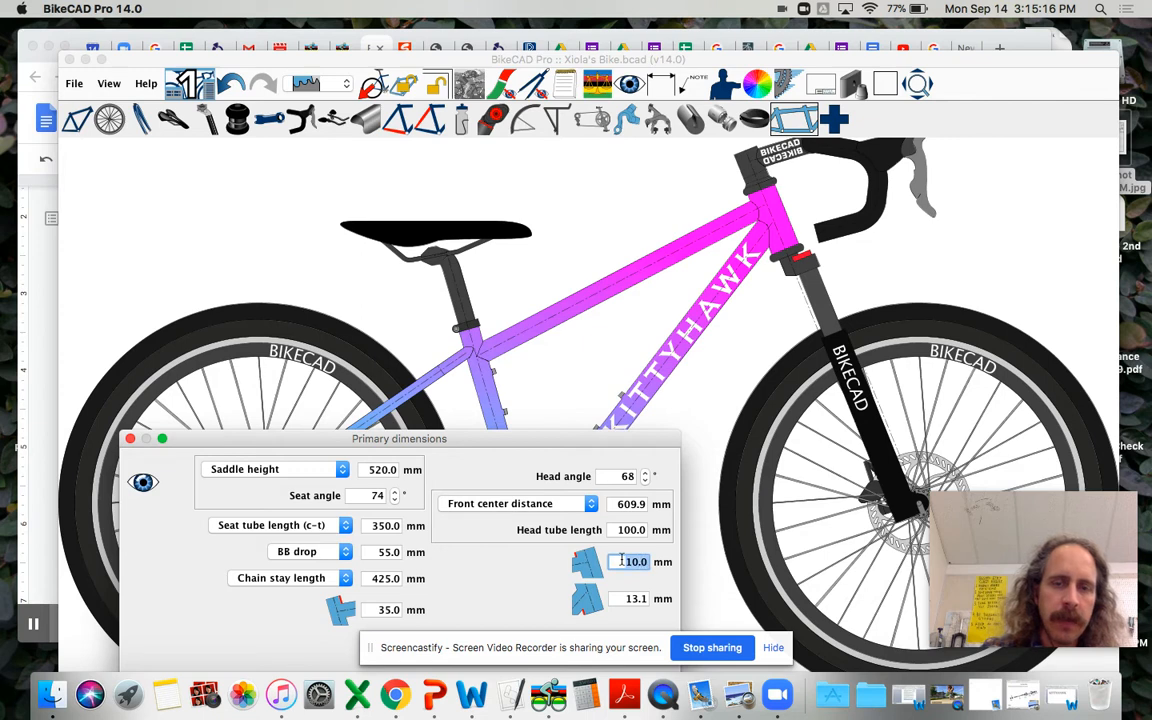
type("120")
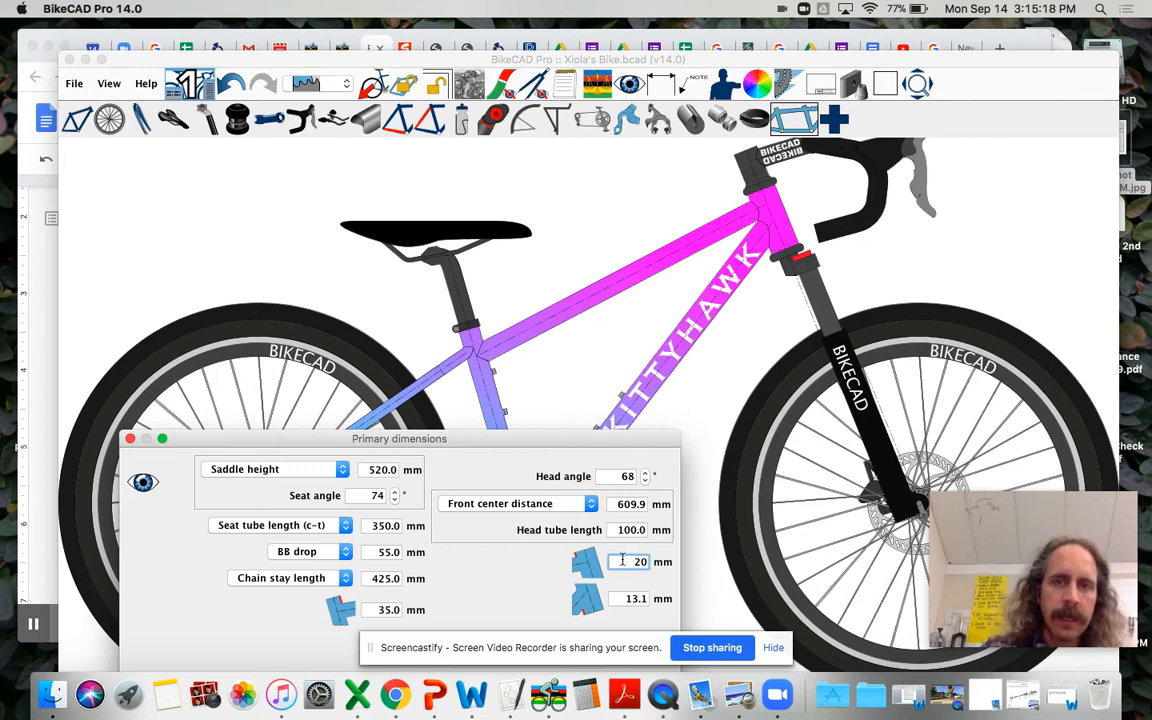
key("Return")
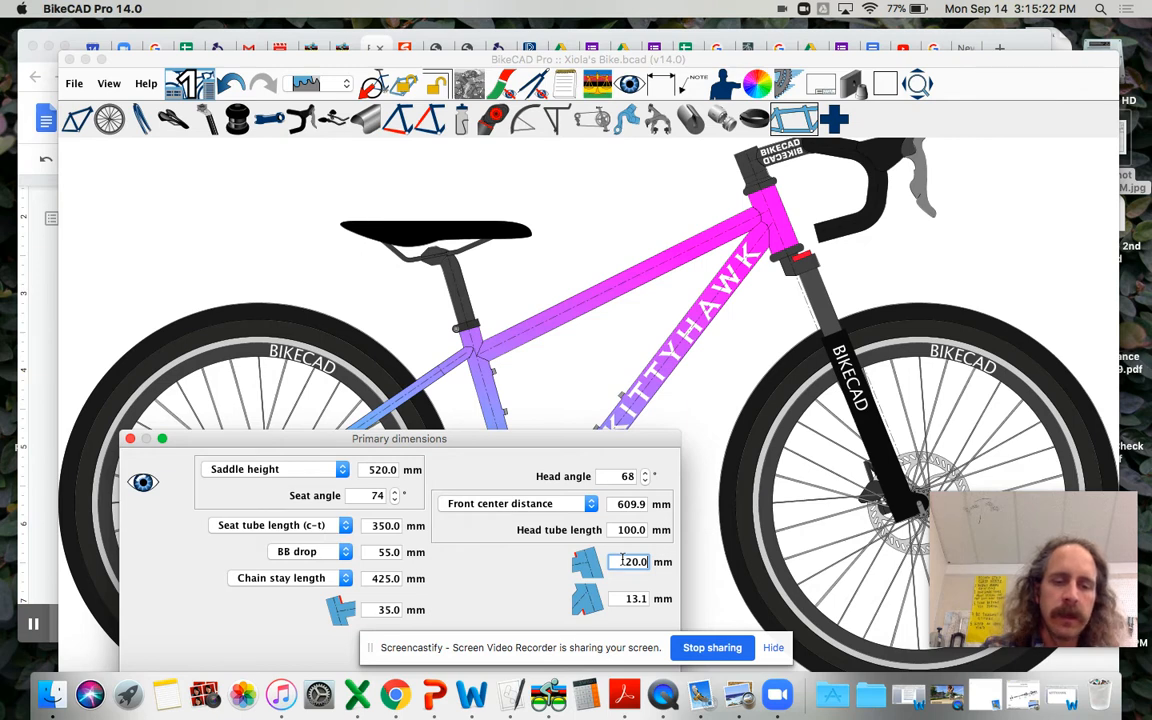
Step: Set the upper head tube extension back to 10 mm and close the primary dimensions
type("10")
key("BackSpace")
key("BackSpace")
key("BackSpace")
key("BackSpace")
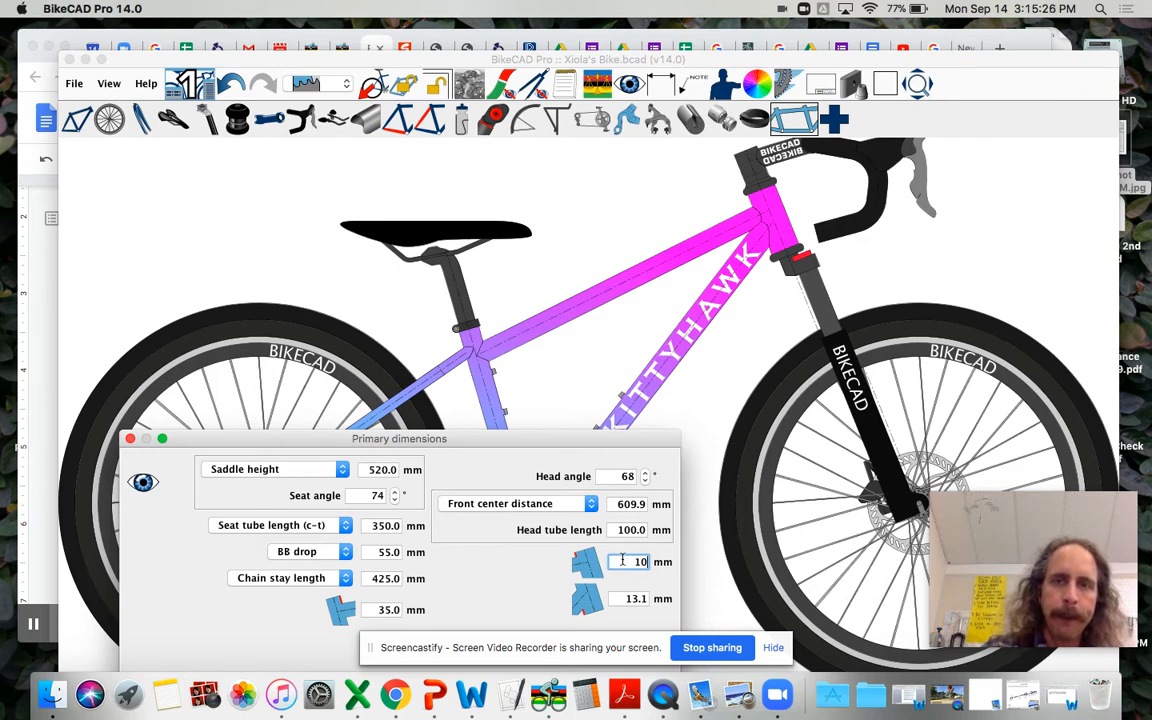
key("Return")
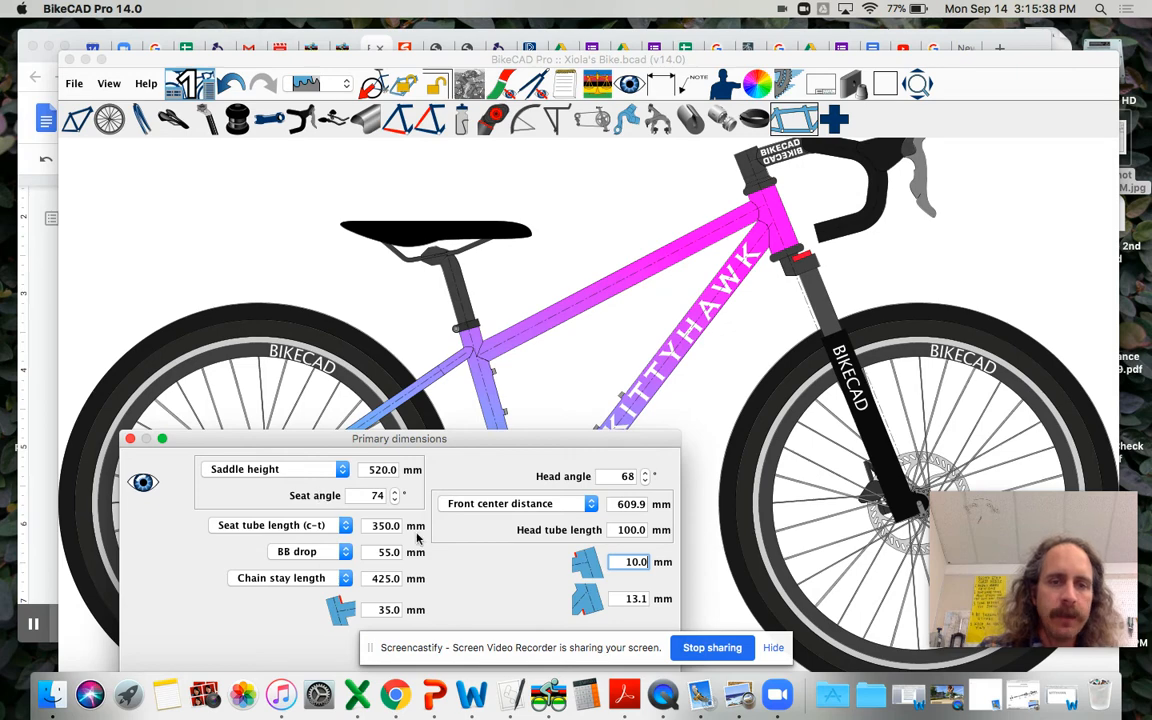
left_click(130, 438)
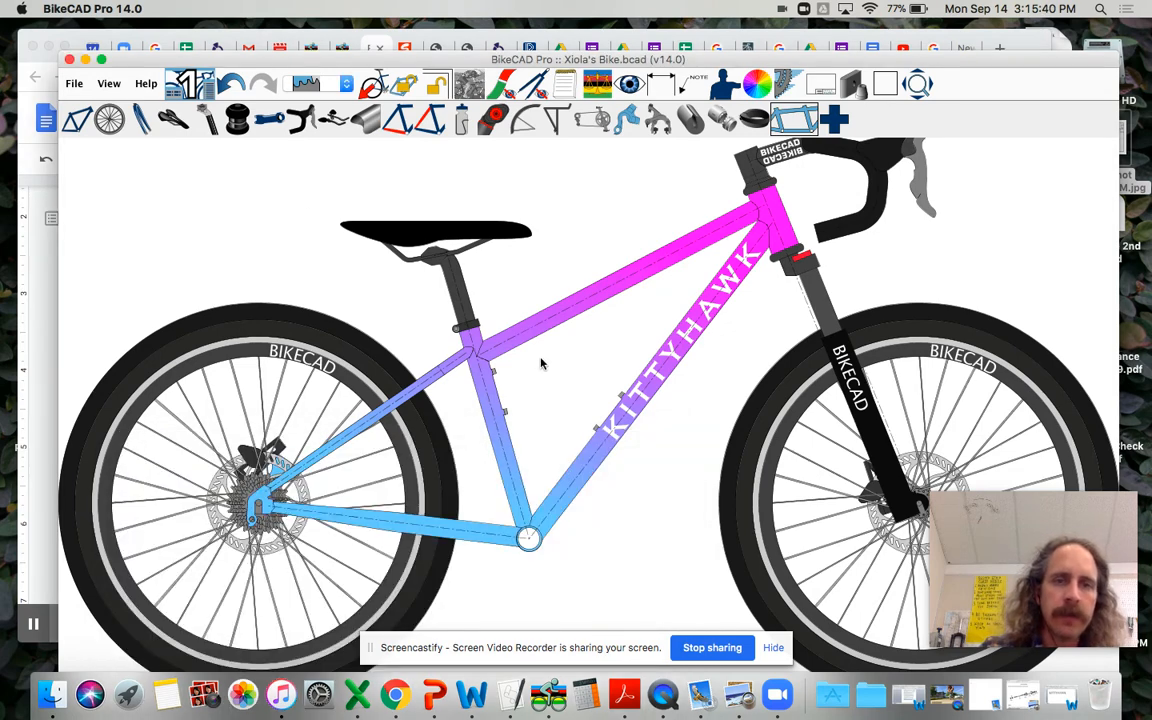
Step: Set the seat stay distance E from the top of the seat tube to 58 mm, after trying 55 mm, and close the seat stay settings
left_click(390, 120)
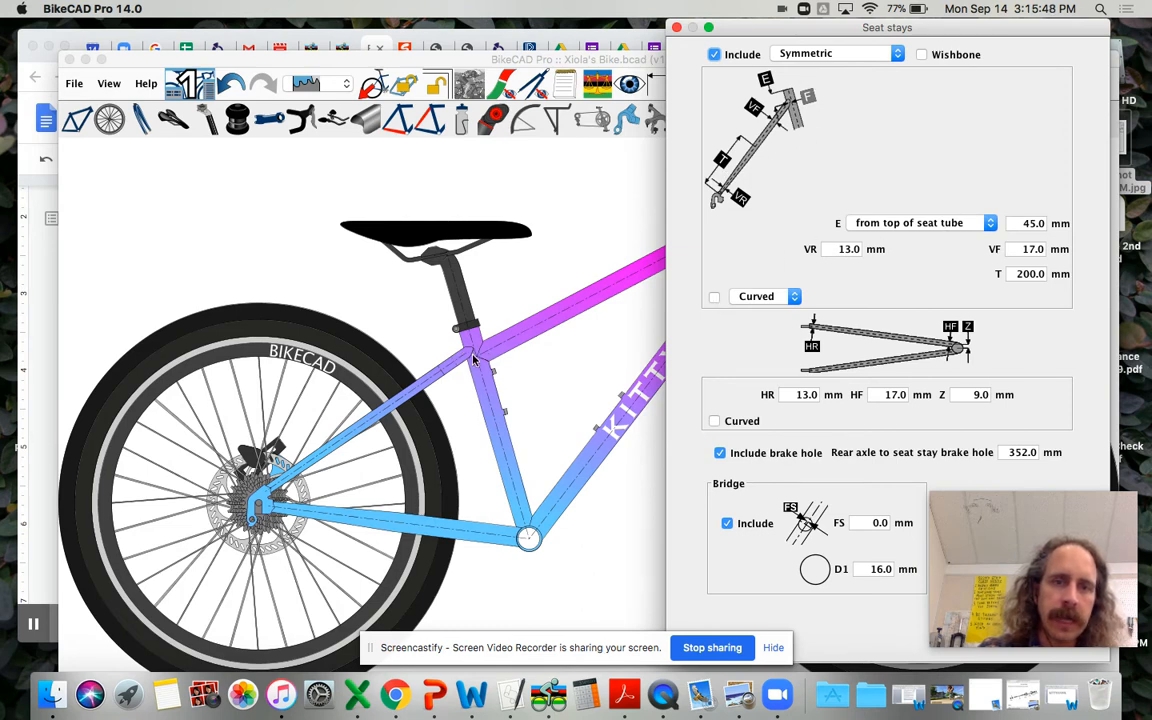
double_click(1033, 224)
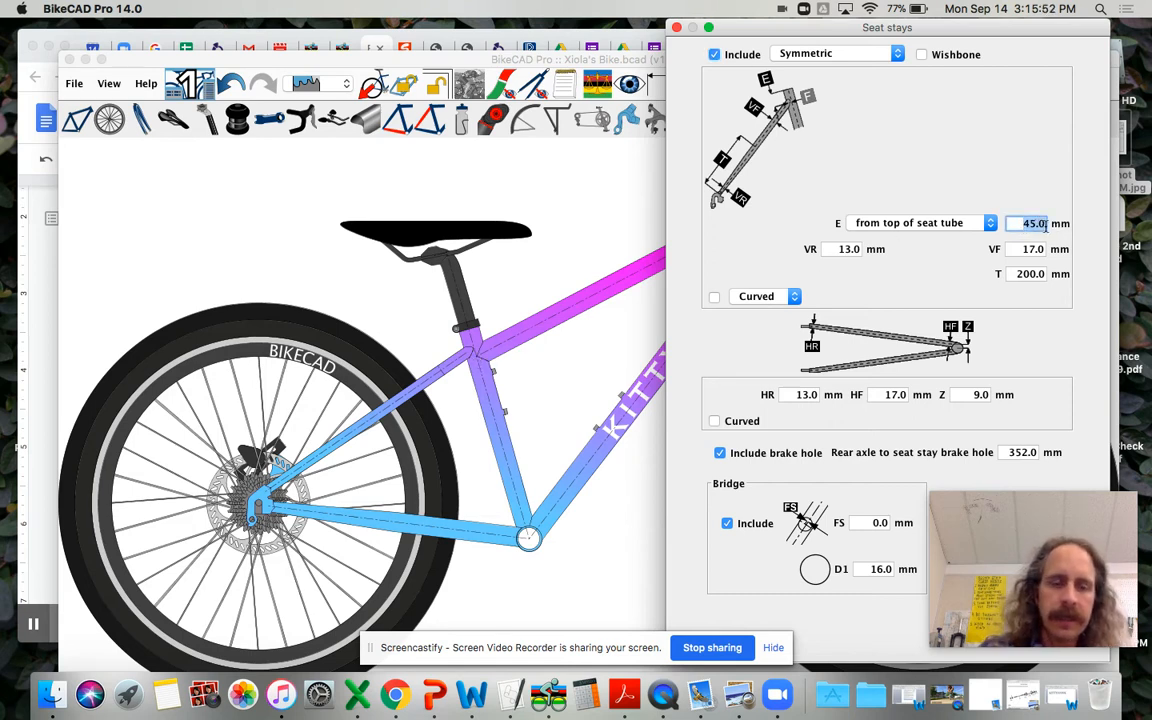
type("55")
key("Return")
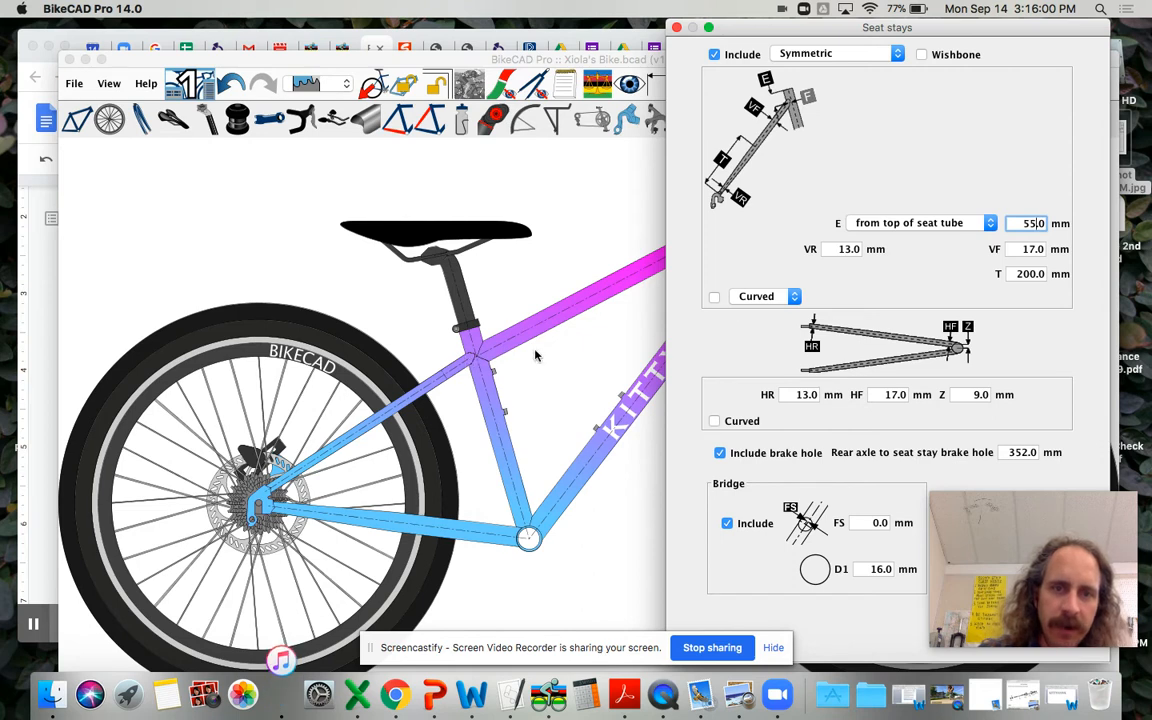
key("BackSpace")
type("8")
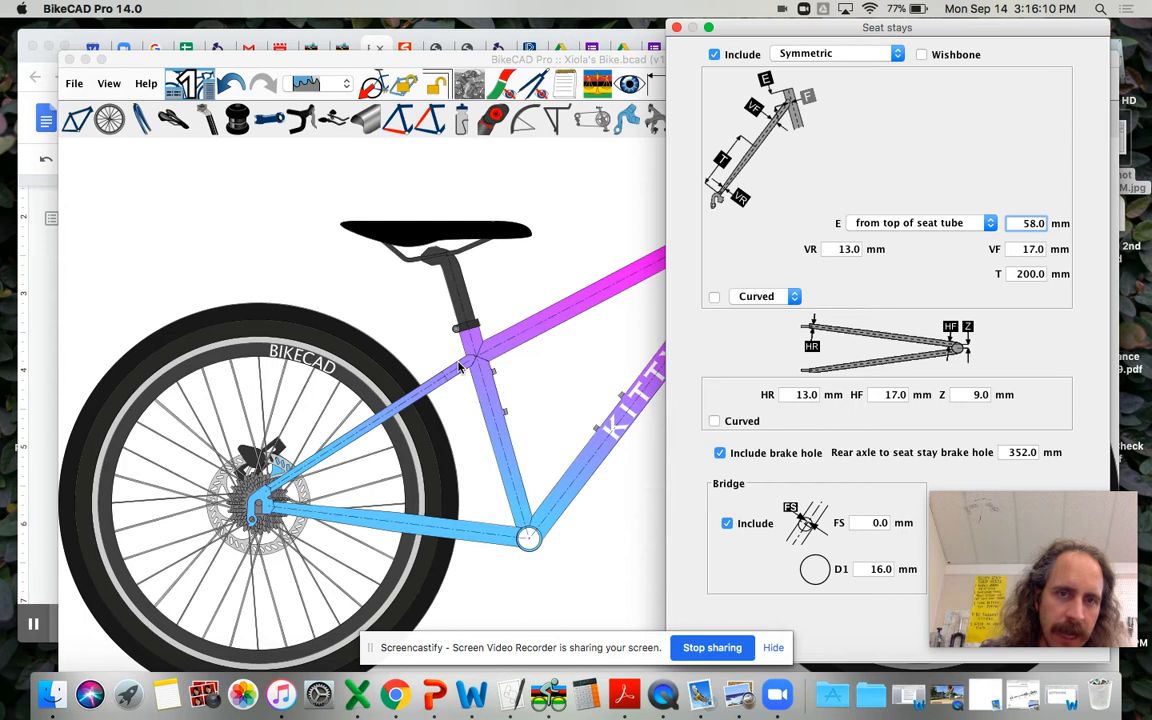
left_click(676, 28)
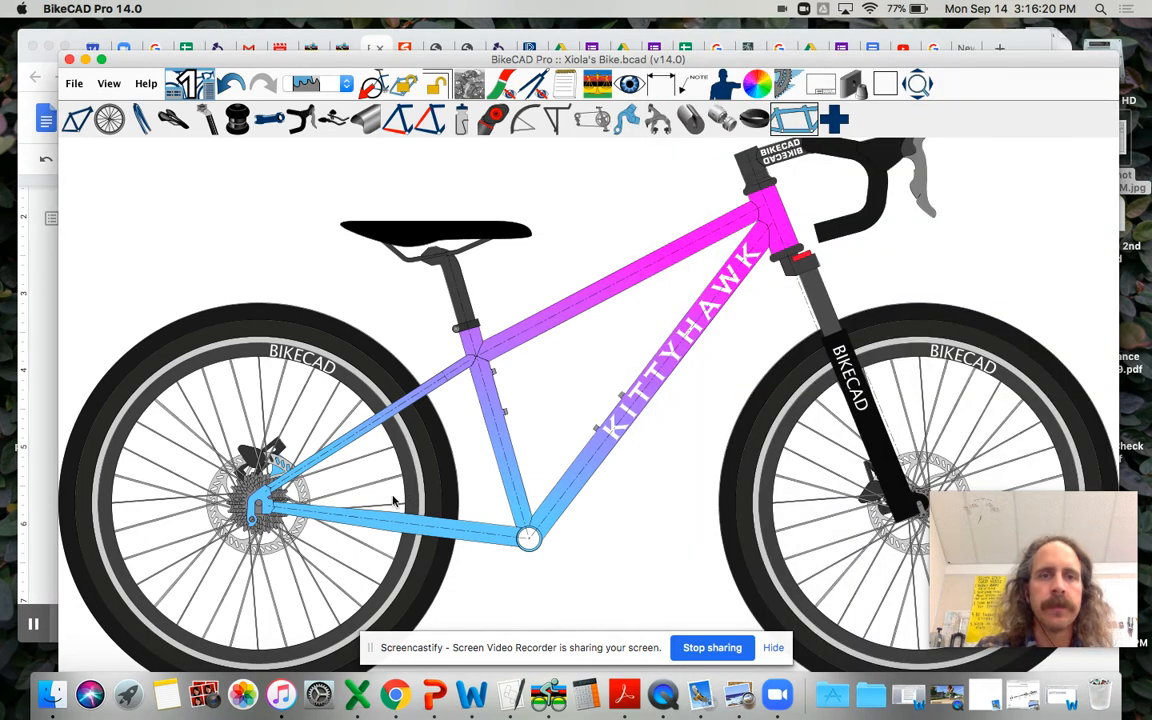
Step: Change the handlebar from the drop bar to the standard Generic BMX bar, and switch it to Custom to make its dimensions editable
left_click(288, 122)
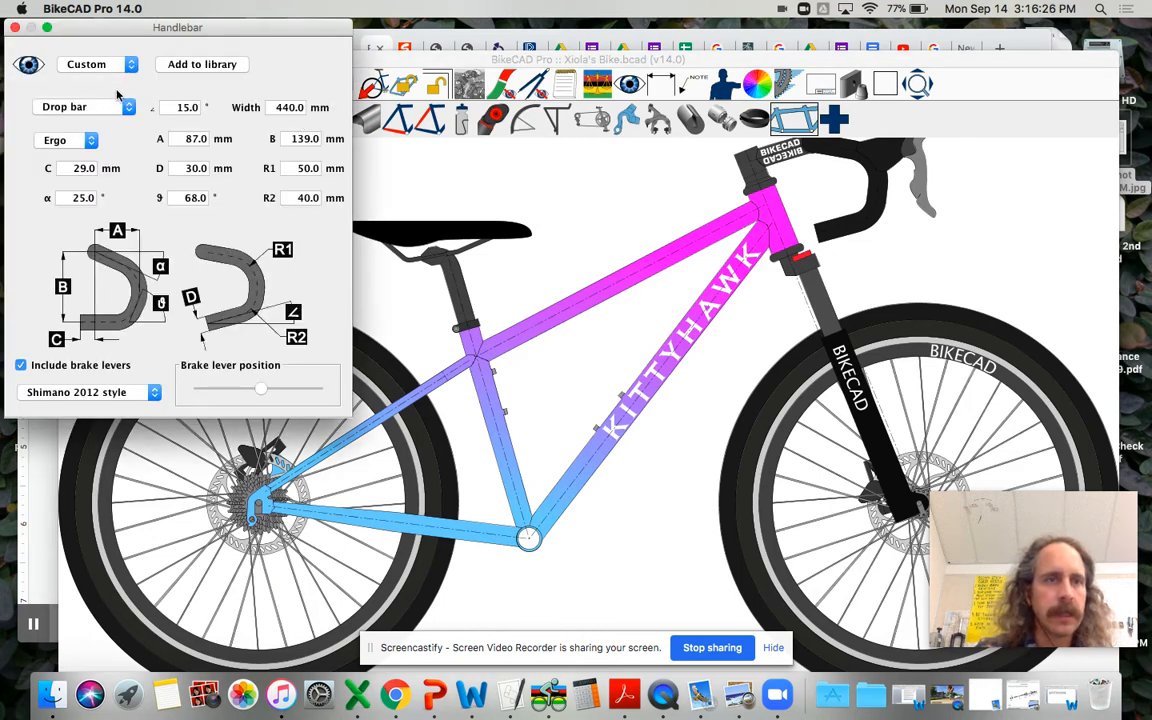
left_click(130, 64)
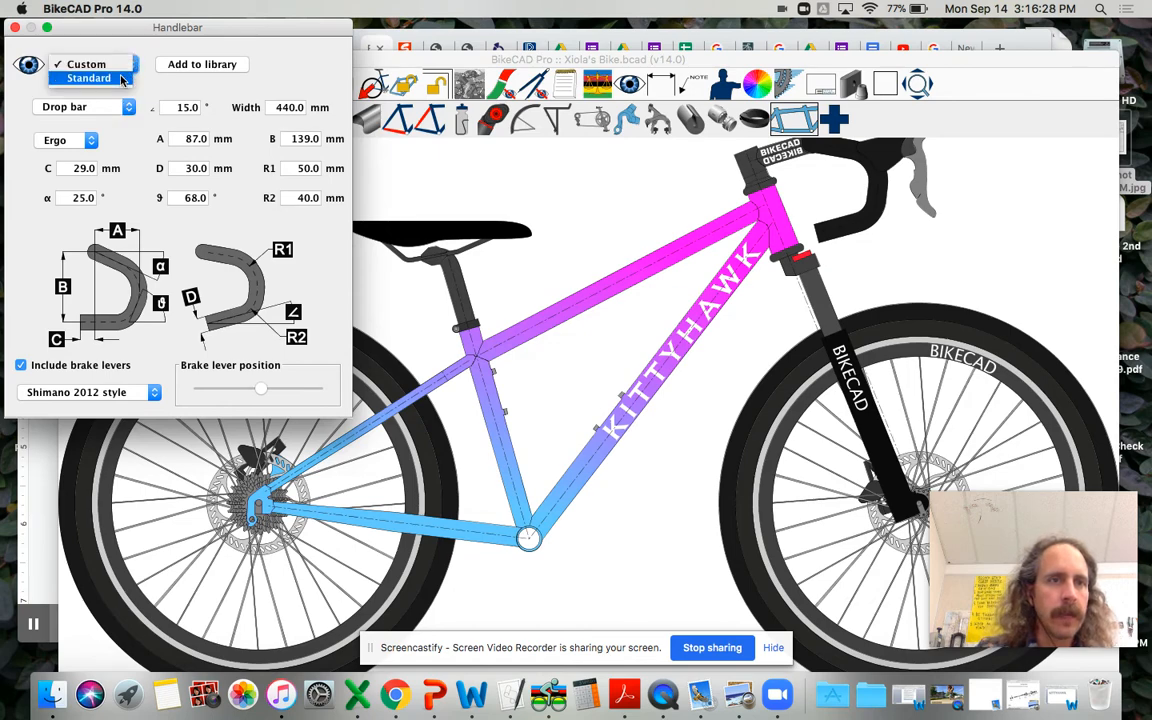
left_click(100, 77)
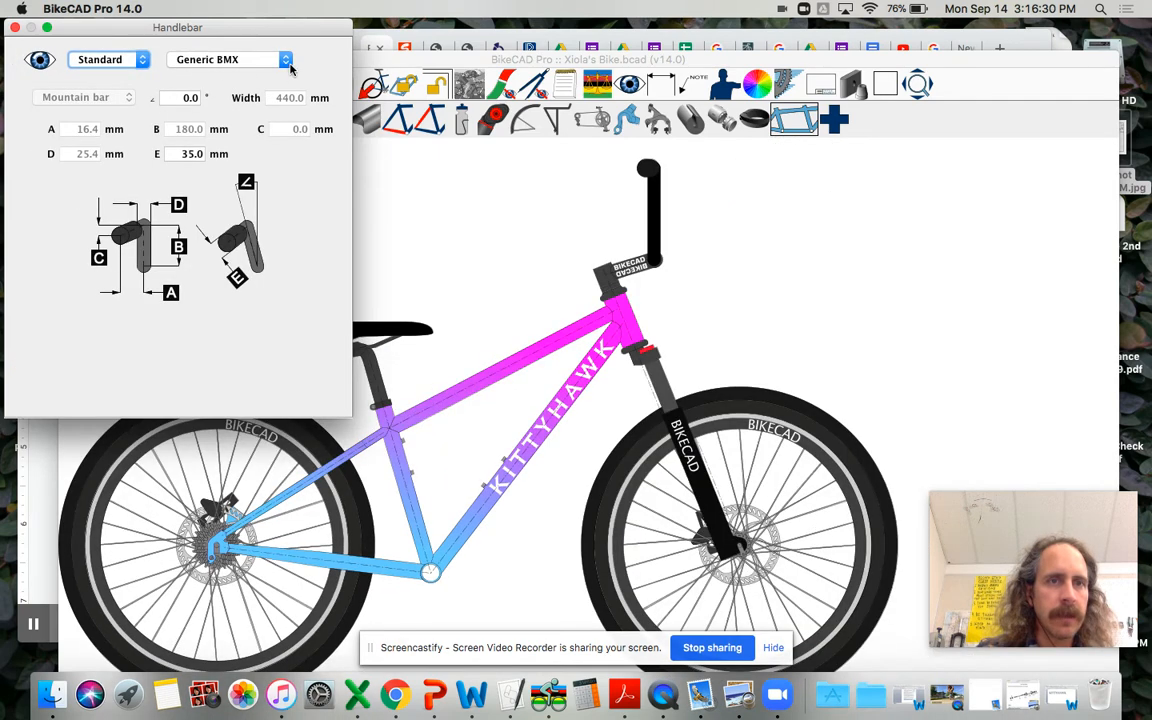
left_click(285, 61)
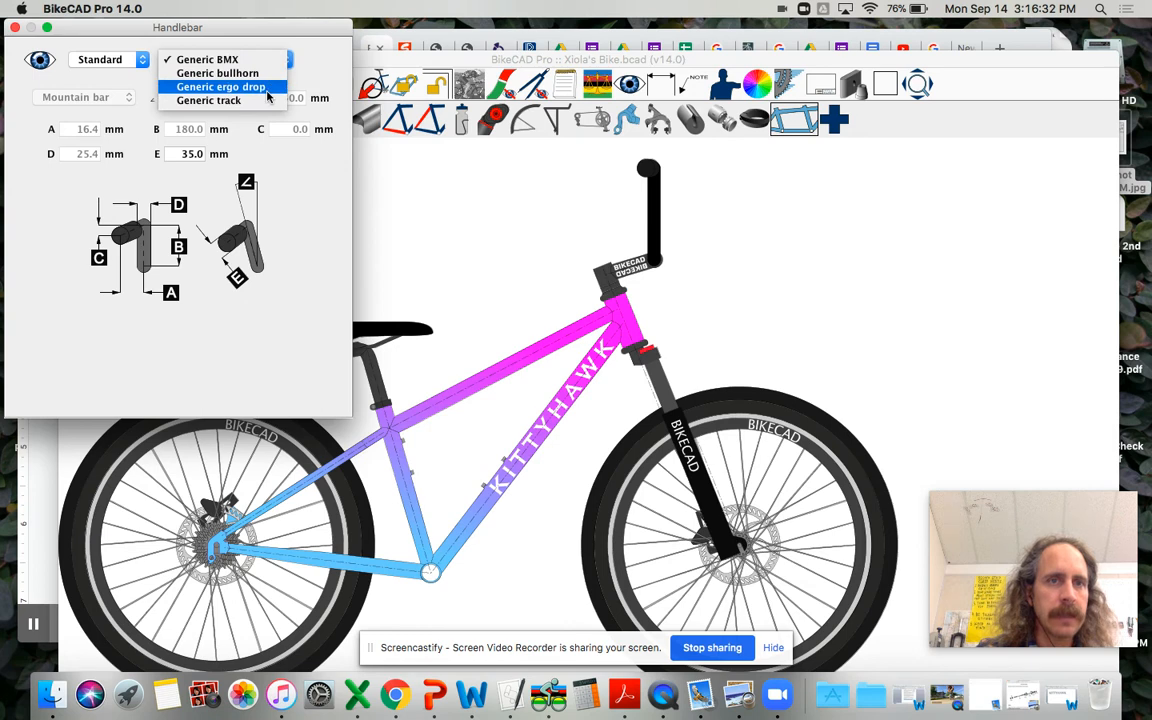
left_click(142, 61)
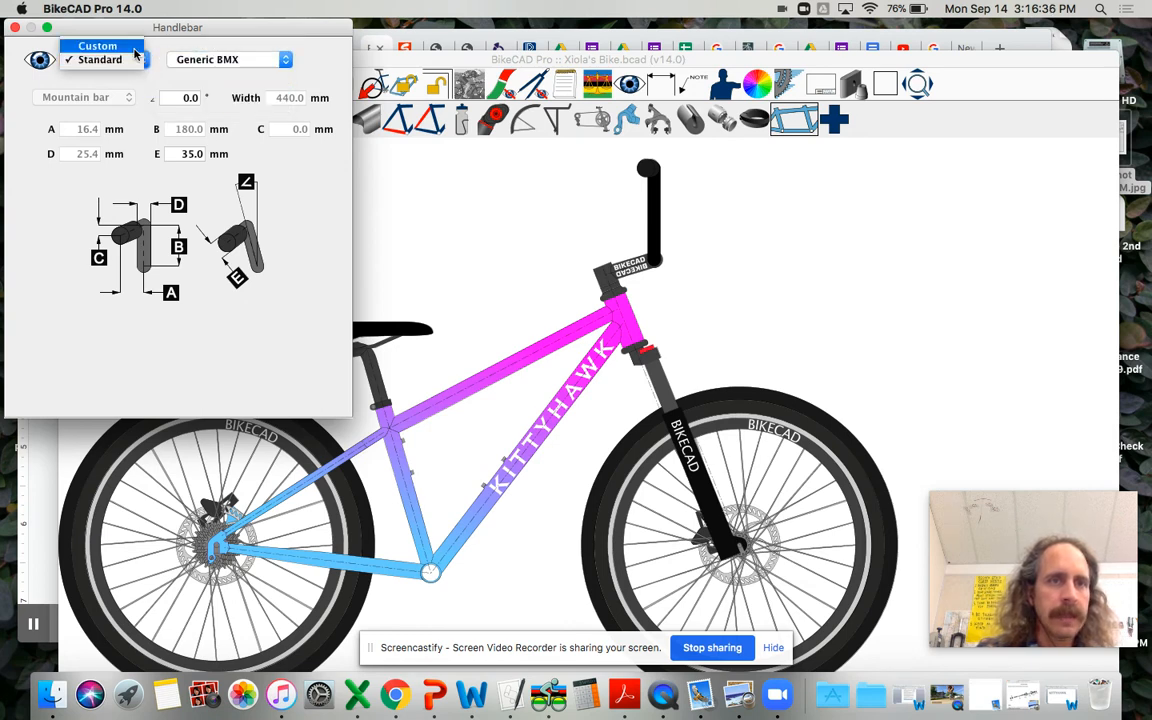
left_click(134, 48)
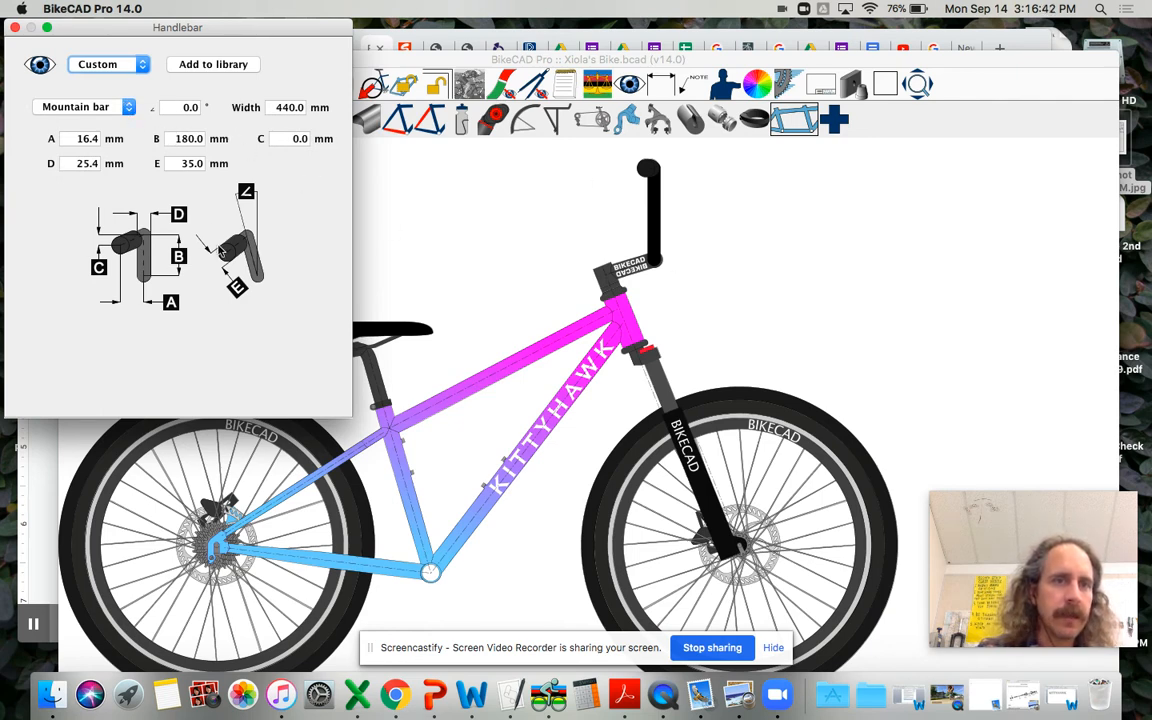
Step: Set the handlebar rise, dimension B, to 50.8 mm
left_click(172, 138)
left_click_drag(172, 138, 204, 139)
type("50.8")
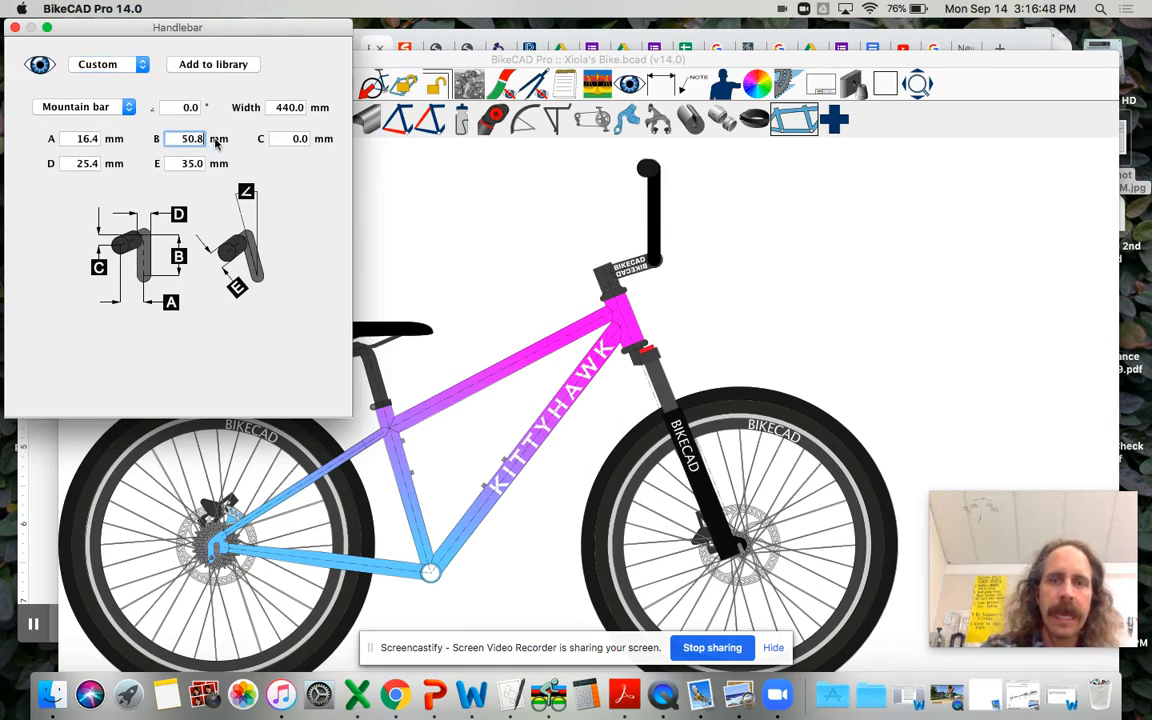
key("Return")
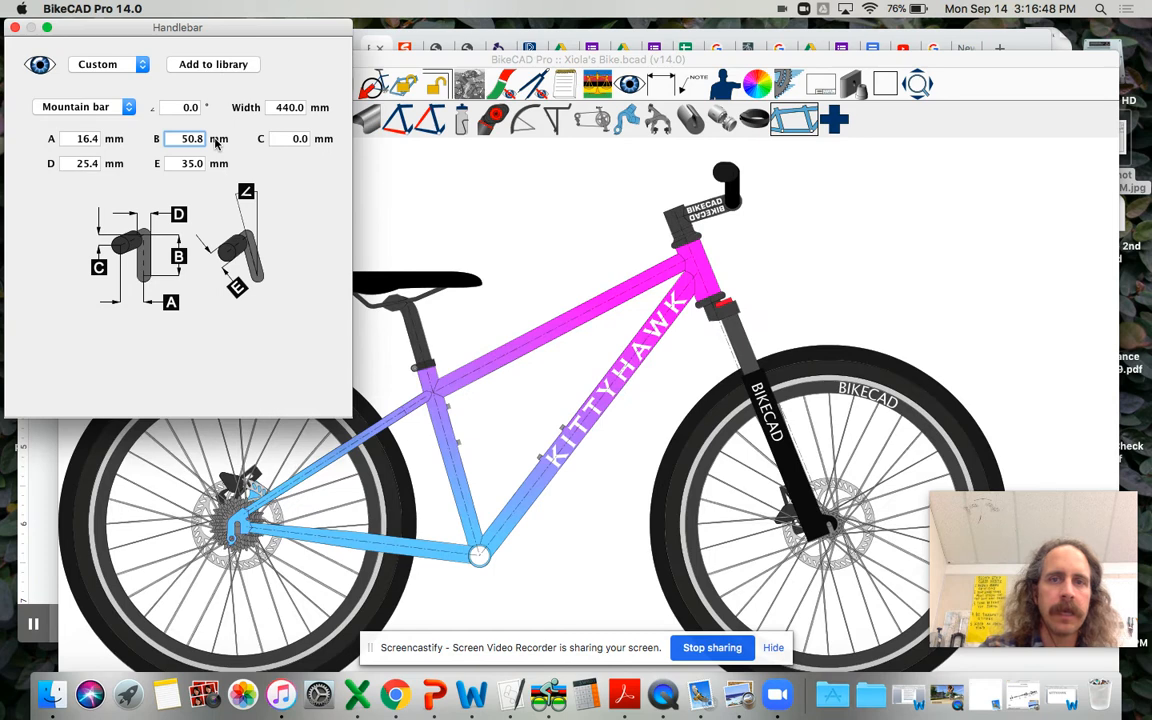
Step: Try a handlebar rise B of 101.6 mm, and restore it to 50.8 mm
left_click_drag(165, 138, 199, 139)
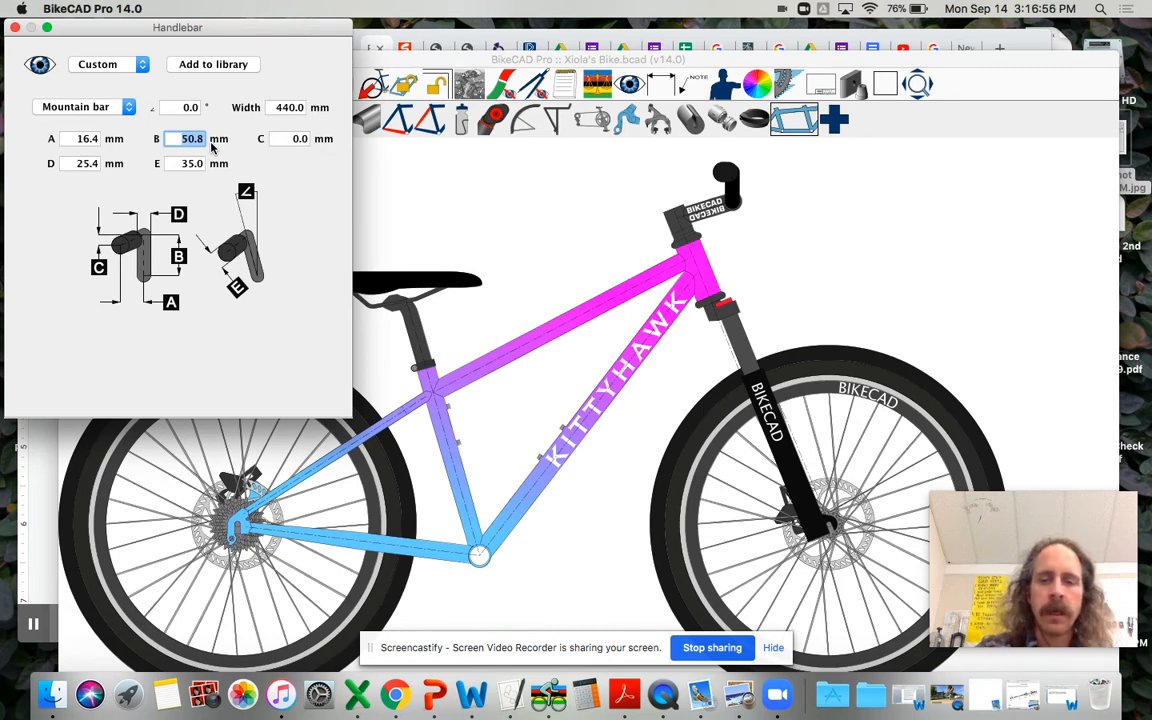
type("1")
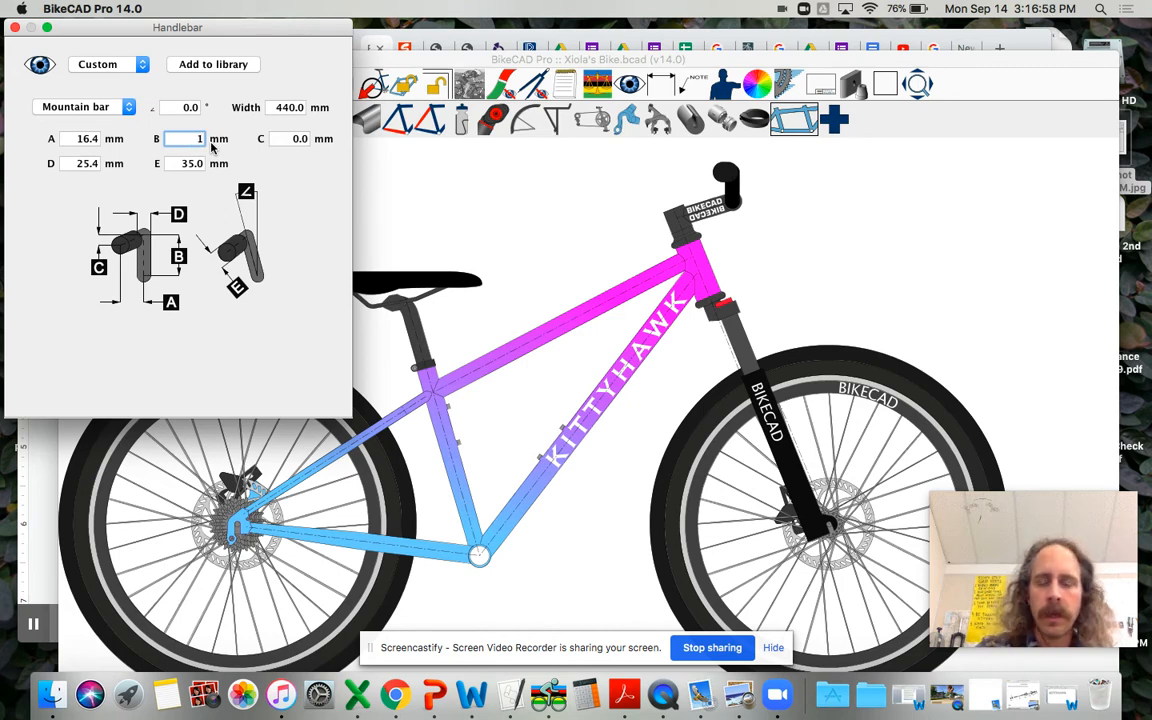
type("01.6")
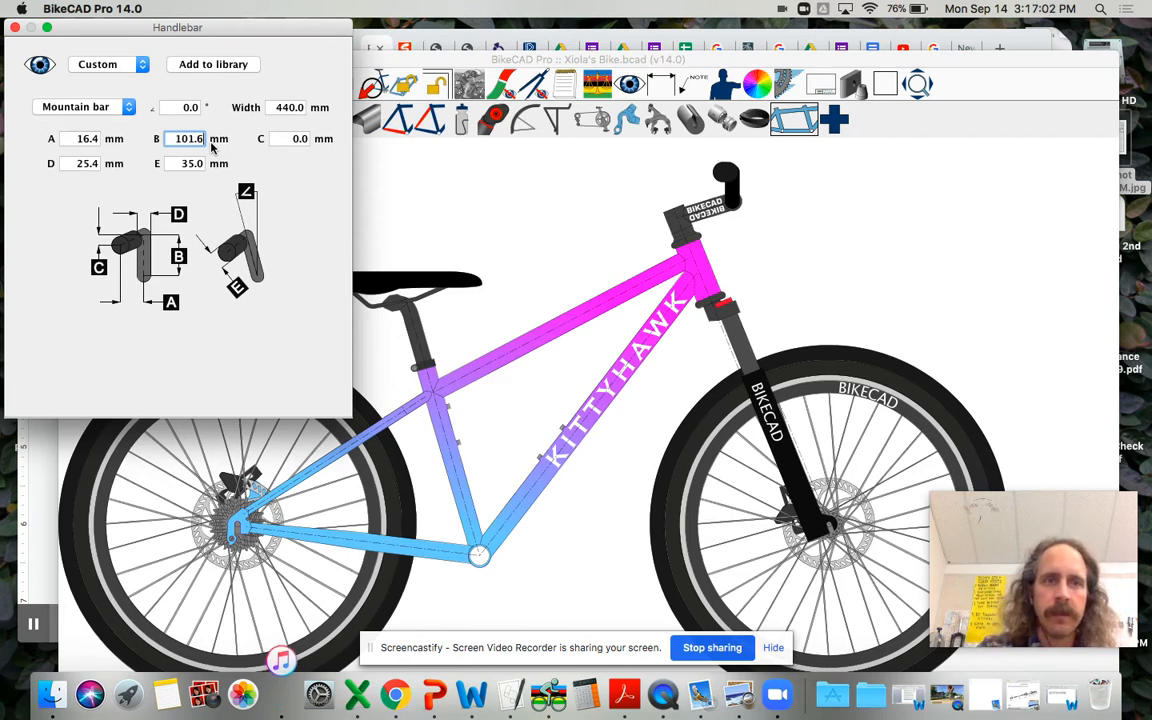
key("Return")
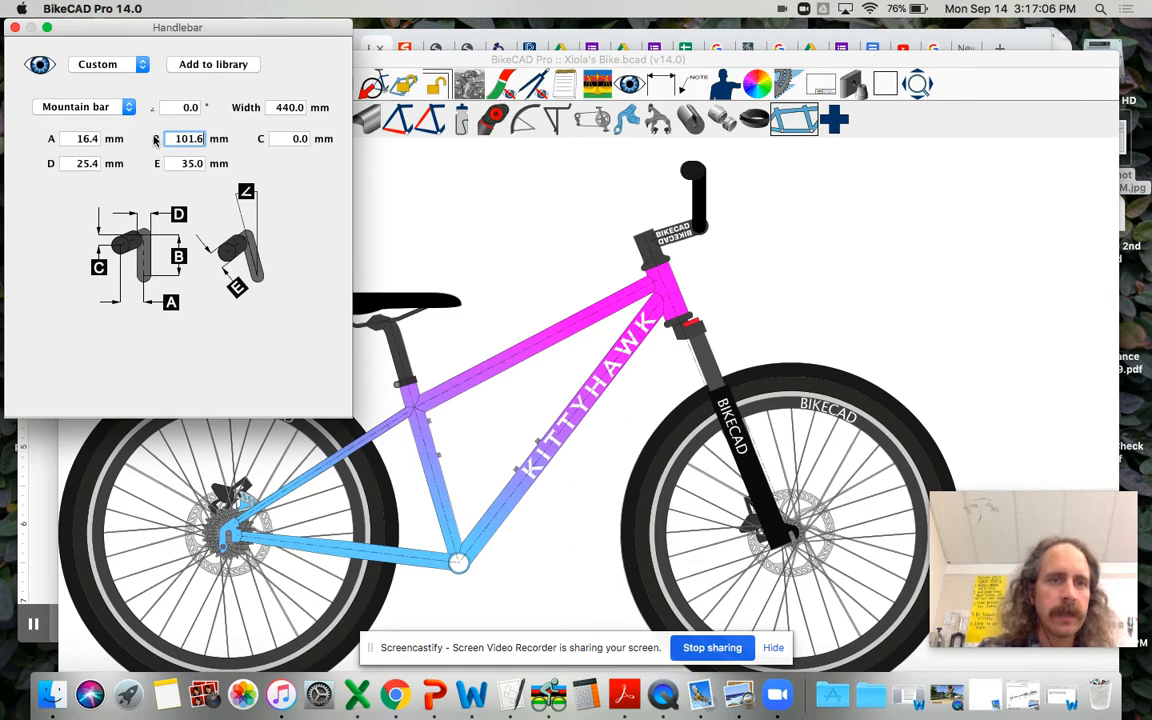
left_click_drag(158, 138, 207, 138)
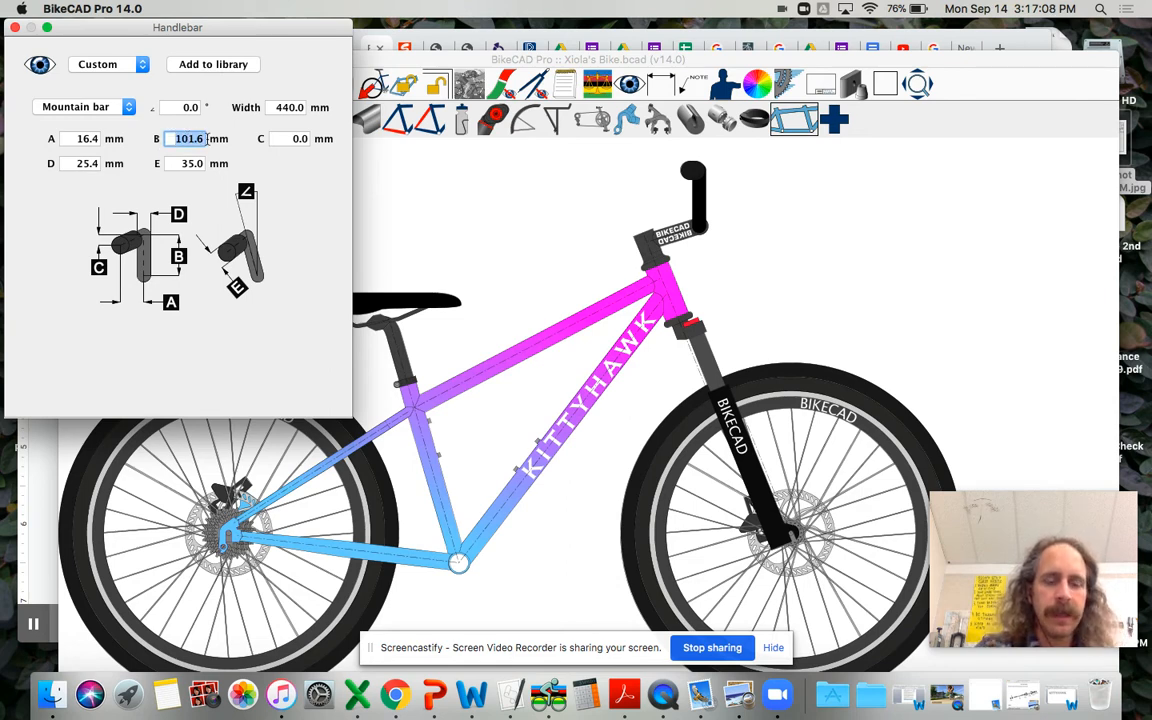
type("50.8")
key("Return")
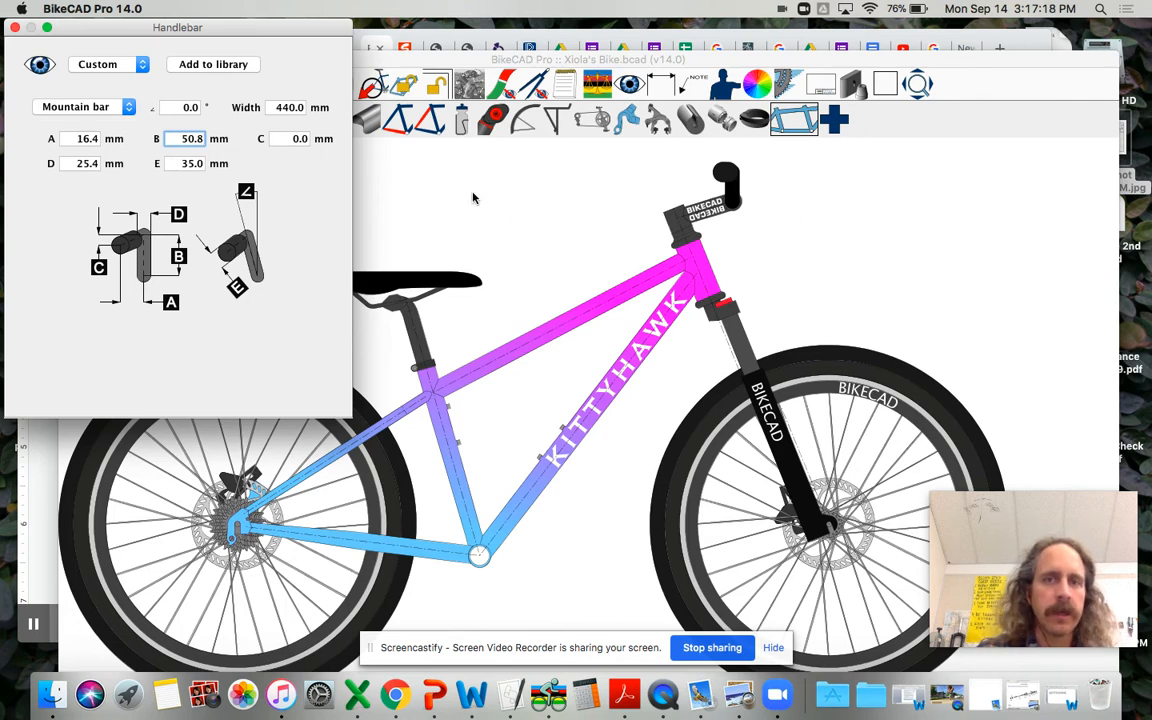
Step: Select the handlebar angle value for editing, and calculate 90 minus the 68° head angle in Calculator
double_click(179, 107)
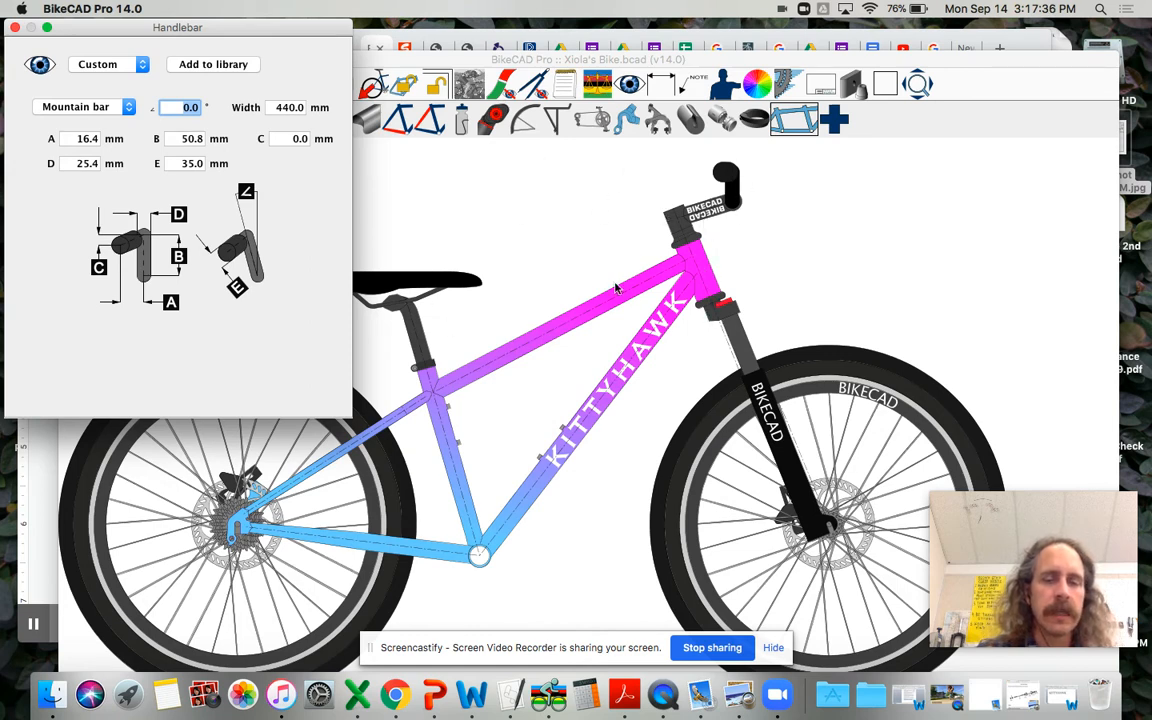
left_click(592, 705)
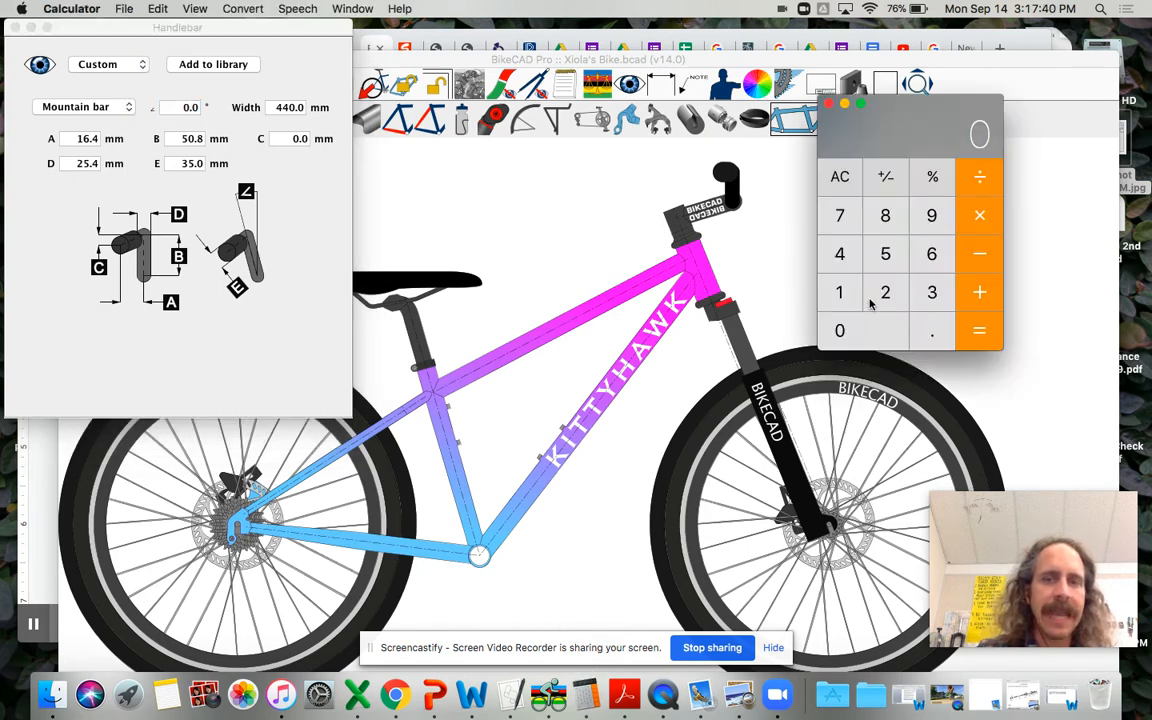
left_click(931, 215)
left_click(874, 345)
left_click(979, 253)
left_click(918, 255)
left_click(885, 215)
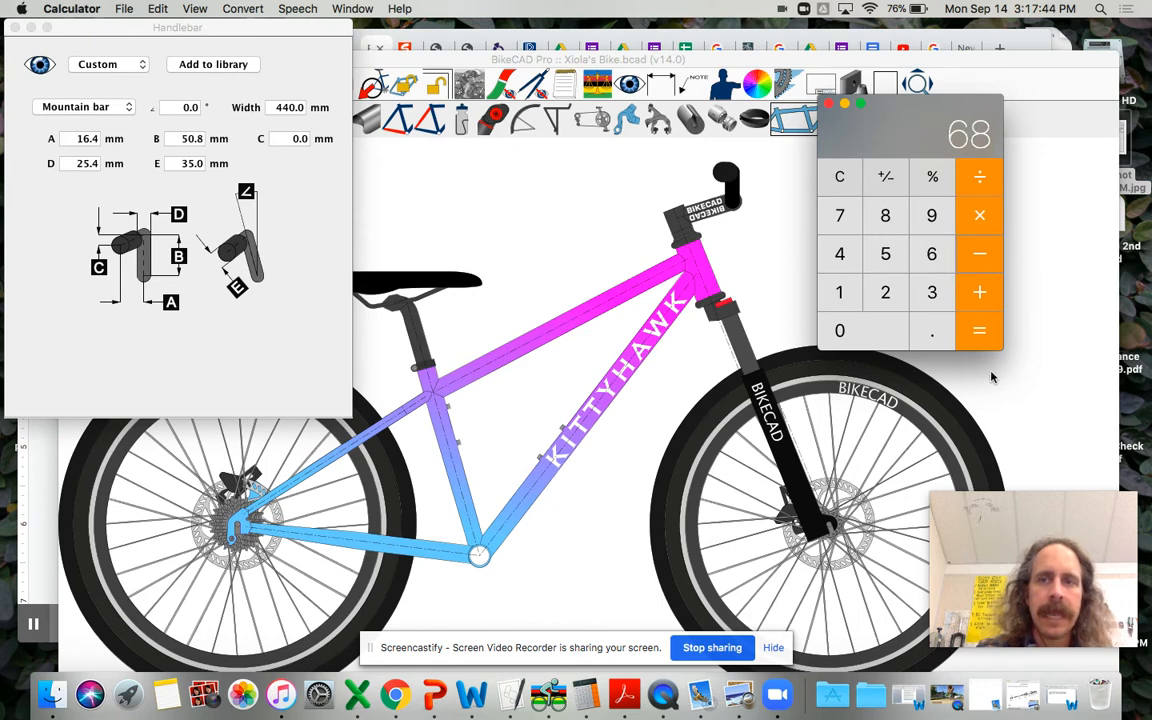
left_click(977, 330)
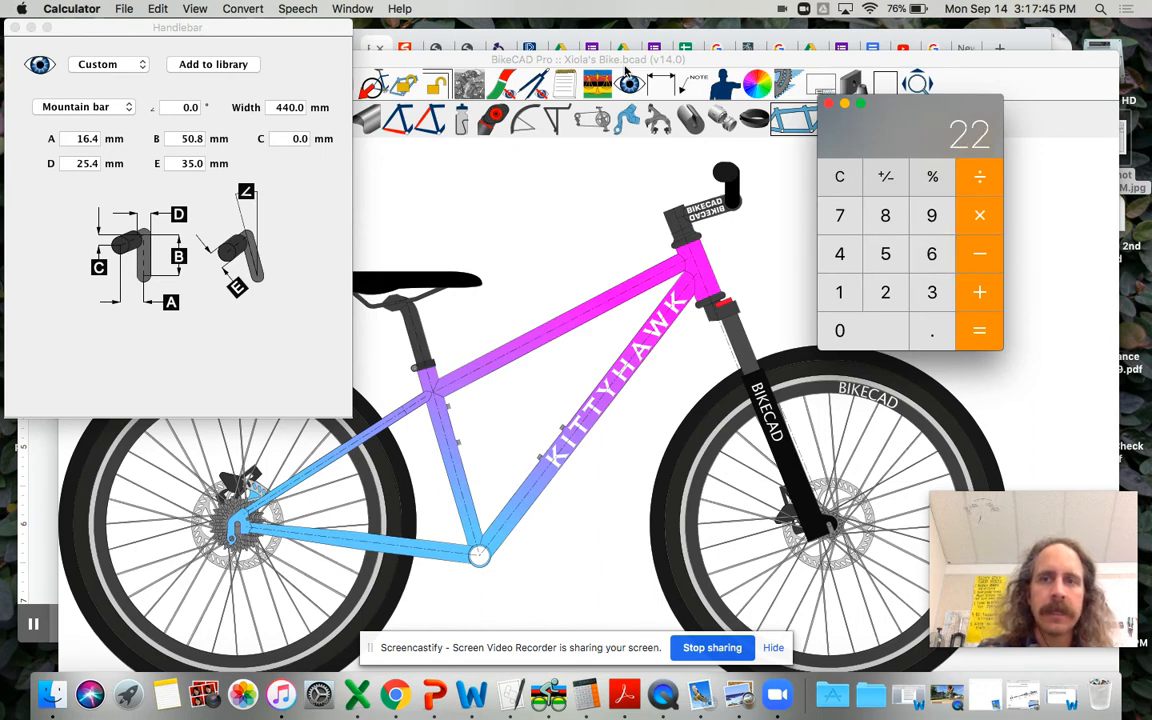
Step: Set the mountain handlebar's angle to 22° and close the handlebar settings
left_click(176, 106)
left_click_drag(183, 106, 214, 113)
type("22")
key("Return")
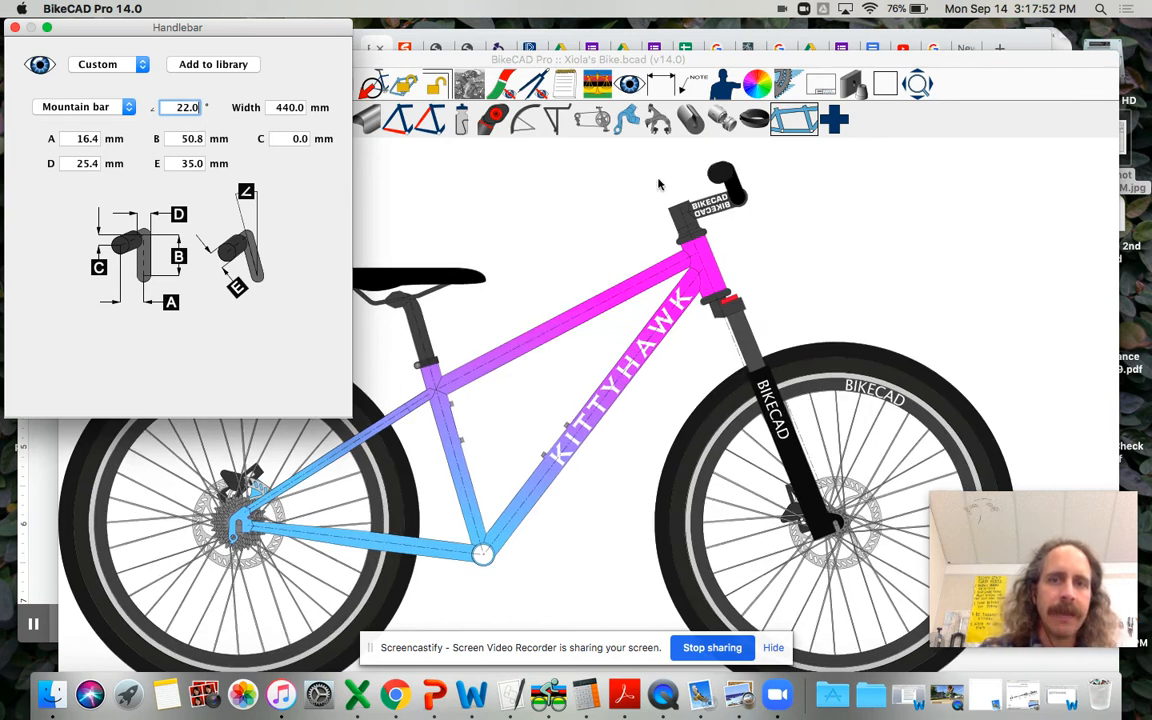
left_click(14, 28)
Step: Set the stem length L to 50 mm and close the stem settings
left_click(246, 114)
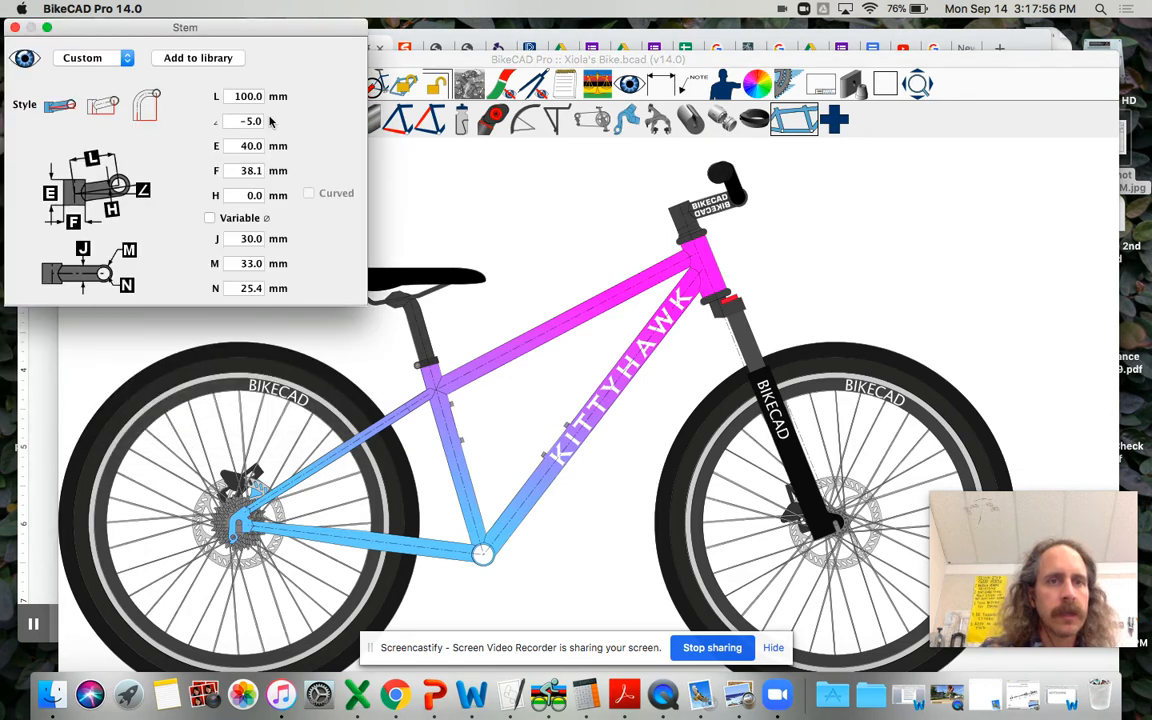
double_click(234, 95)
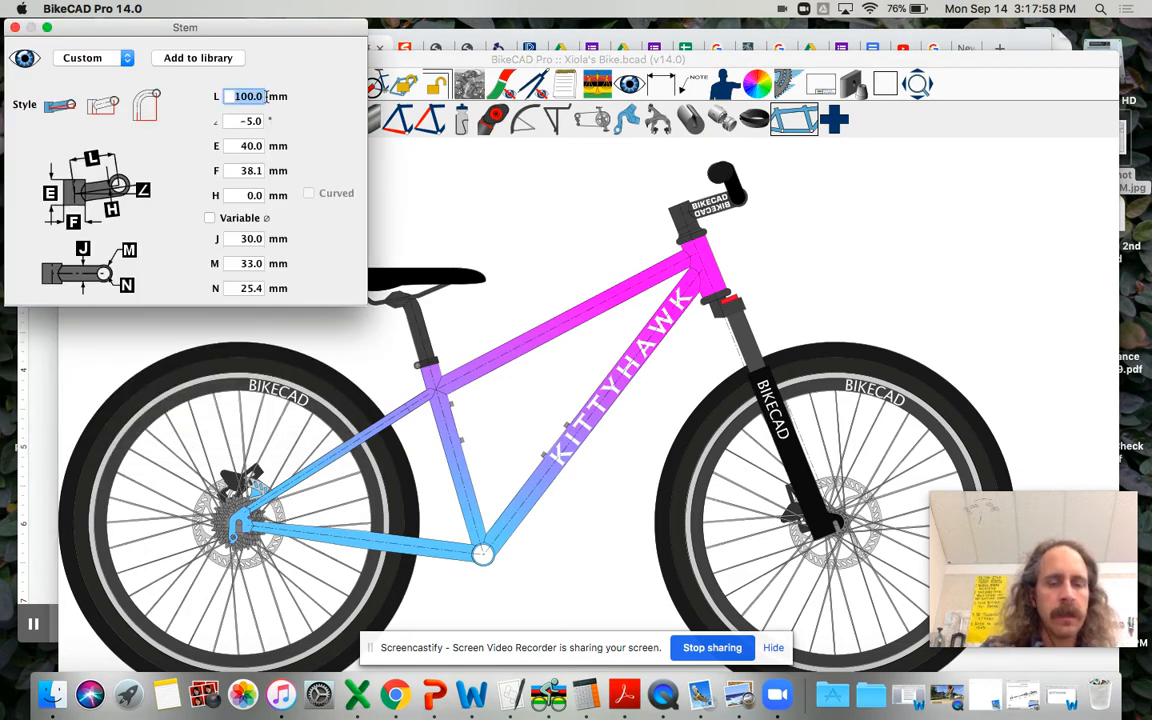
type("50")
key("Return")
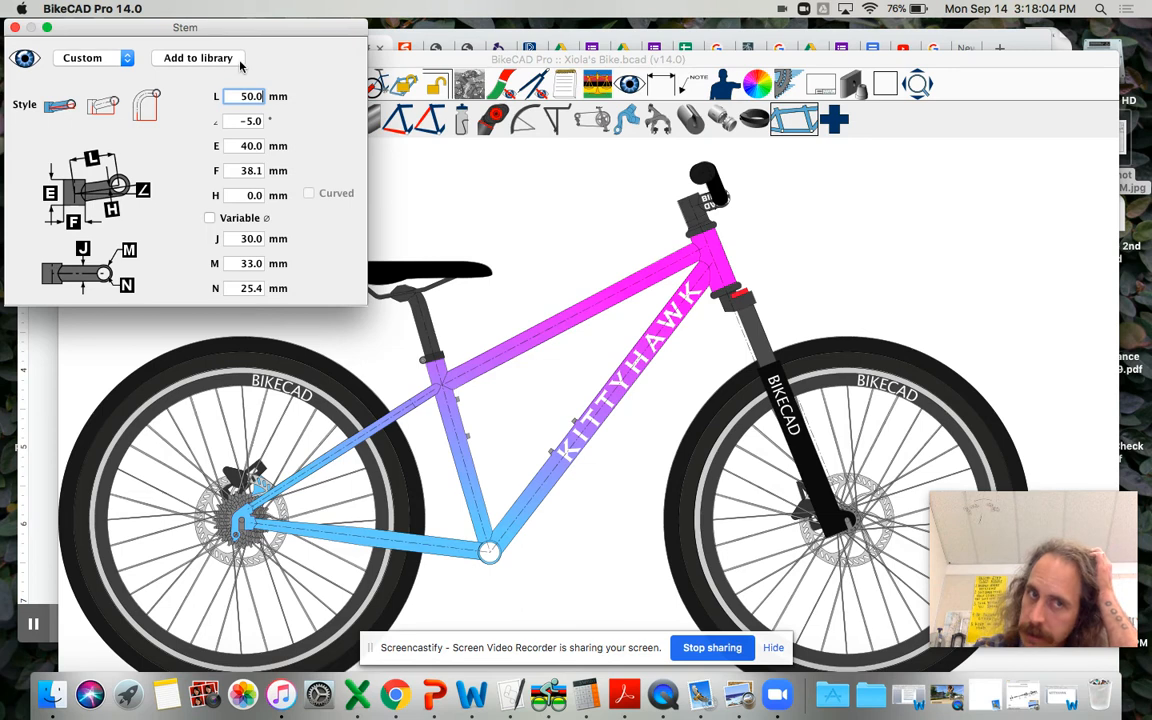
left_click(15, 30)
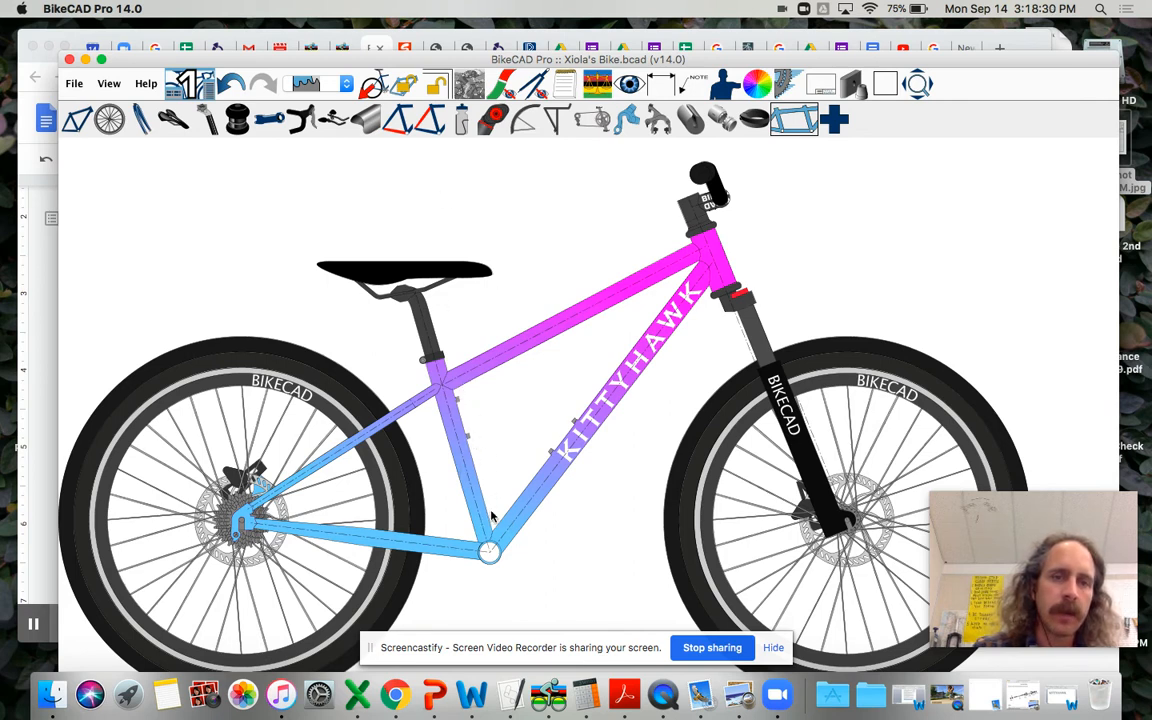
Step: Show the water bottles on the bike and remove bottle 2 from the seat tube
left_click(462, 121)
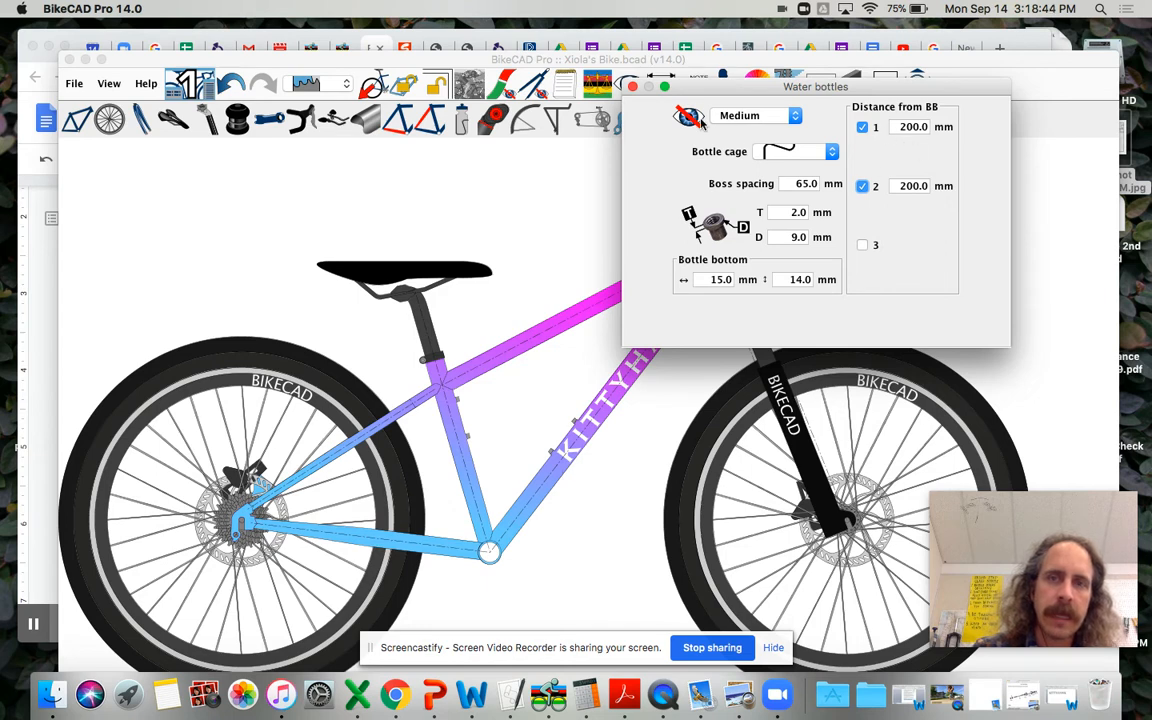
left_click(688, 116)
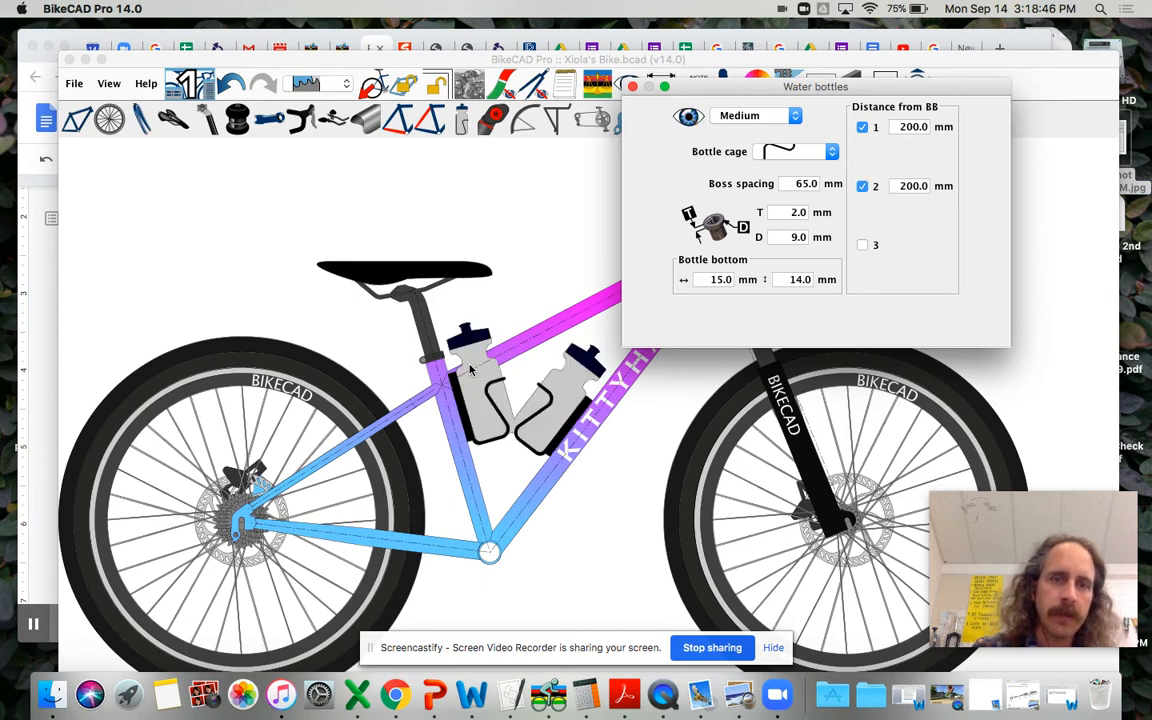
left_click(862, 186)
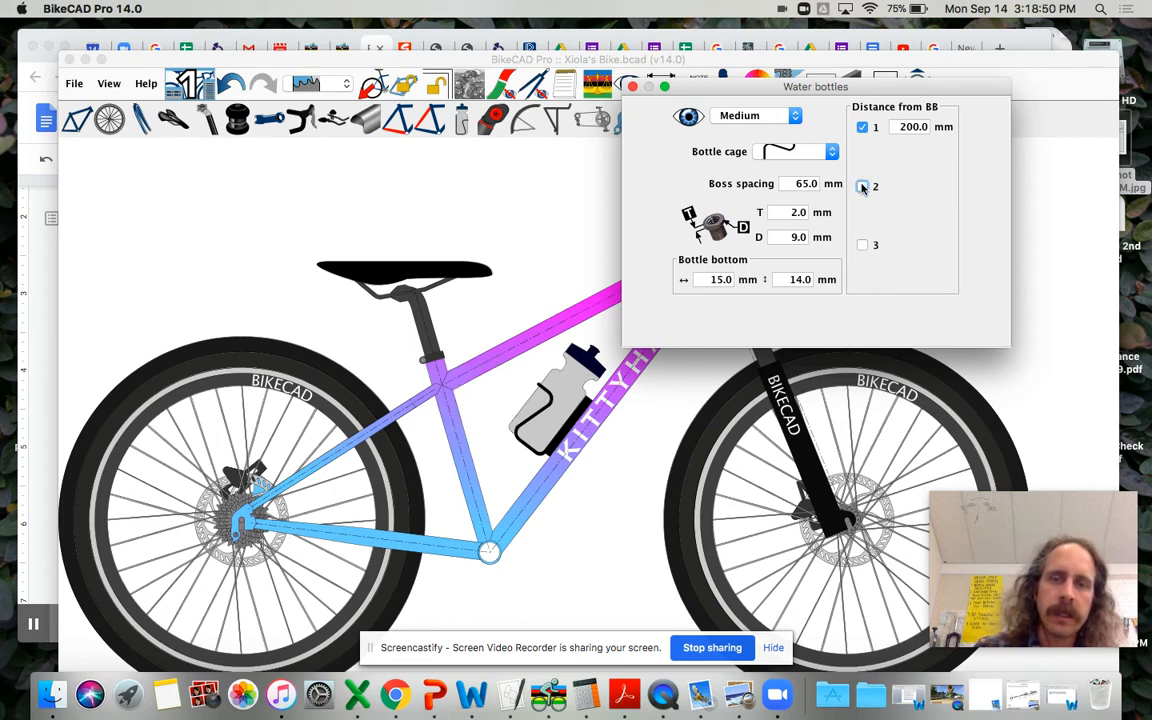
Step: Try a distance from the bottom bracket of 150 mm for water bottle 1
left_click(897, 126)
left_click_drag(903, 126, 942, 131)
type("15")
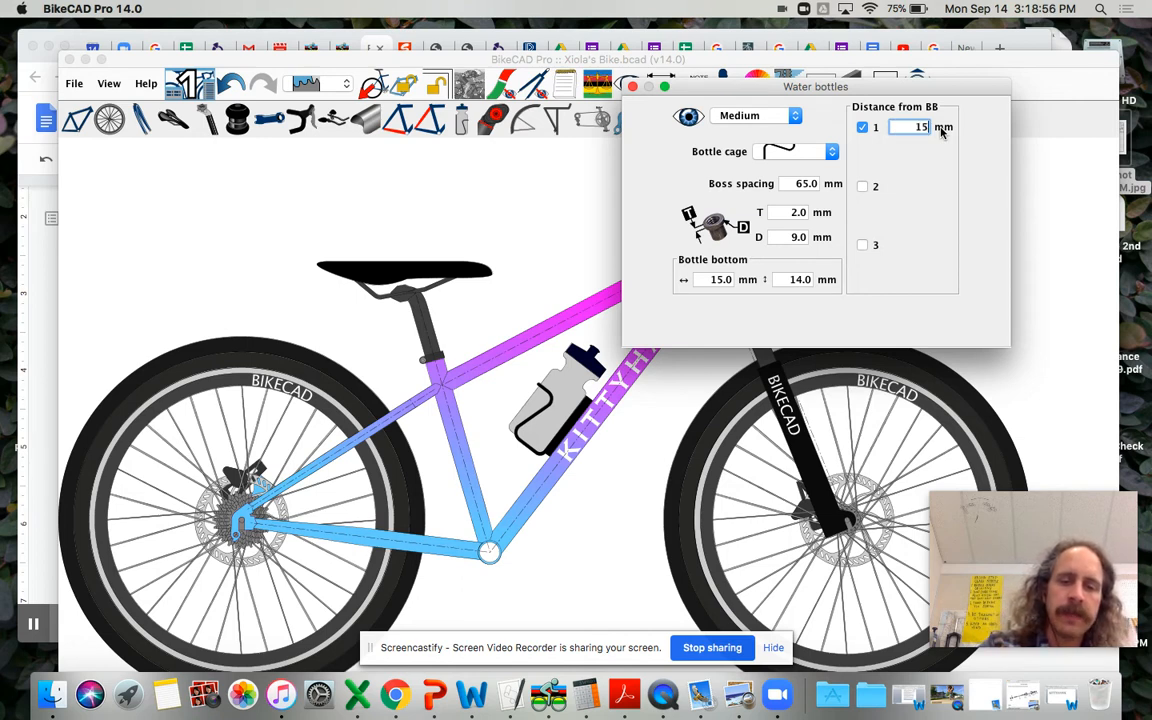
type("0")
key("Return")
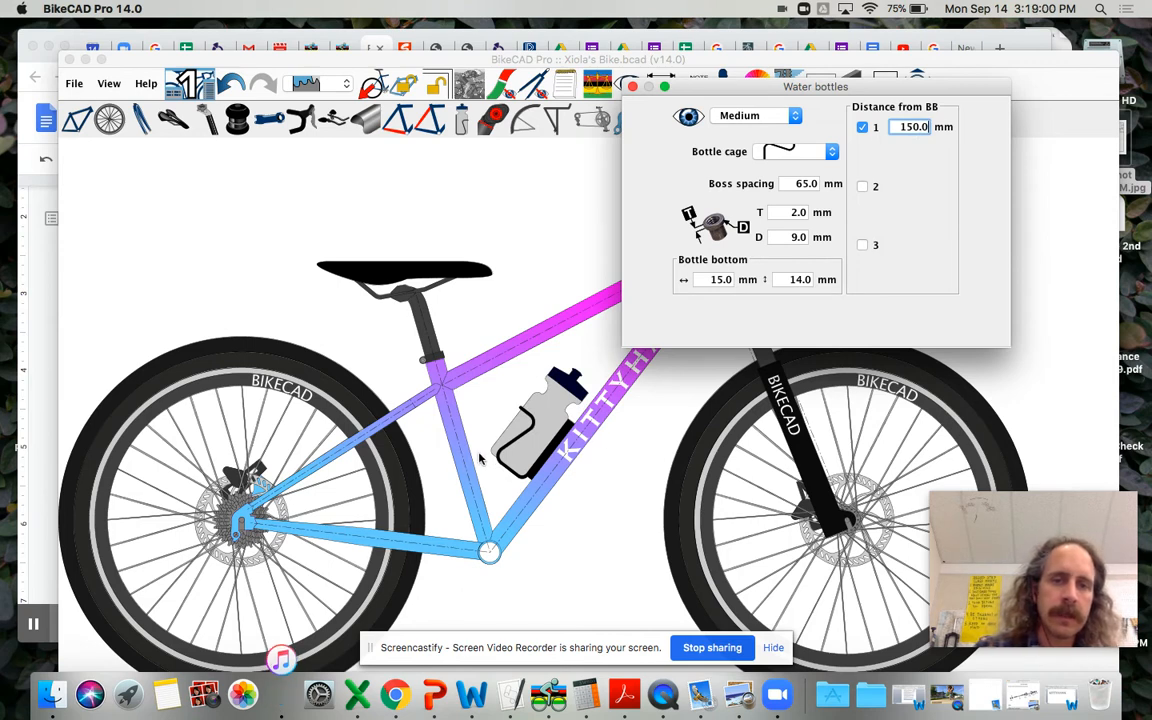
Step: Set water bottle 1's distance from the bottom bracket to 125 mm, keeping the wire-style bottle cage, and close the water bottle settings
double_click(928, 126)
type("125")
key("Return")
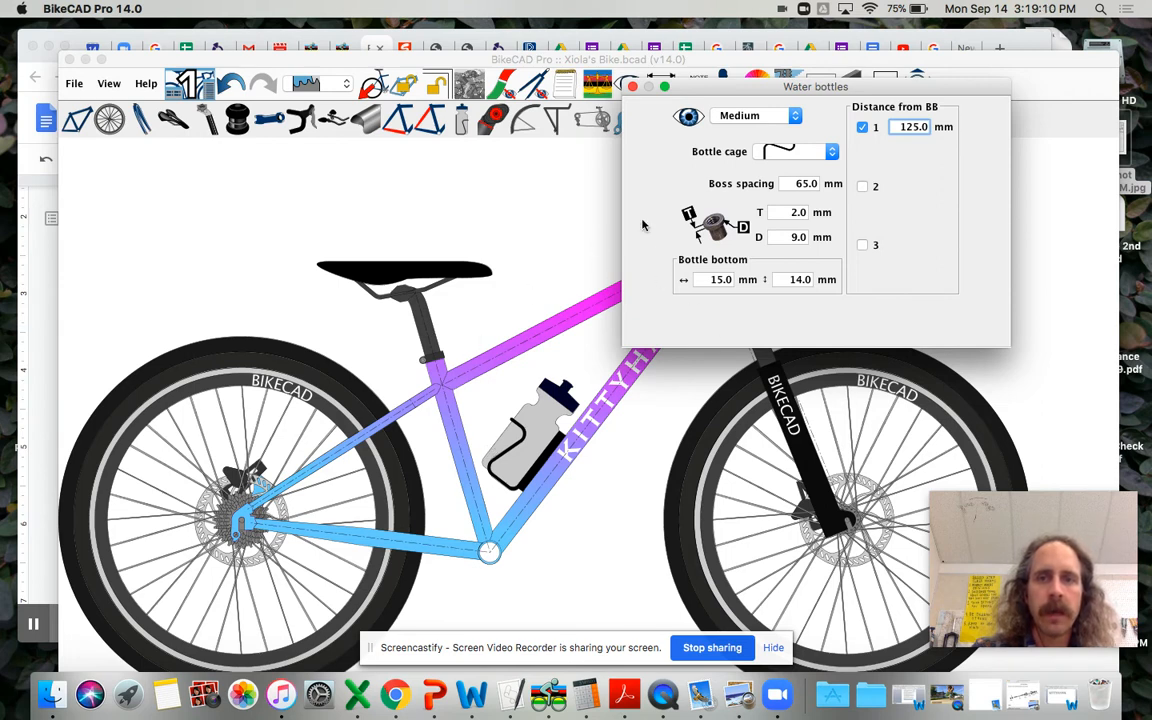
left_click(831, 151)
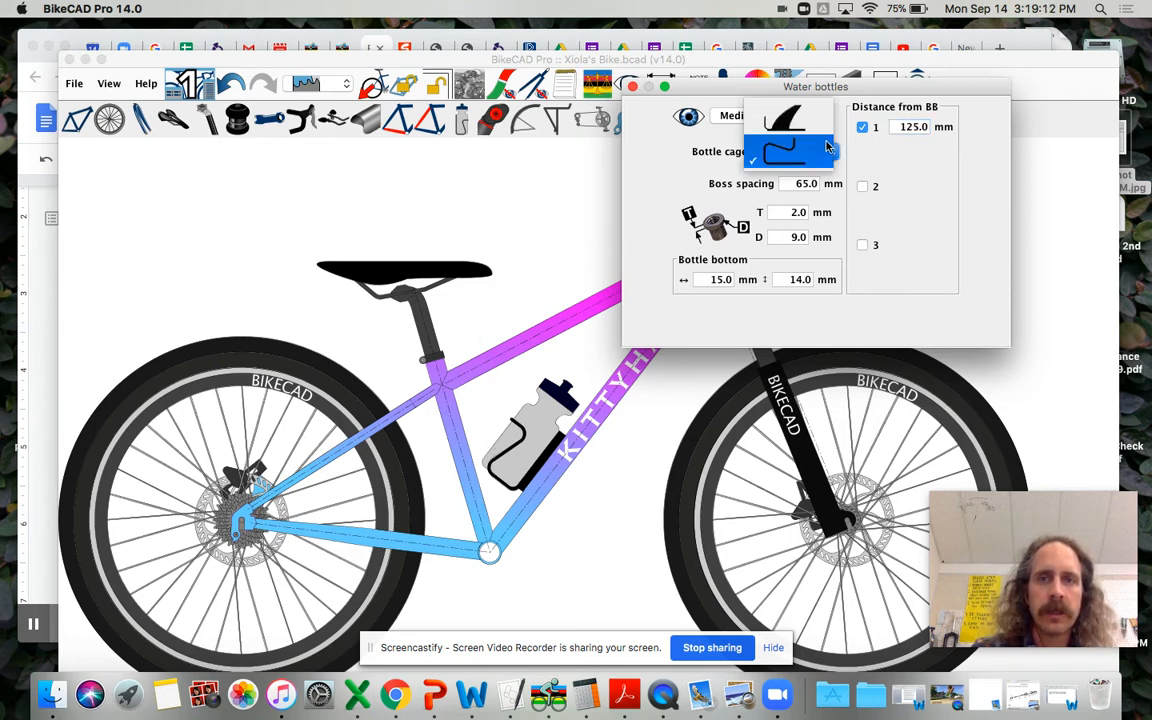
left_click(765, 153)
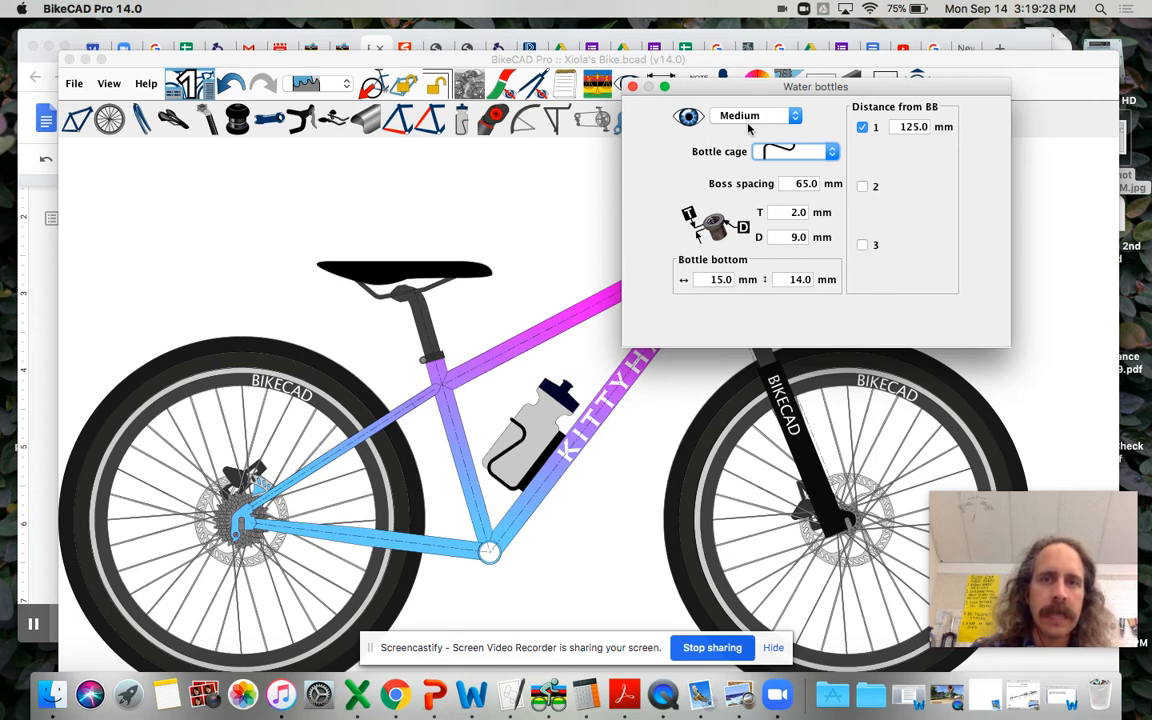
left_click(632, 88)
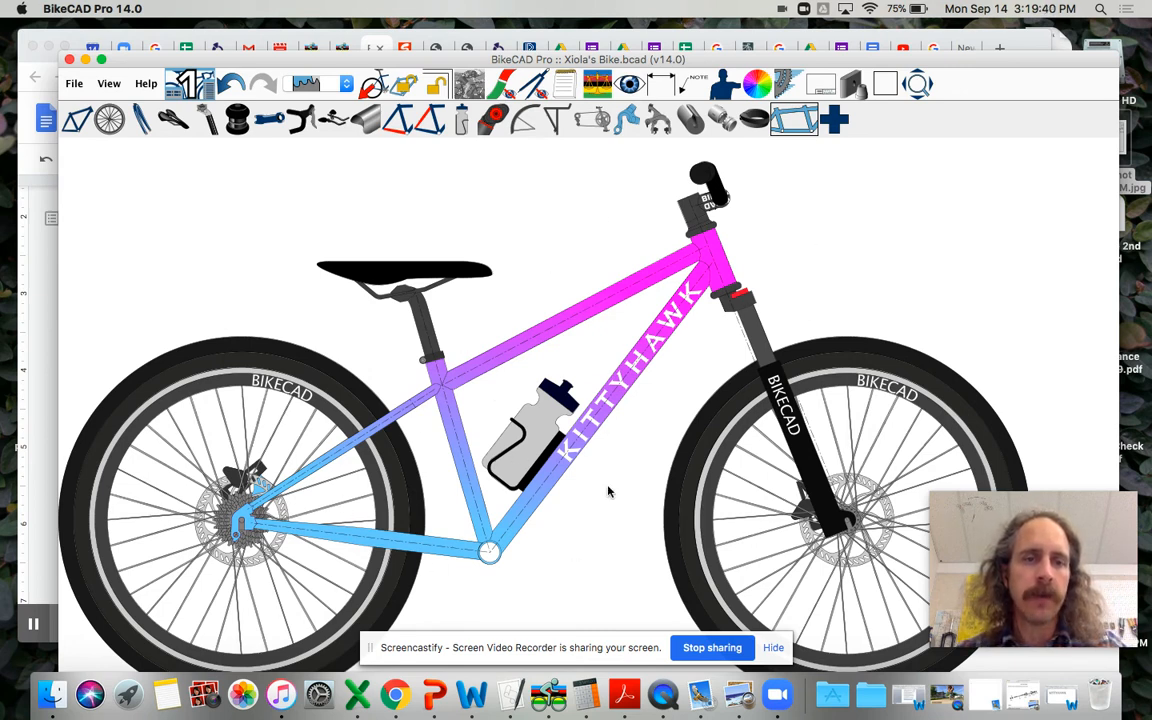
Step: In the drivetrain's crankset settings, reduce the chainrings to 1 and set the big ring to 40 teeth
left_click(539, 113)
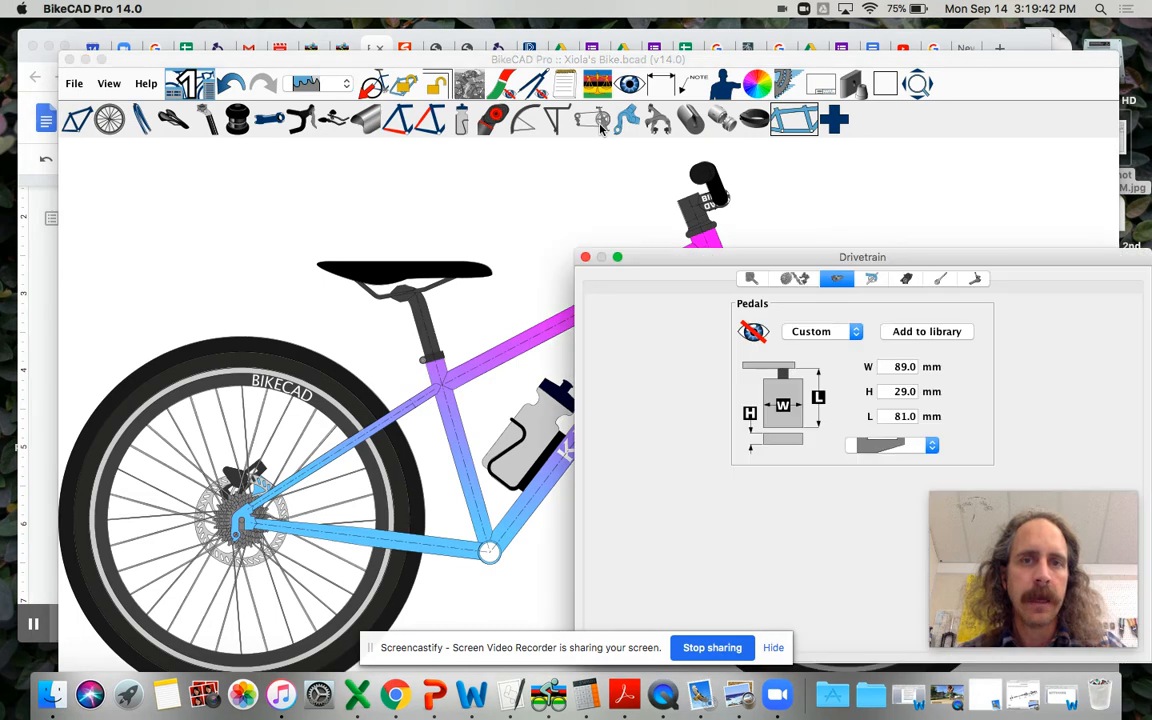
left_click(752, 274)
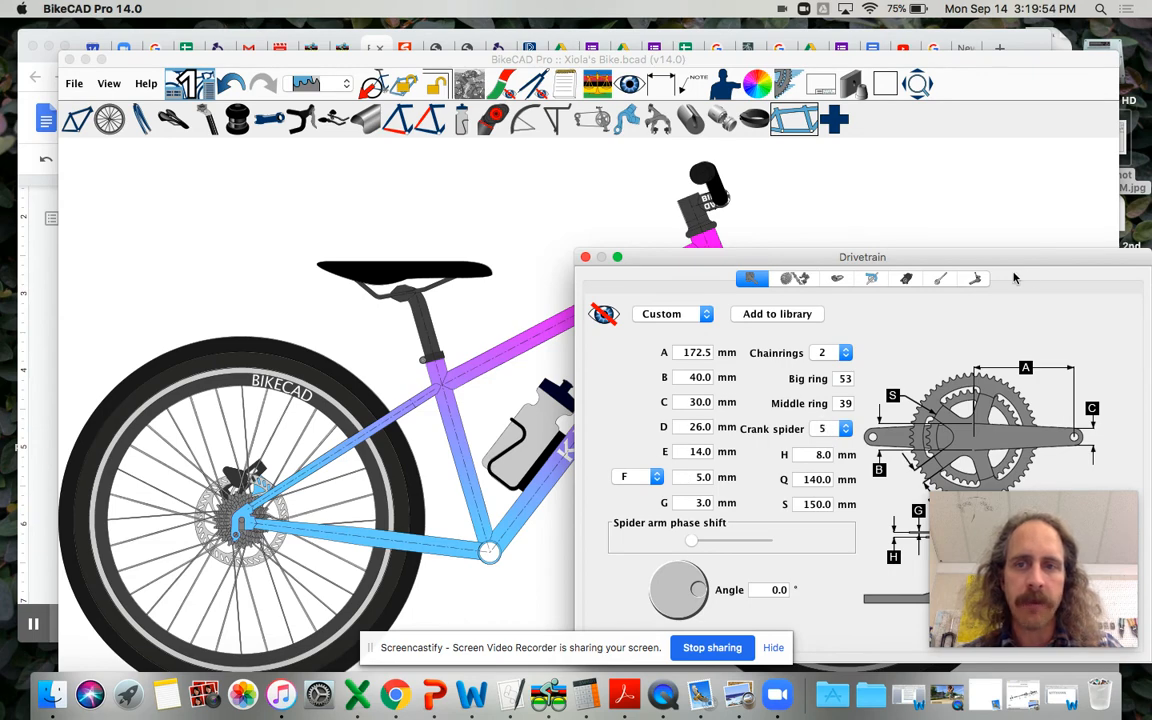
left_click_drag(1032, 263, 890, 221)
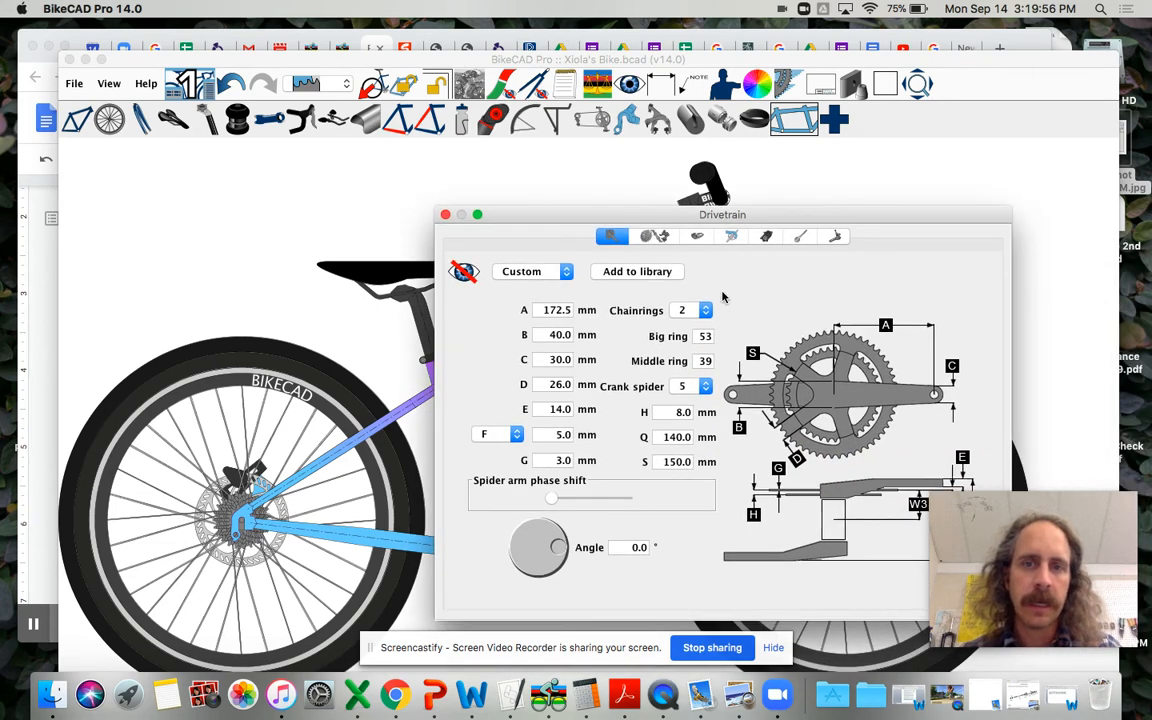
left_click(699, 311)
left_click(682, 296)
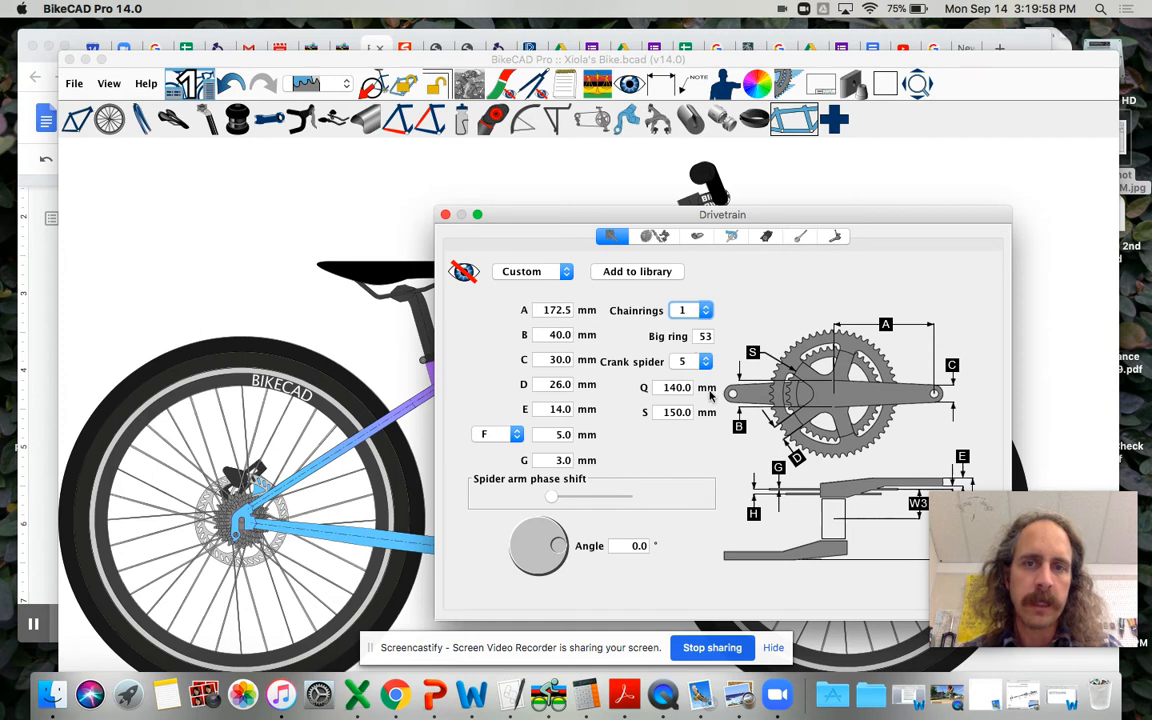
double_click(703, 336)
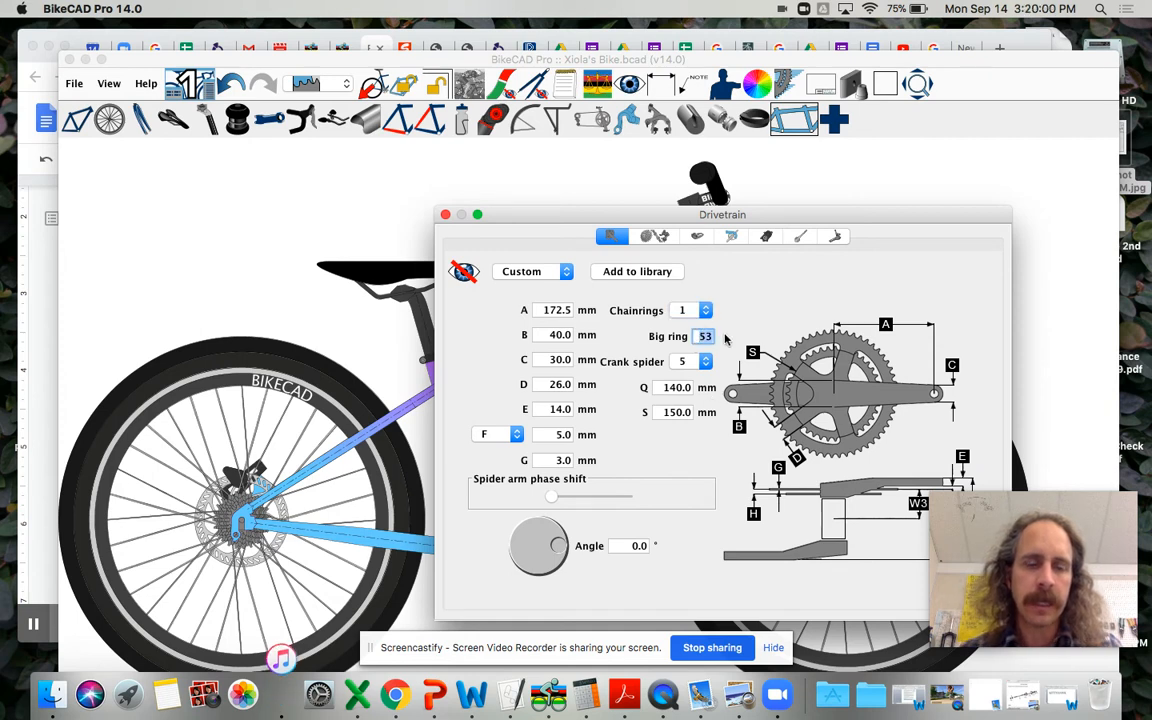
type("40")
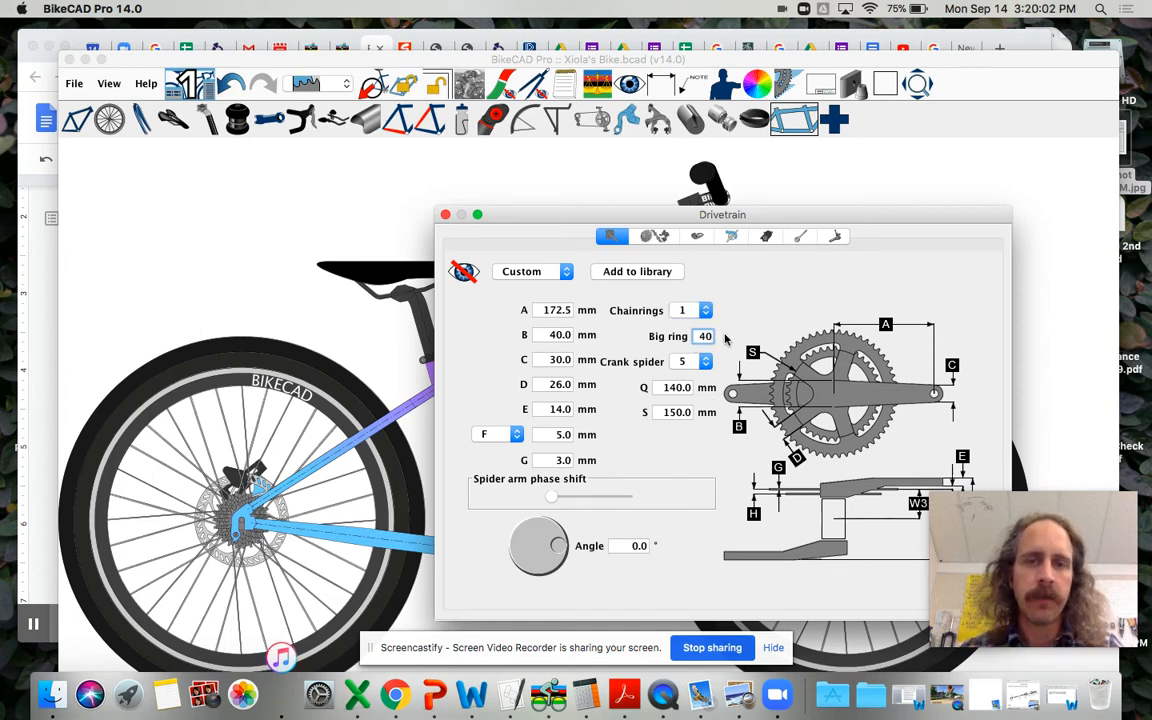
Step: Try crank arm length A at 152 mm, and replace it with 170 mm
double_click(552, 310)
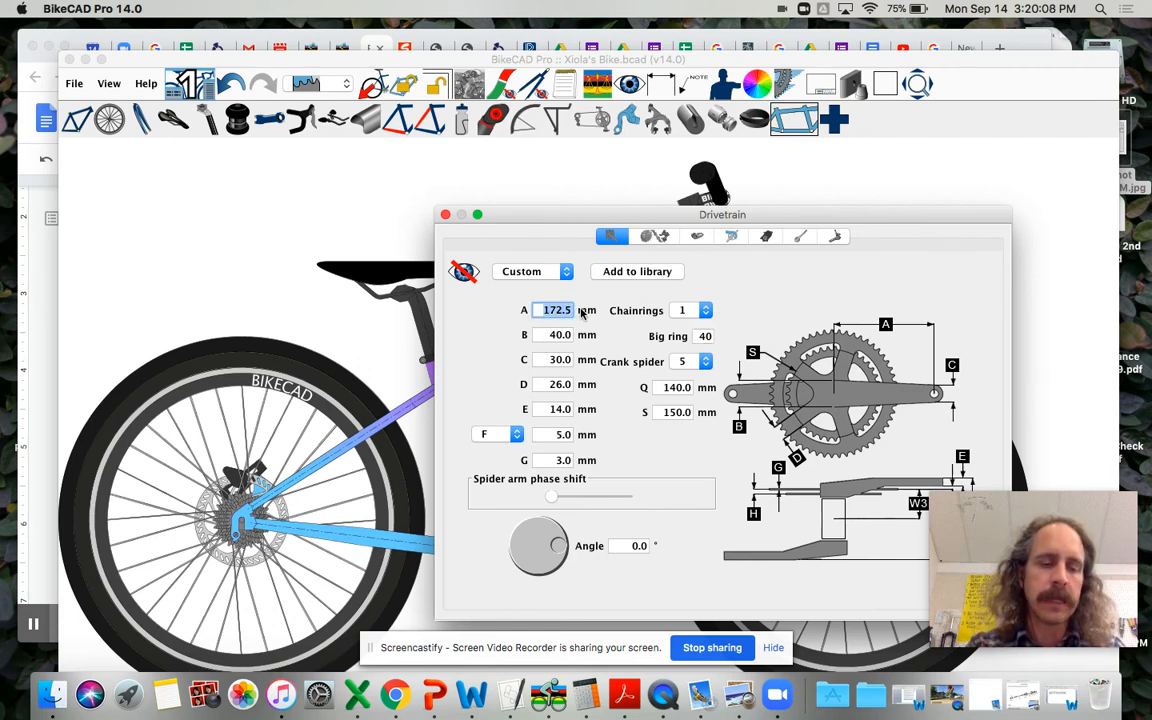
type("152")
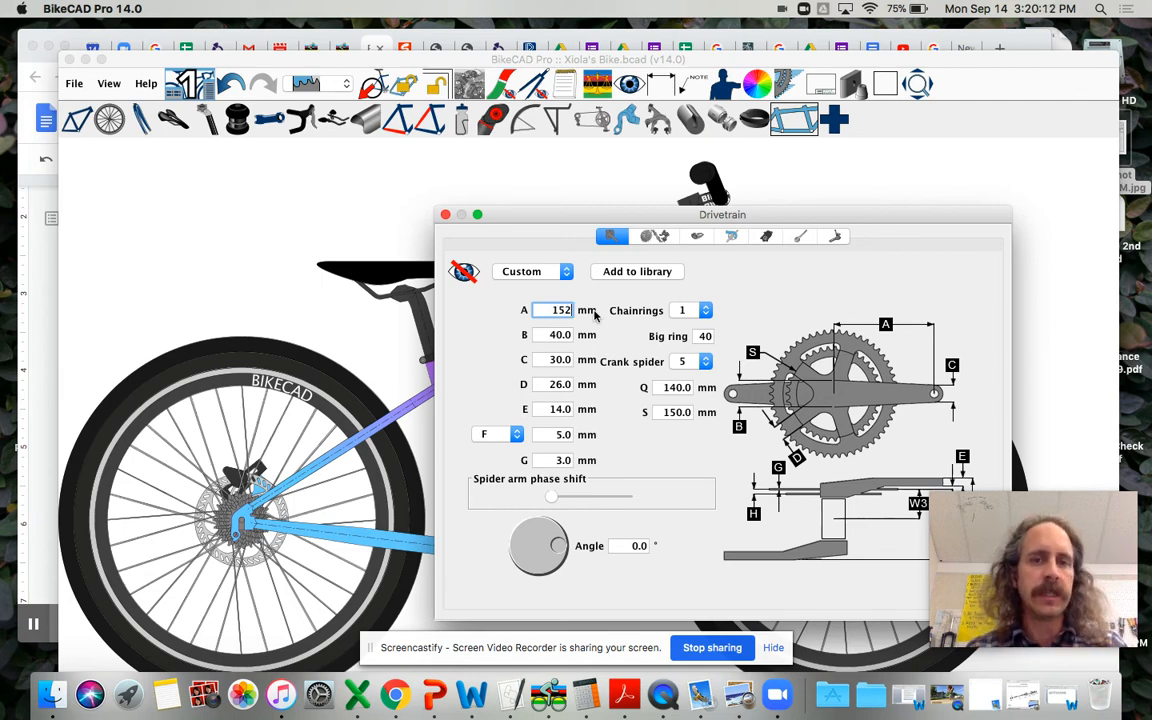
left_click_drag(548, 310, 586, 313)
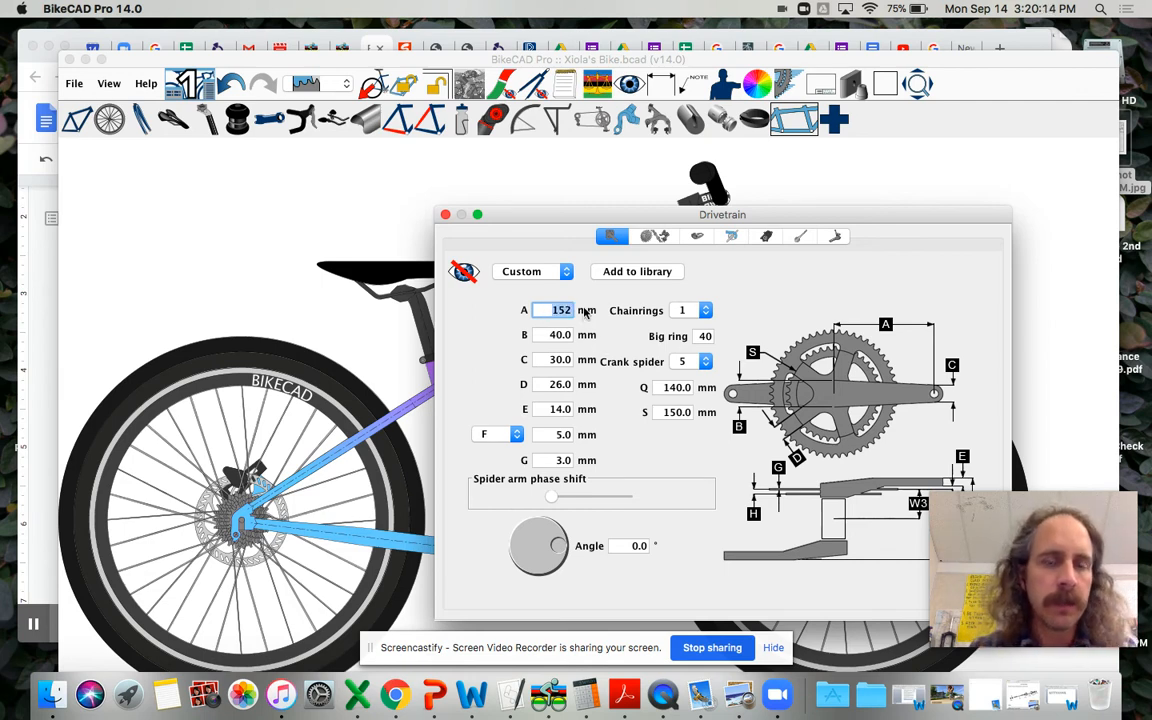
type("175")
key("BackSpace")
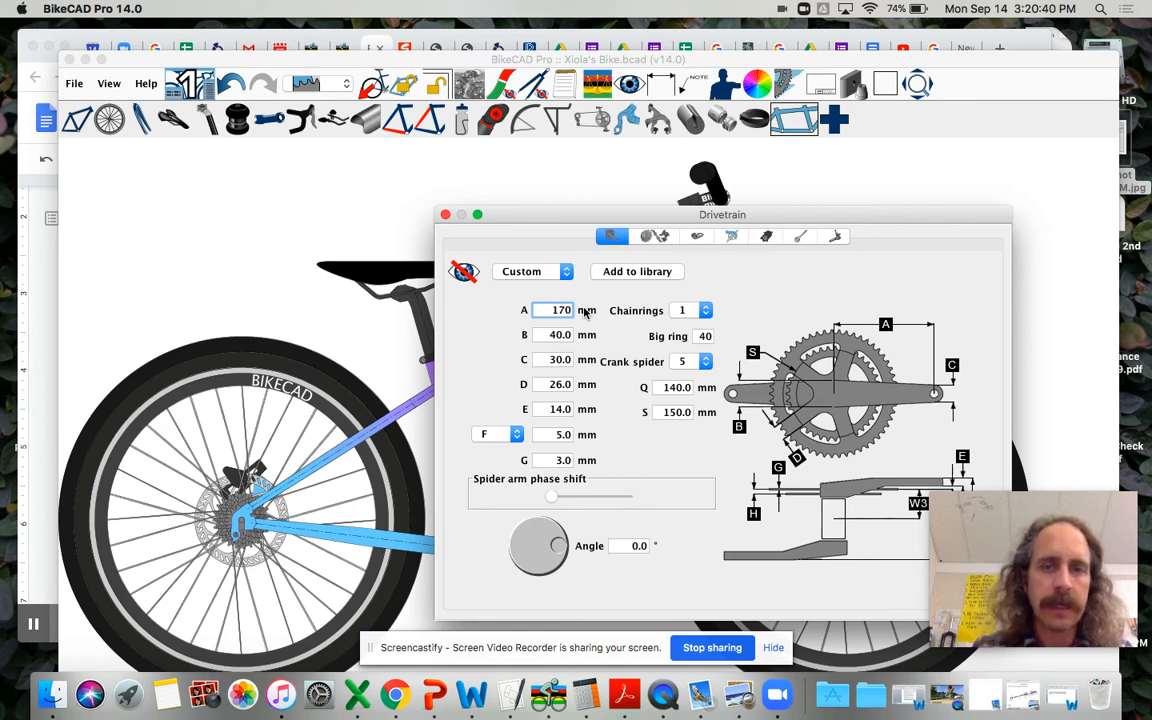
Step: Show the crankset on the bike and set its crank spider to 4 arms
left_click(465, 272)
left_click_drag(522, 214, 806, 204)
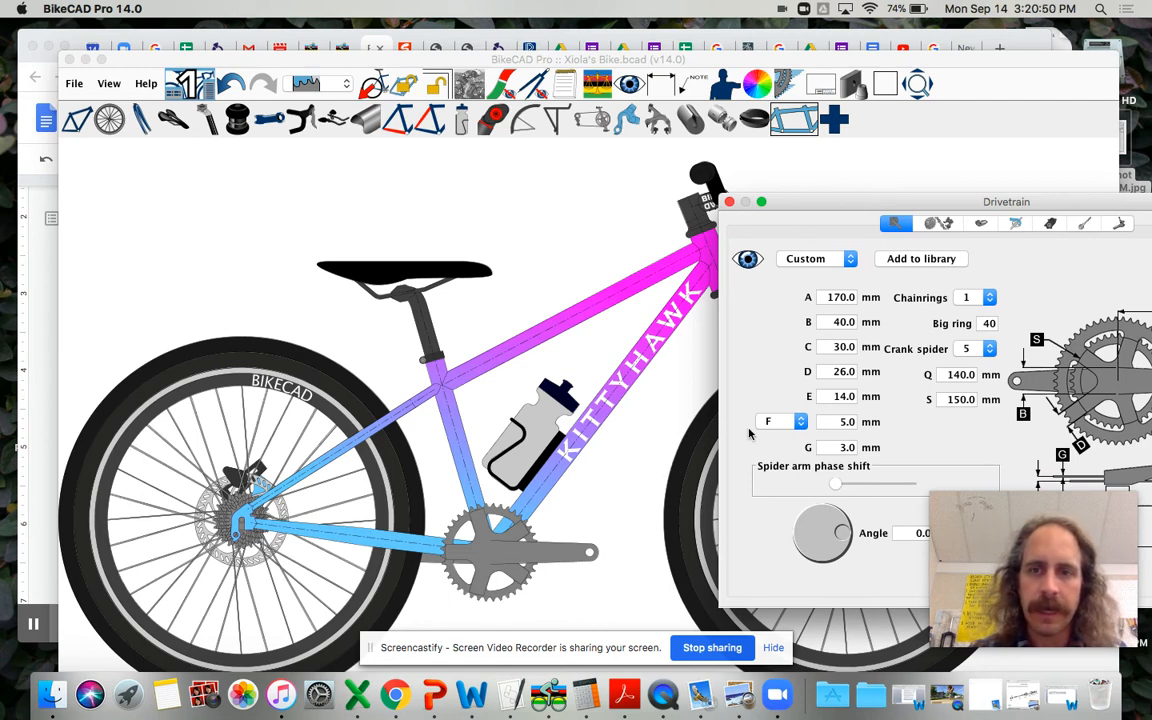
left_click_drag(946, 208, 787, 140)
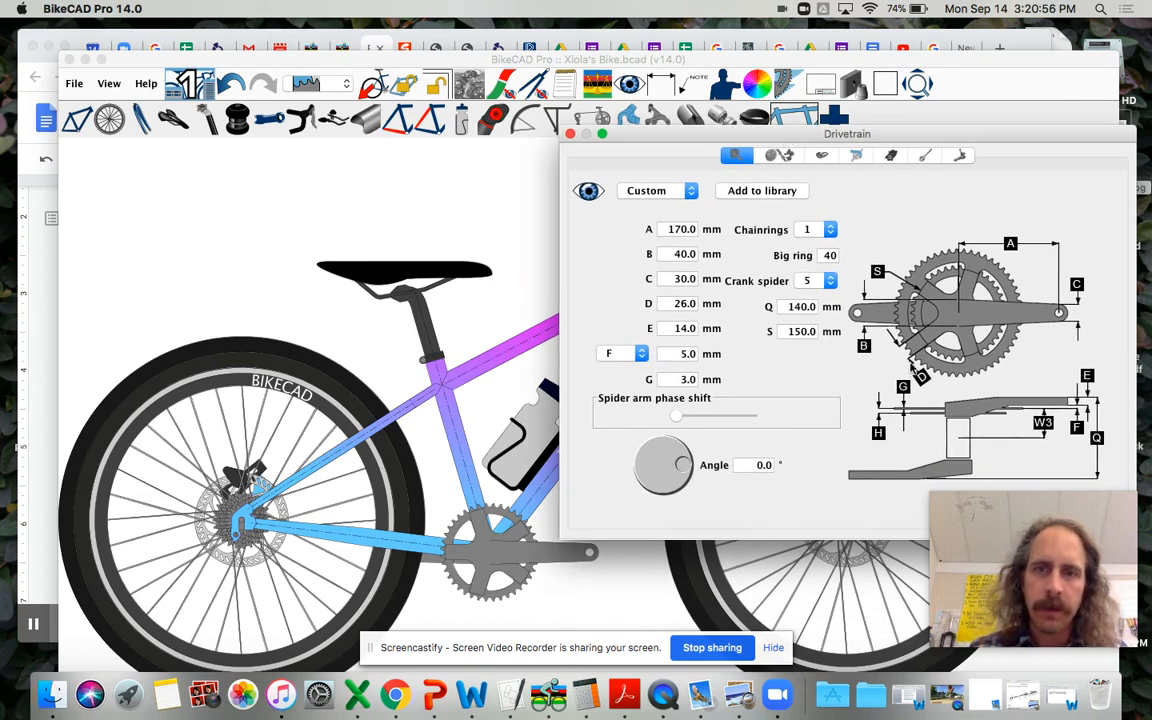
left_click(830, 281)
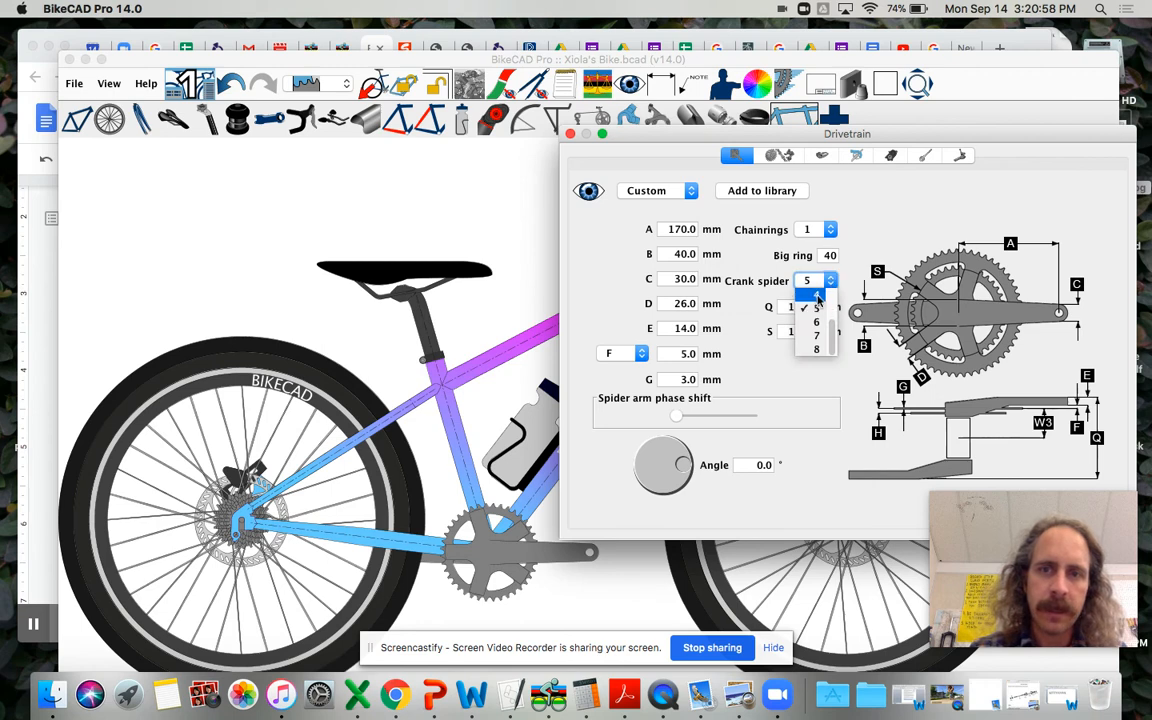
left_click(818, 297)
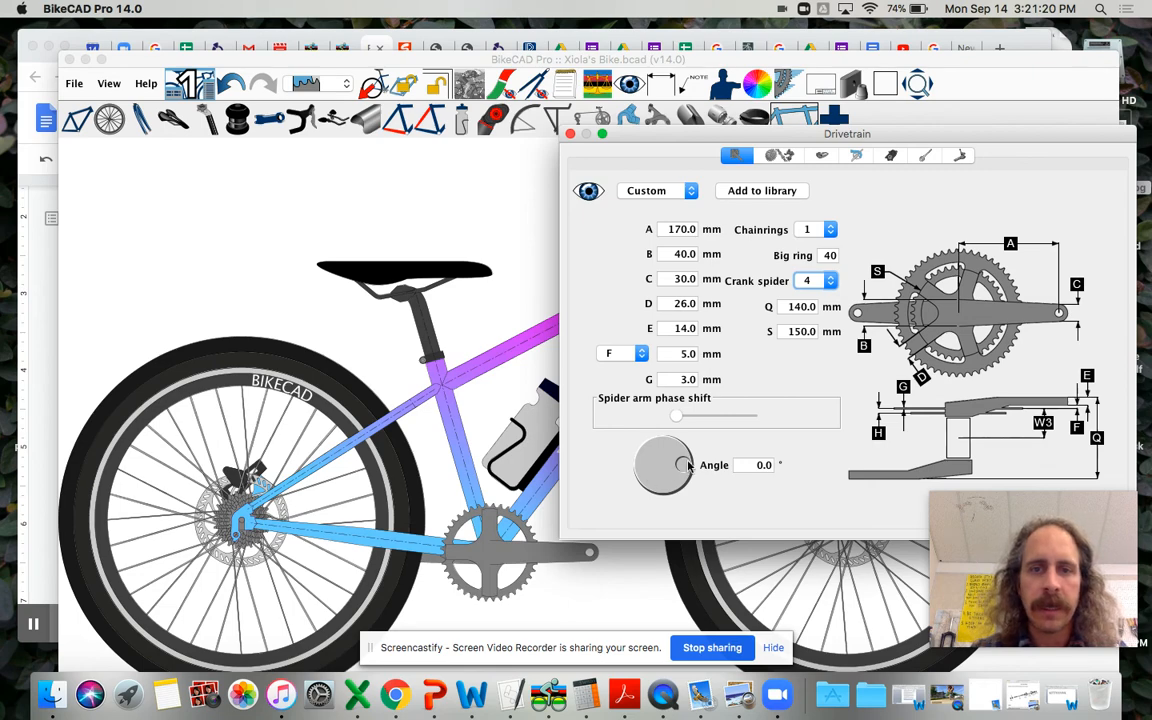
Step: Rotate the cranks to an angle of -67° and reposition the drawing window to bring the whole crank arm into view
mouse_move(665, 487)
left_mouse_down()
mouse_move(643, 503)
mouse_move(608, 471)
mouse_move(660, 500)
mouse_move(683, 494)
left_mouse_up()
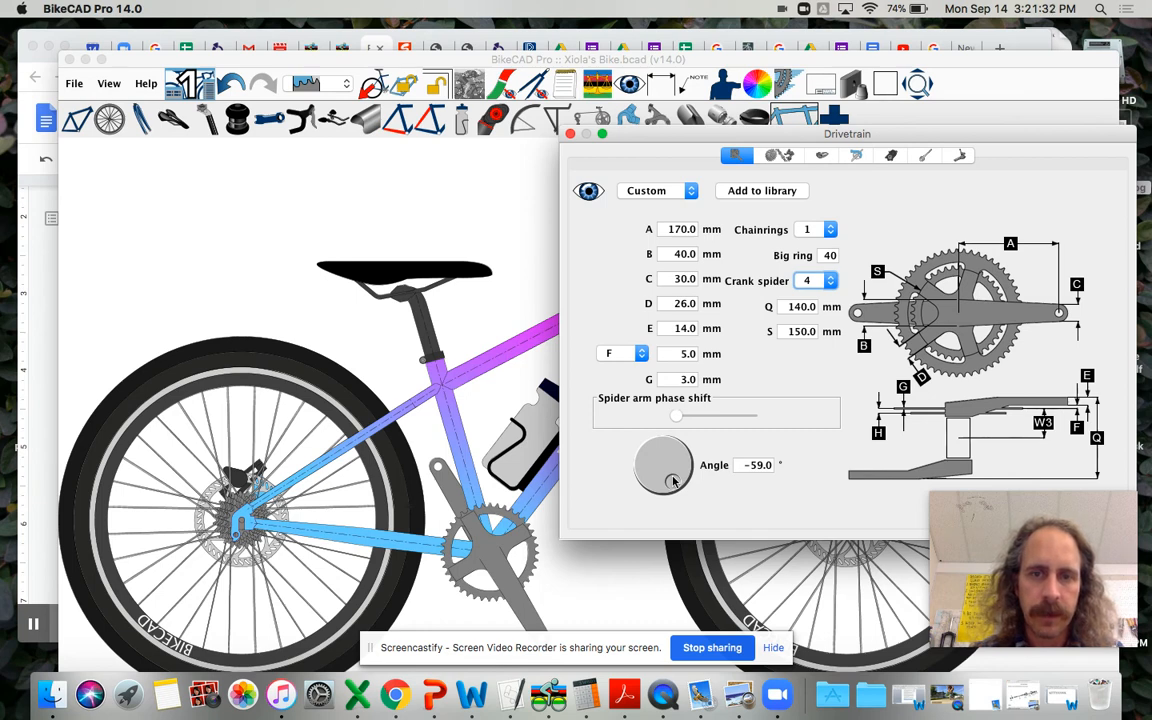
mouse_move(667, 481)
left_mouse_down()
mouse_move(658, 476)
mouse_move(674, 486)
left_mouse_up()
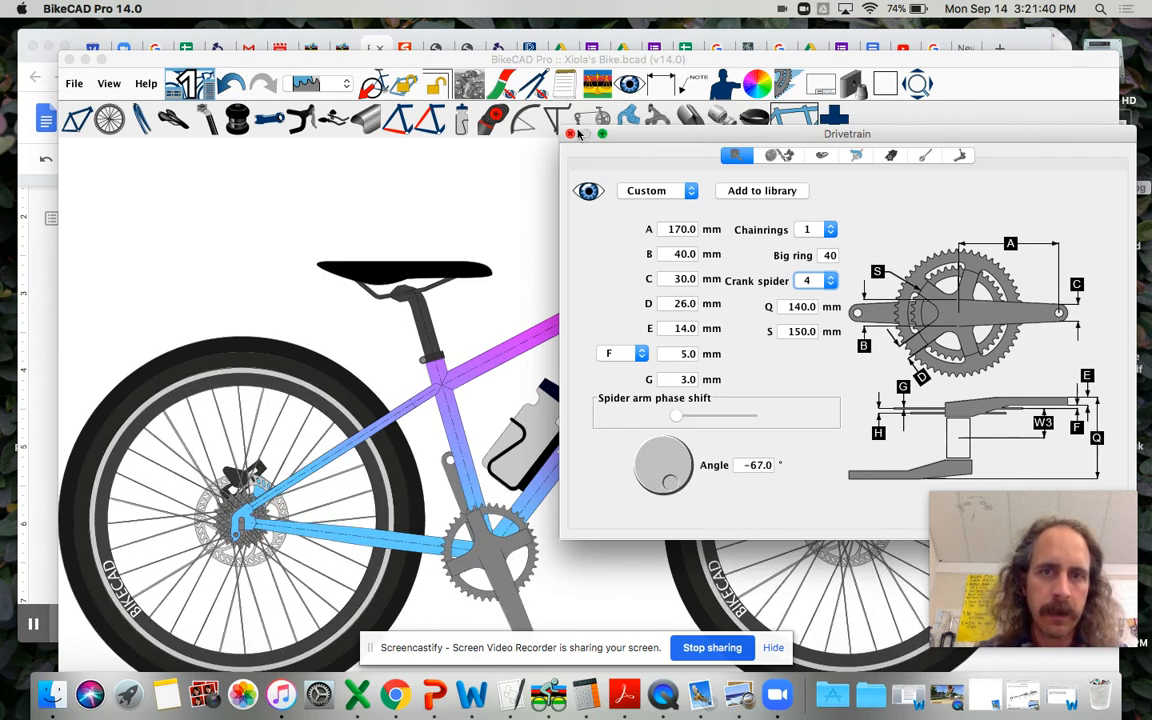
left_click_drag(461, 60, 423, 5)
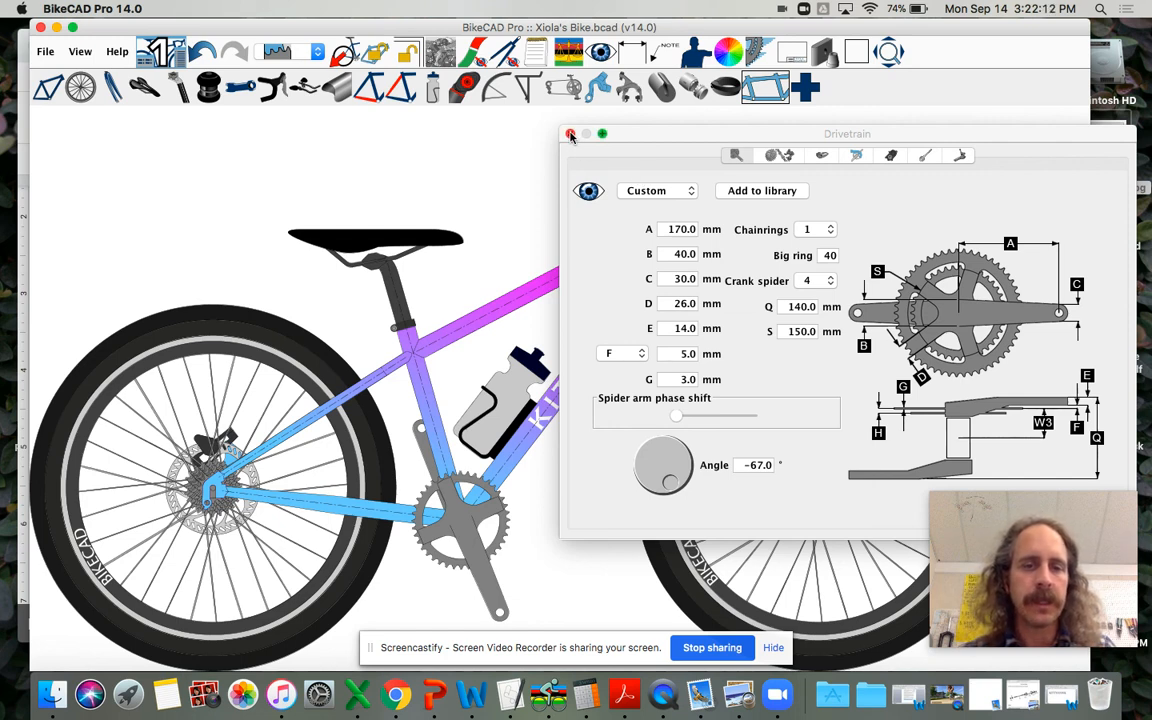
Step: Set the crank arm length A to 152 mm and close the drivetrain settings
left_click(678, 230)
double_click(678, 230)
type("152")
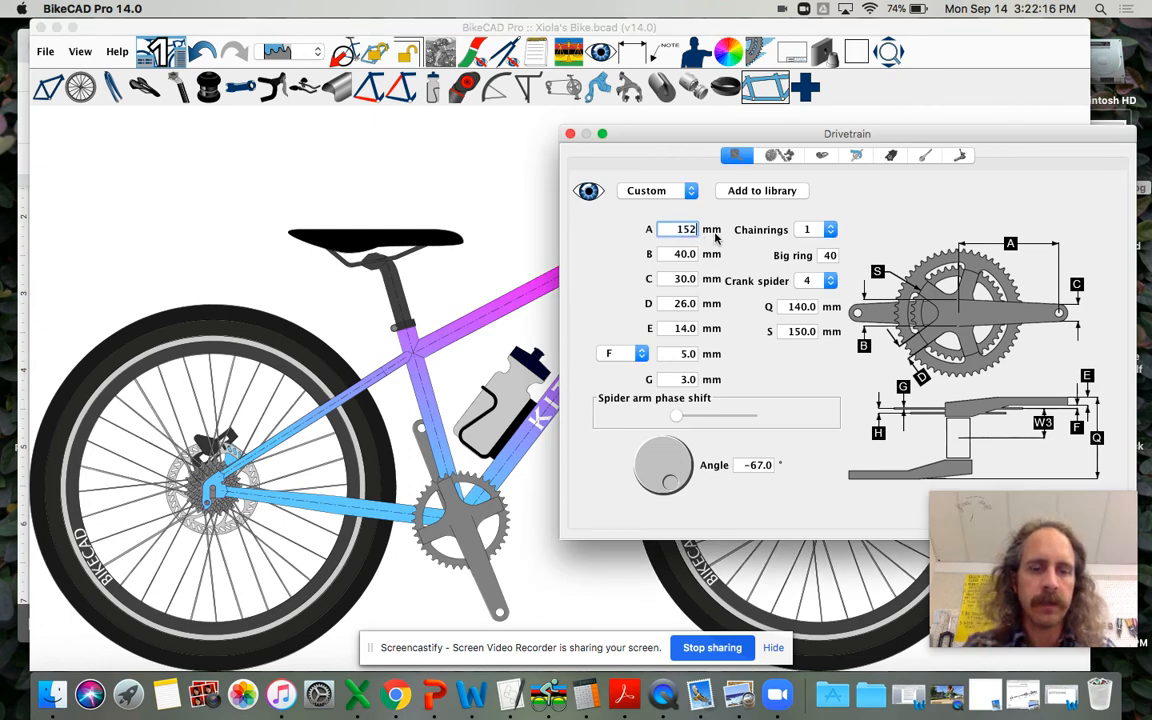
key("Return")
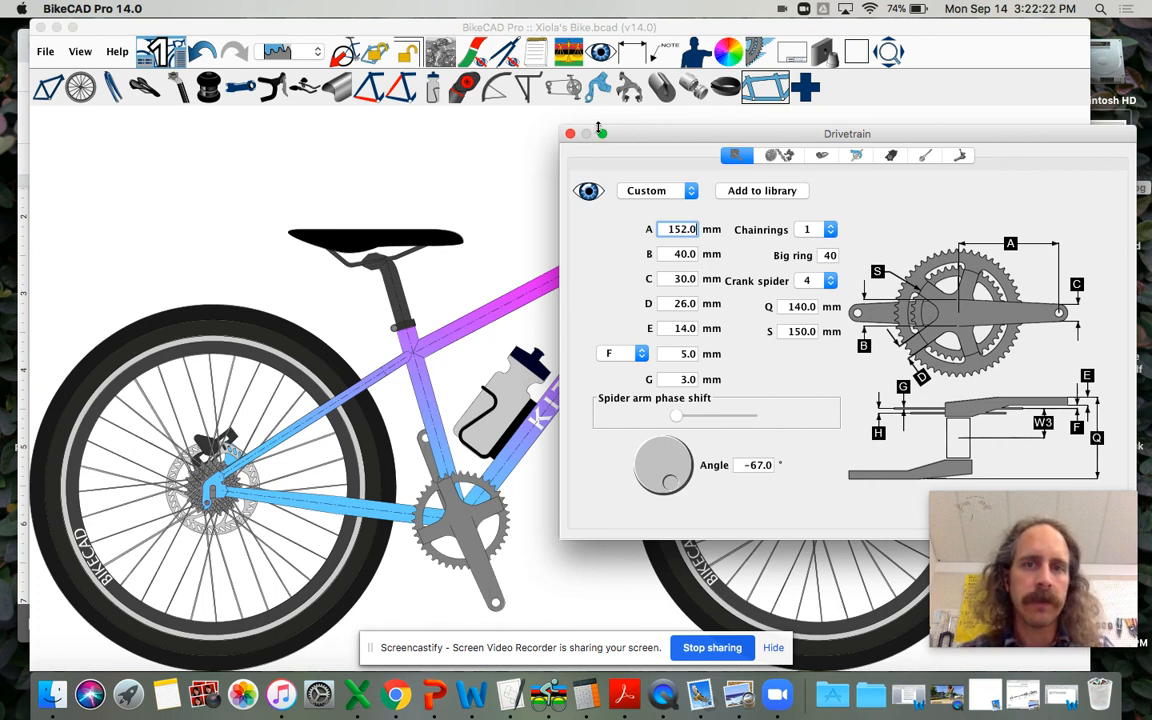
left_click(570, 134)
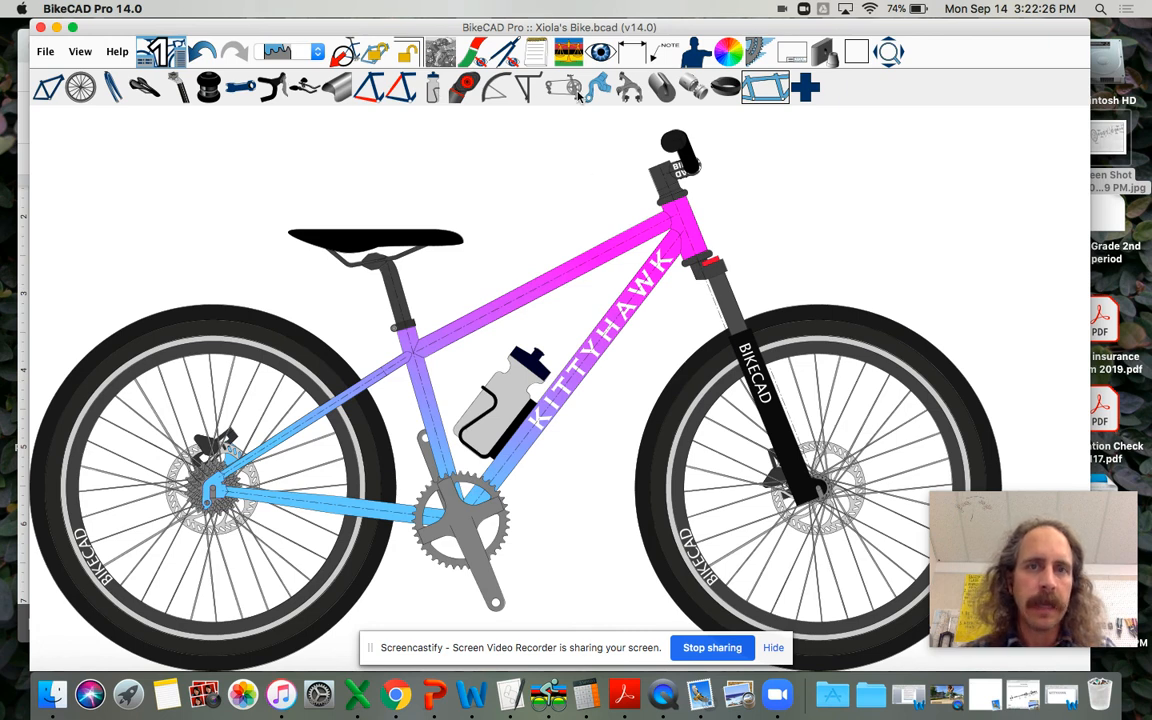
Step: Fit standard XTR SPD pedals from the drivetrain settings and make the pedals visible on the bike
left_click(522, 87)
left_click(826, 156)
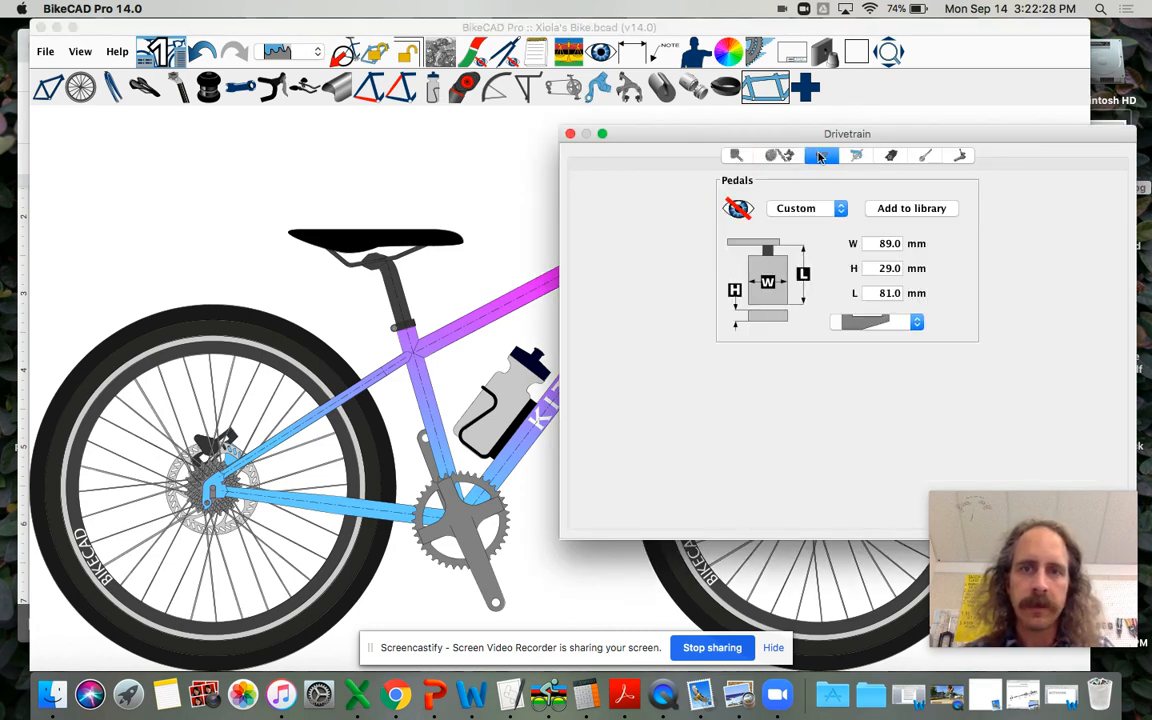
left_click(805, 208)
left_click(832, 228)
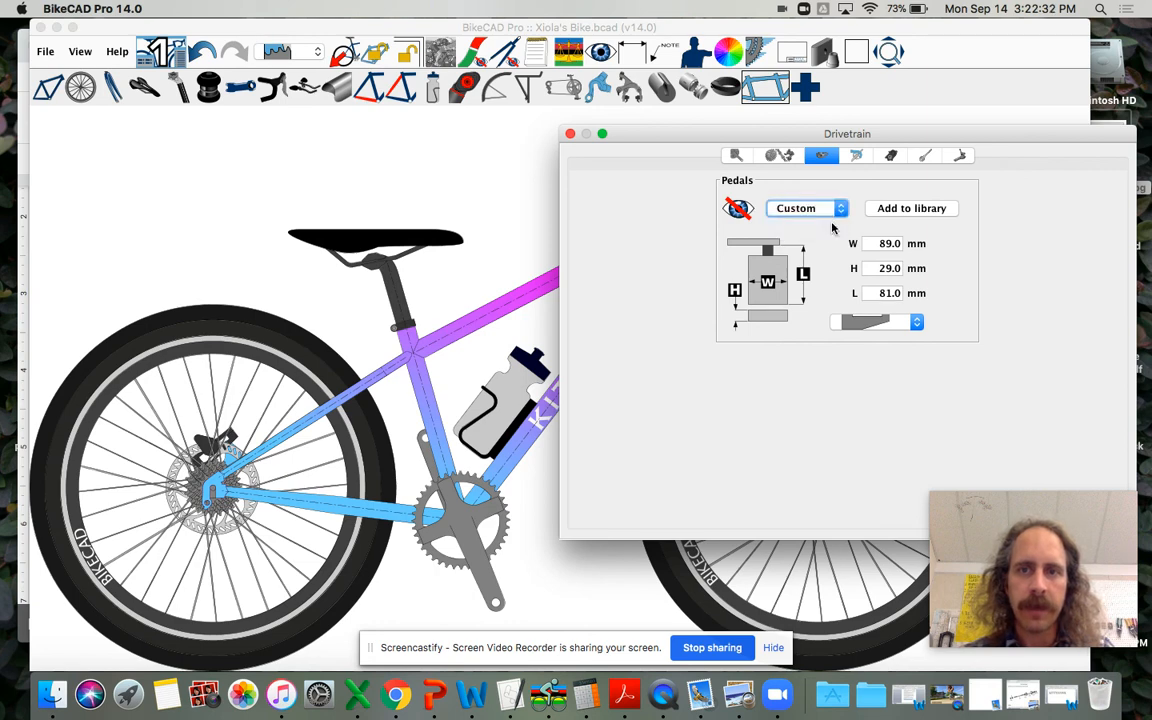
left_click(918, 205)
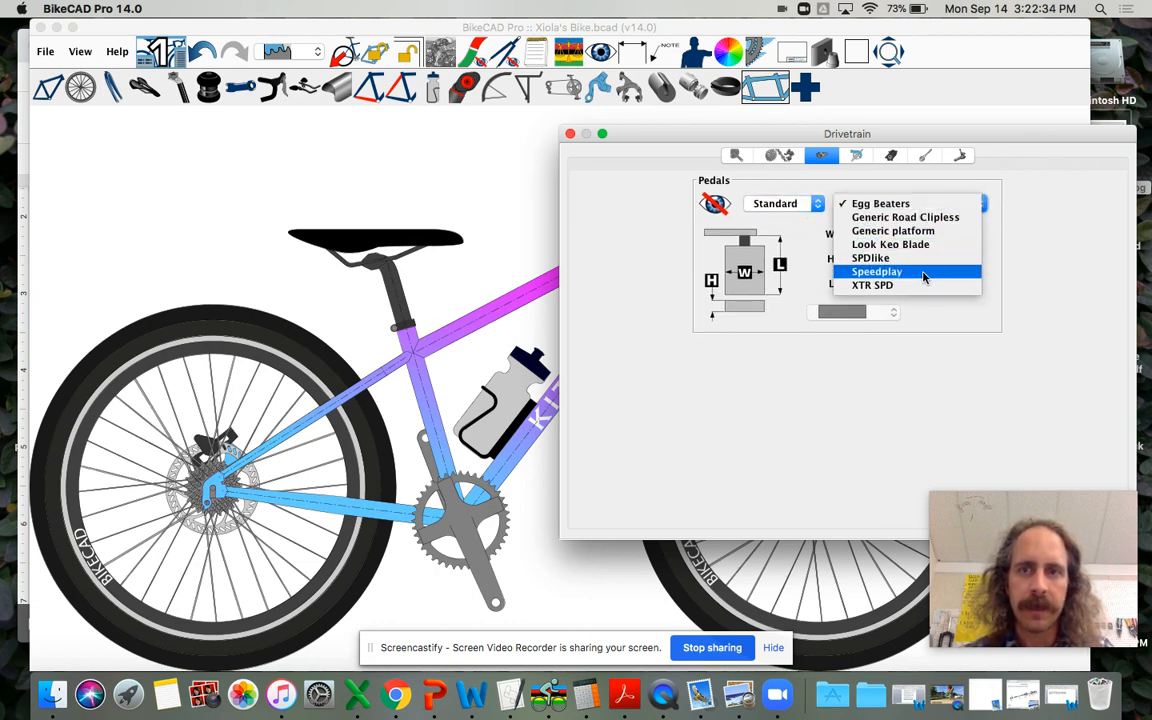
left_click(872, 285)
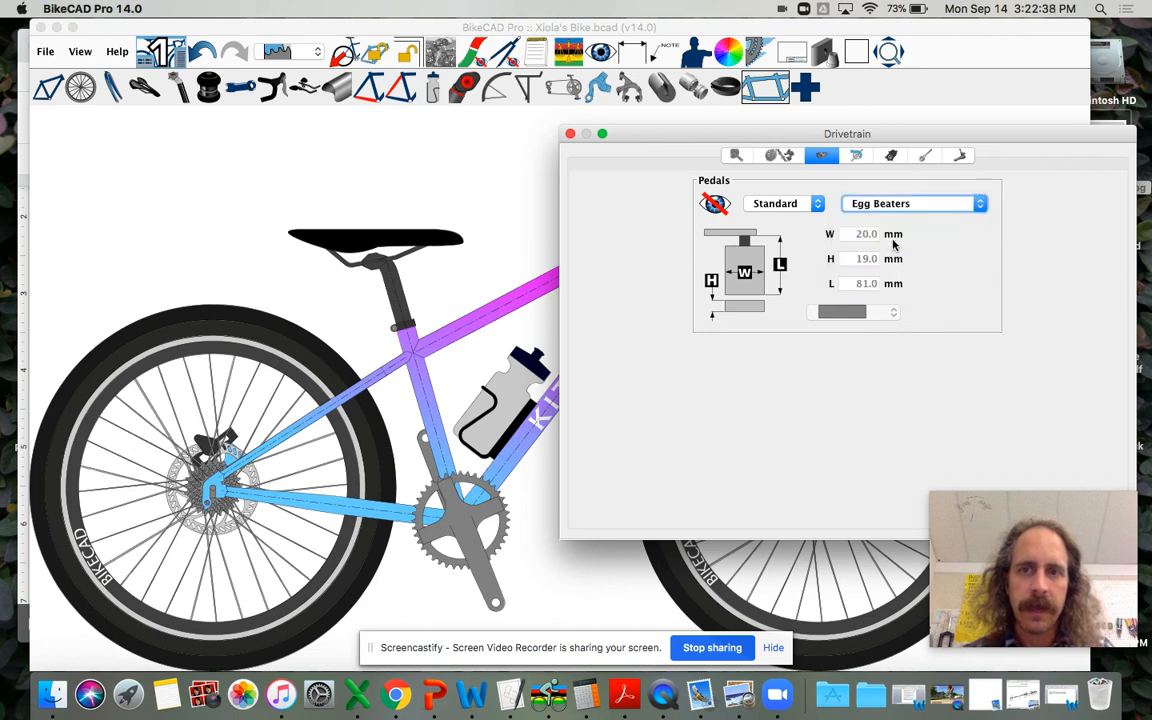
left_click(714, 203)
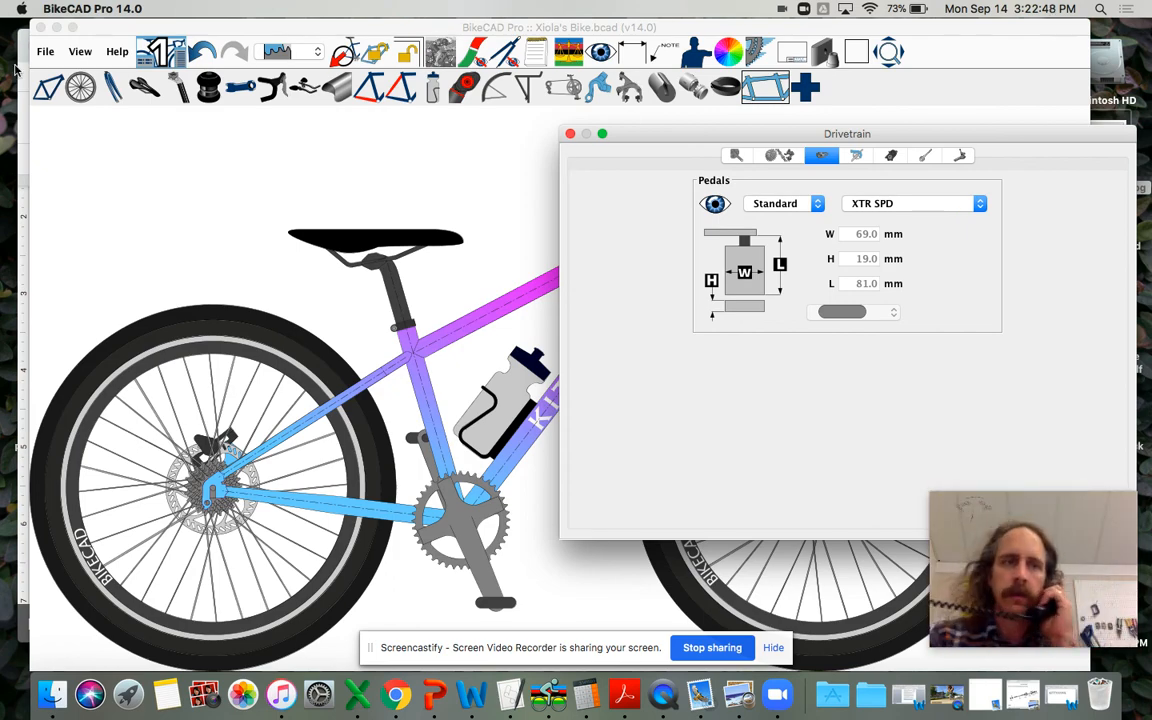
left_click(73, 27)
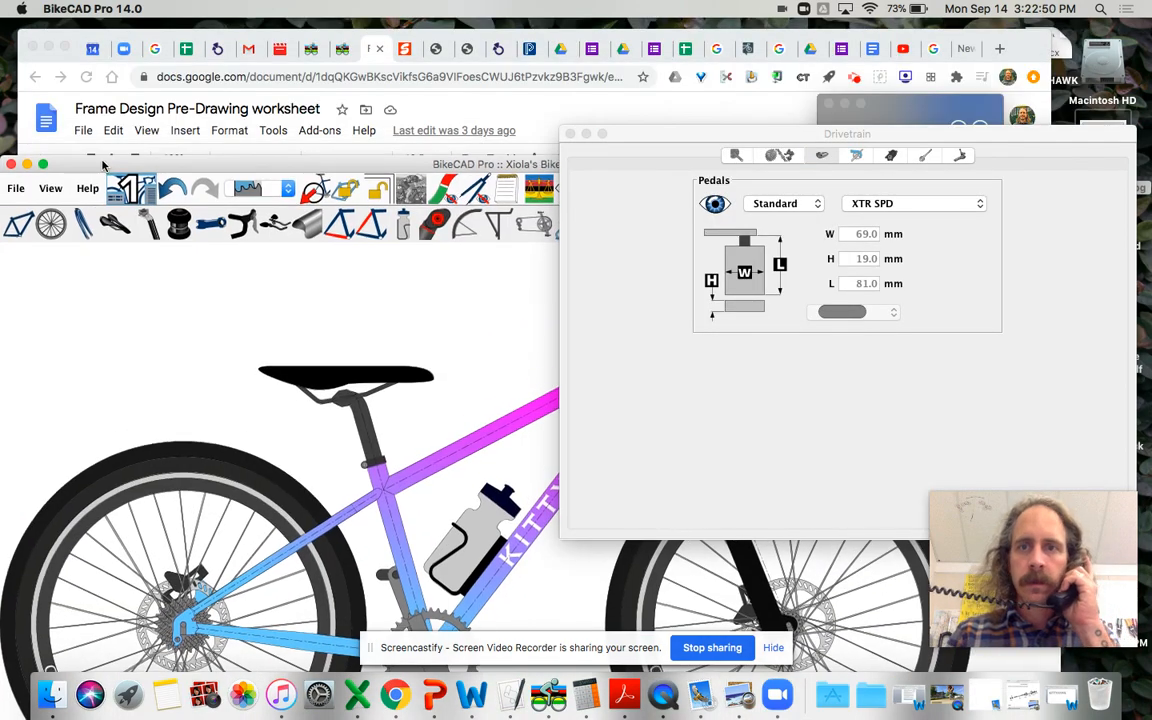
left_click(569, 107)
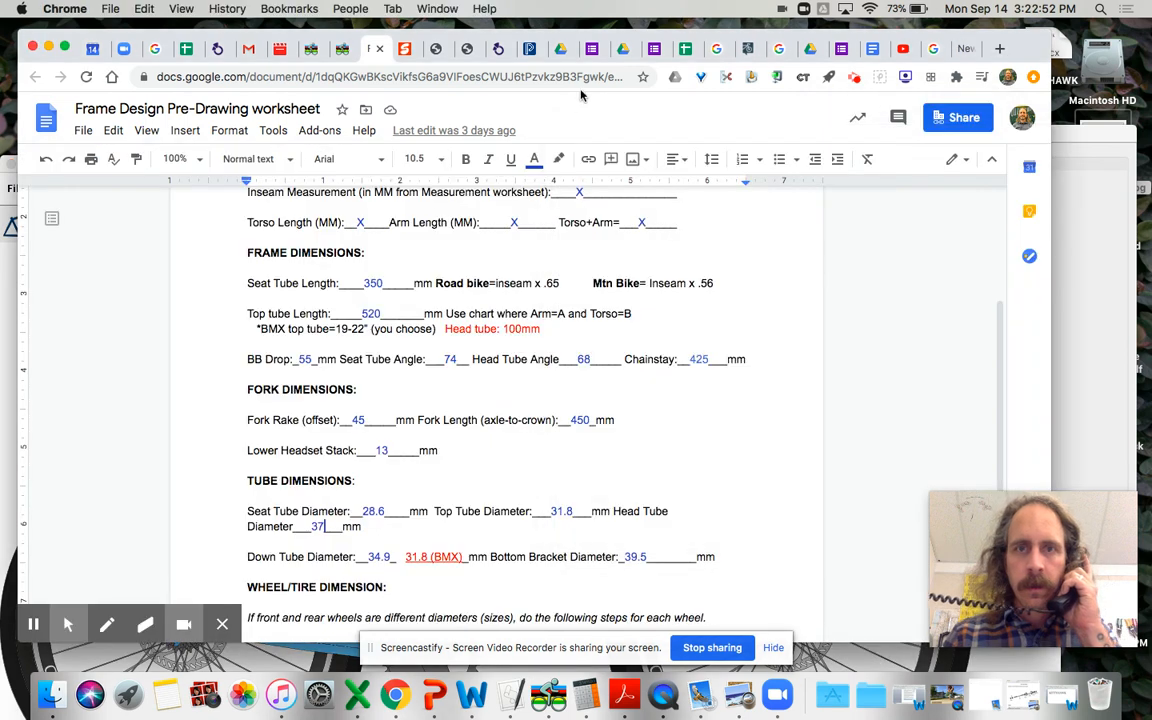
left_click(855, 79)
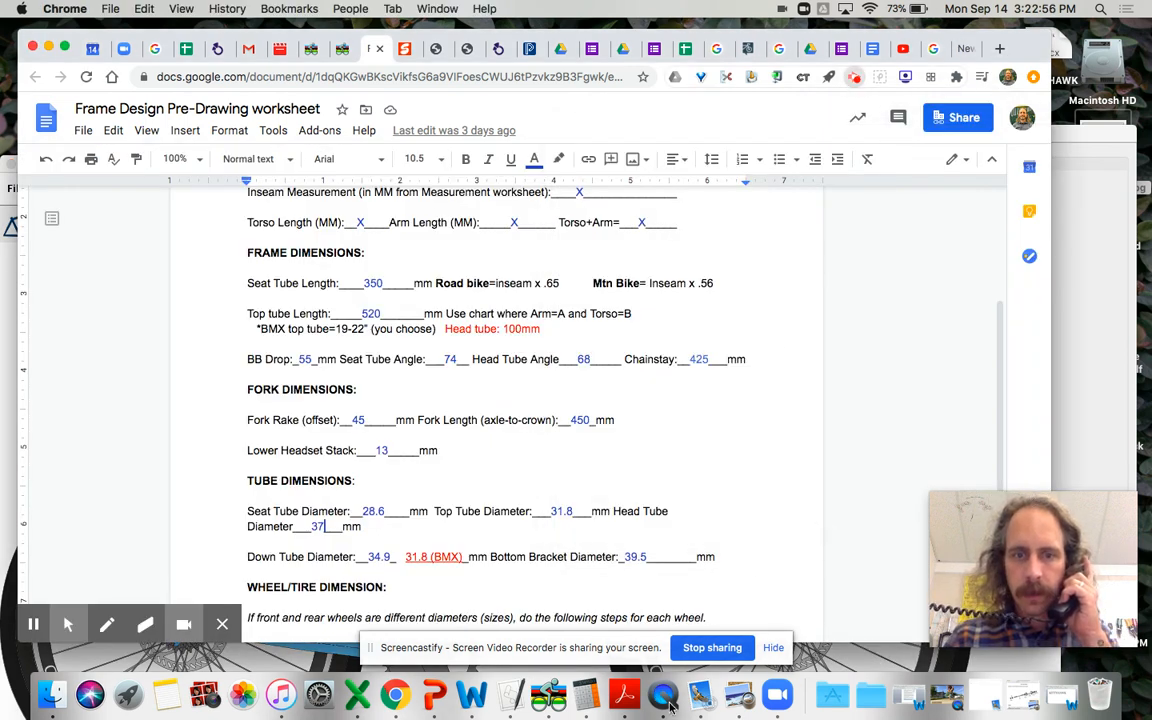